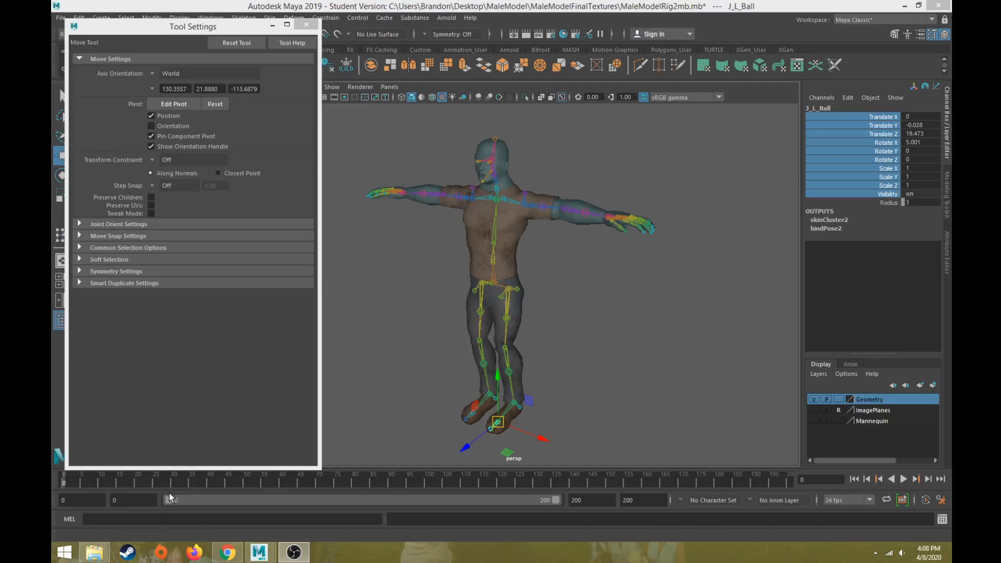
- Select the body mesh and display its J_Pelvis influence with the Paint Skin Weights tool
left_click(516, 308)
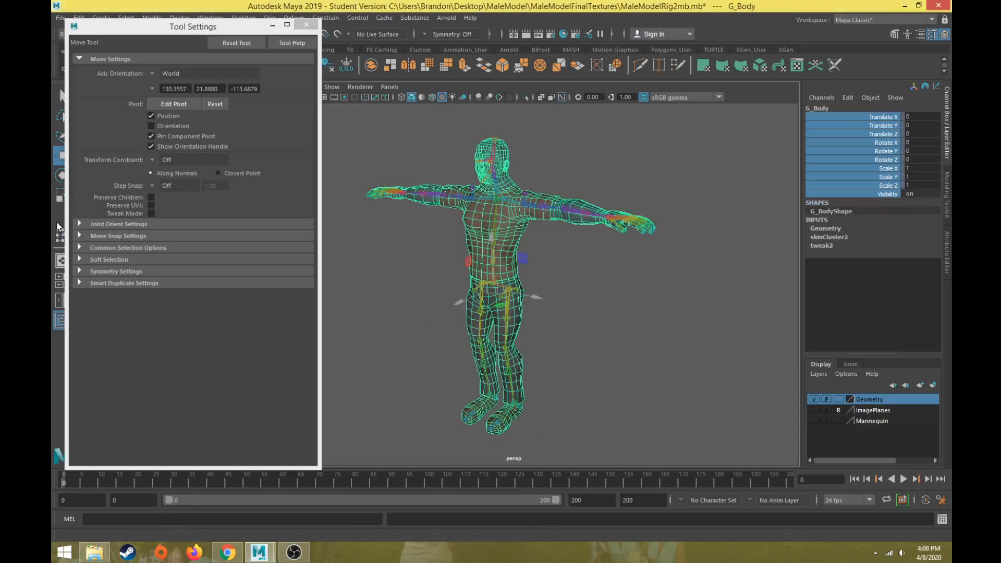
left_click(60, 233)
left_click(153, 126)
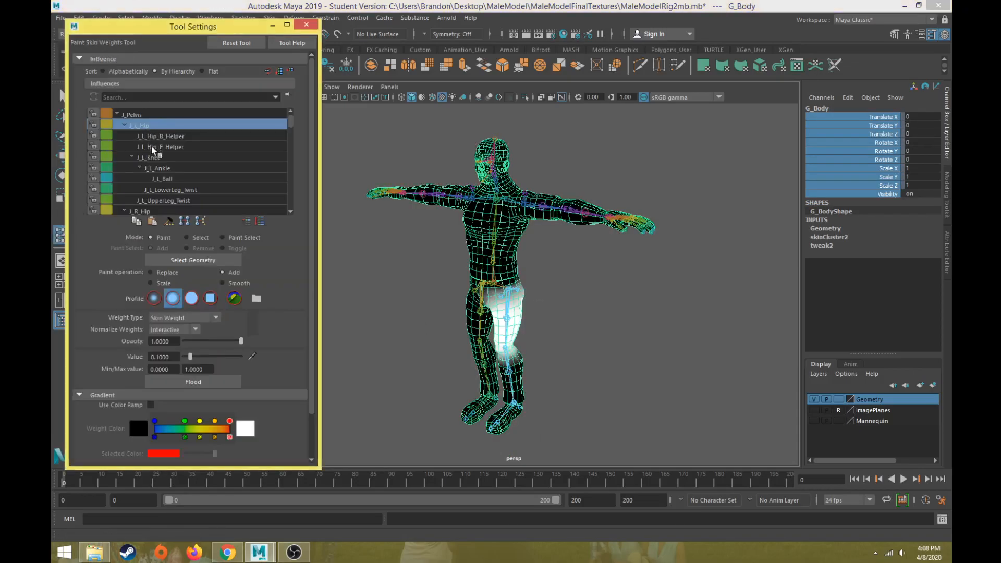
left_click(148, 116)
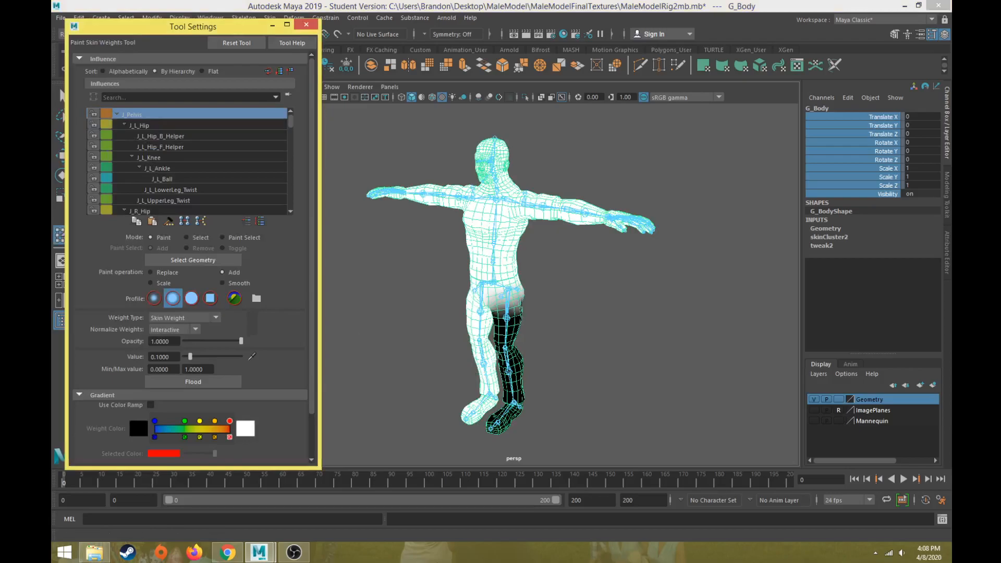
- Examine how the J_Pelvis weights are distributed over the character's hips, legs, torso, arms and head
scroll(466, 326, "up", 5)
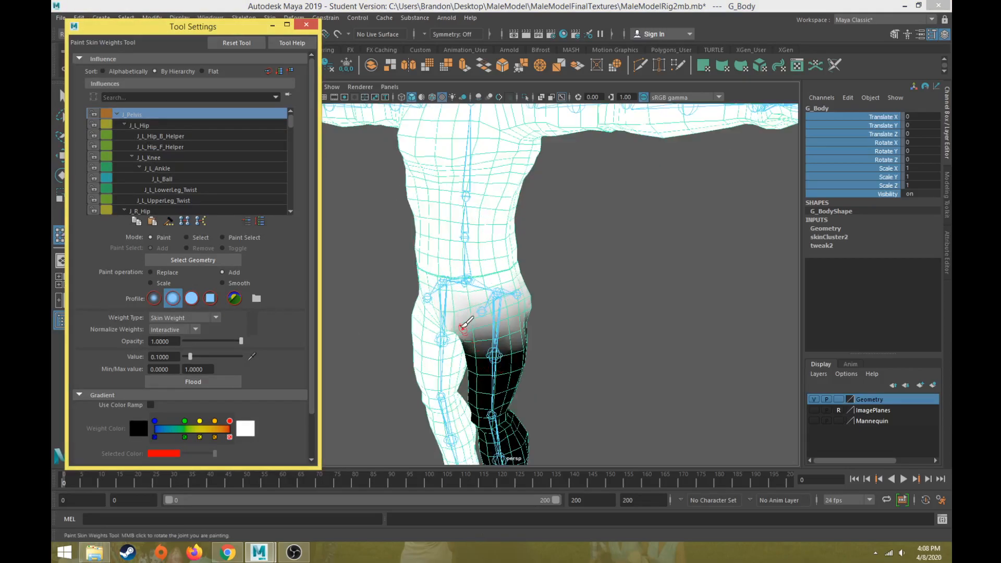
scroll(574, 240, "down", 5)
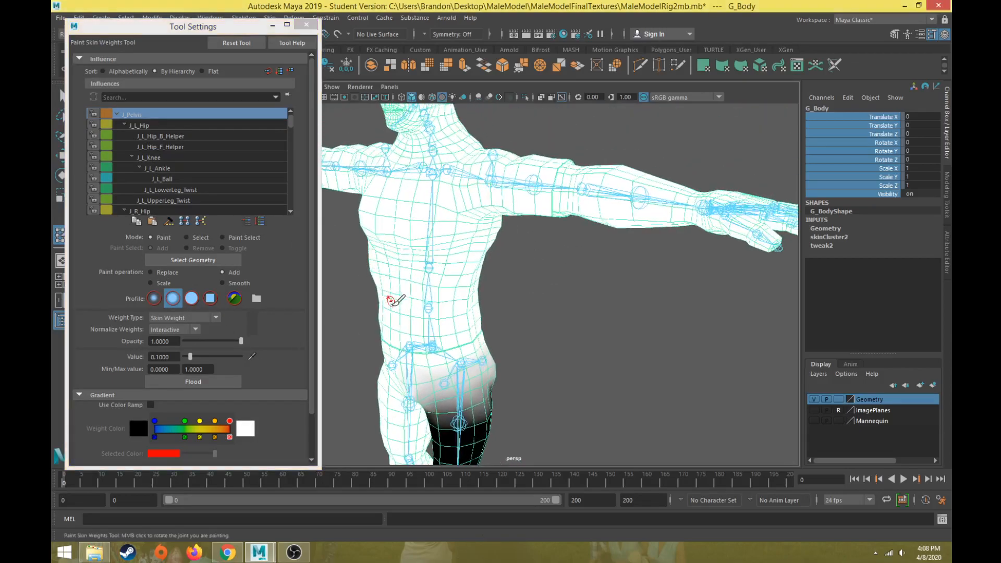
scroll(472, 255, "up", 3)
left_click_drag(464, 286, 483, 277, "alt")
middle_click_drag(483, 277, 462, 410, "alt")
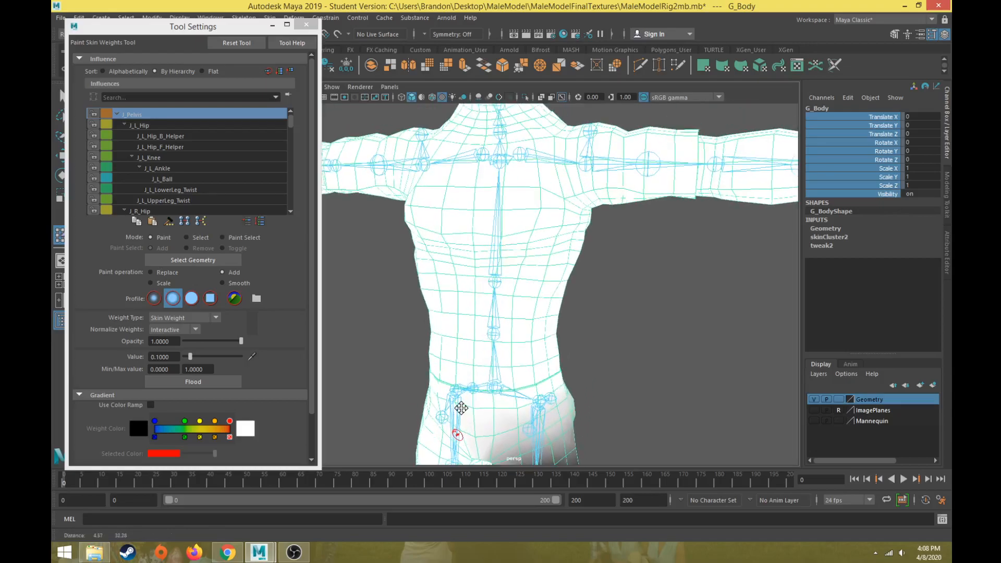
middle_click_drag(476, 355, 488, 260, "alt")
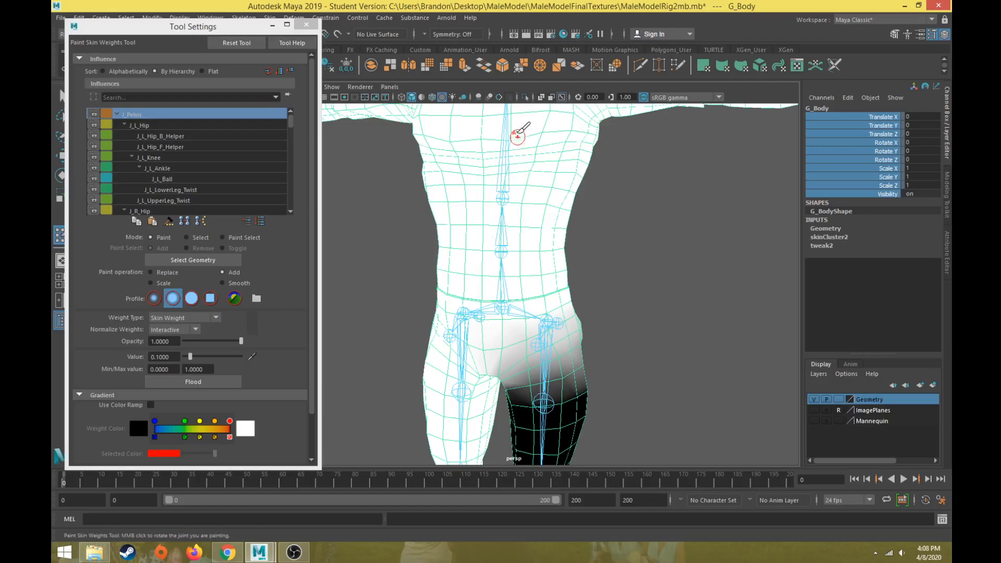
middle_click_drag(521, 134, 496, 249, "alt")
mouse_move(476, 134)
middle_mouse_down("alt")
mouse_move(466, 197)
mouse_move(475, 255)
mouse_move(501, 242)
middle_mouse_up("alt")
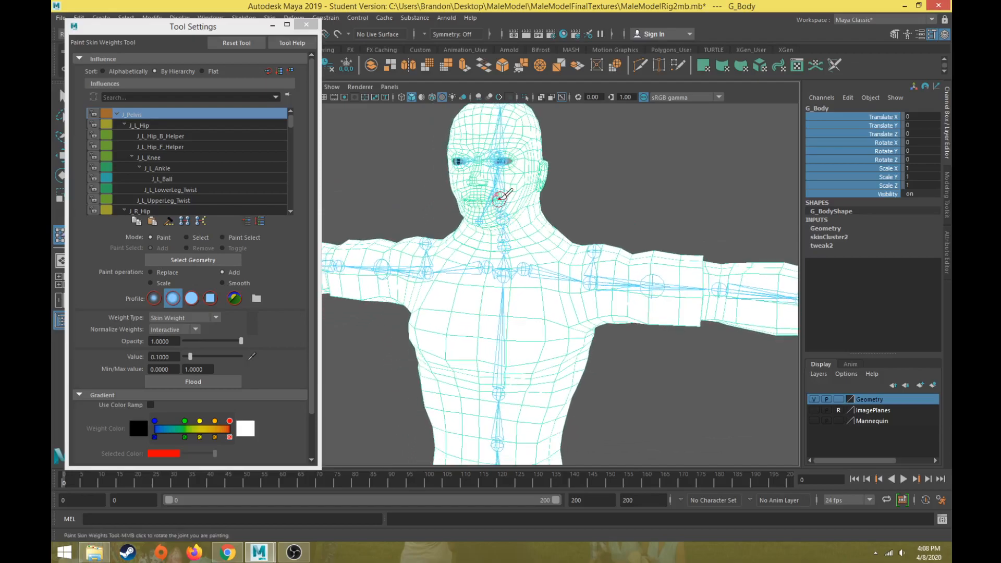
left_click_drag(512, 268, 487, 268, "alt")
middle_click_drag(487, 269, 494, 208, "alt")
middle_click_drag(471, 312, 470, 249, "alt")
left_click_drag(459, 312, 474, 312, "alt")
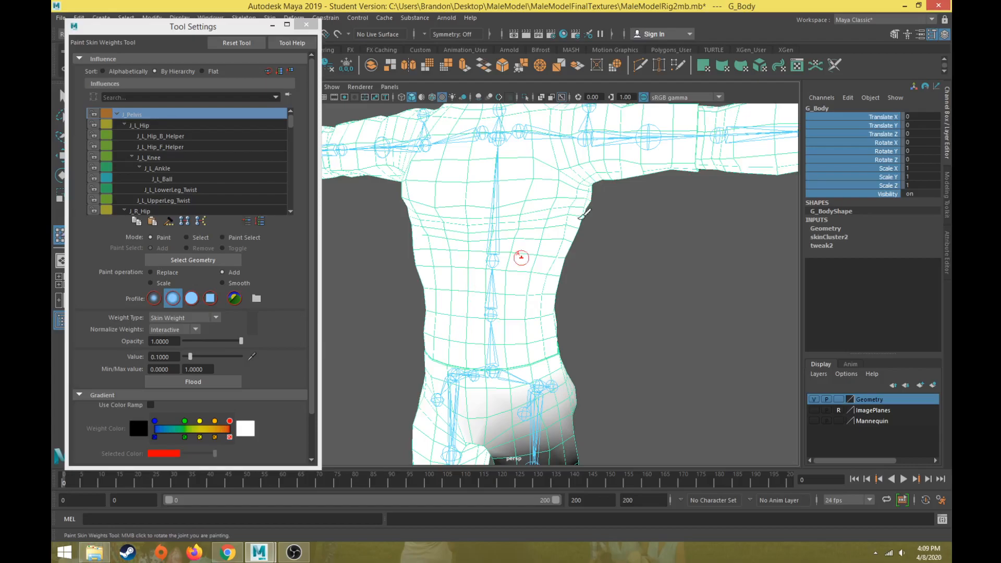
scroll(529, 202, "down", 3)
mouse_move(528, 201)
left_mouse_down("alt")
mouse_move(566, 208)
mouse_move(520, 221)
mouse_move(521, 202)
mouse_move(558, 199)
left_mouse_up("alt")
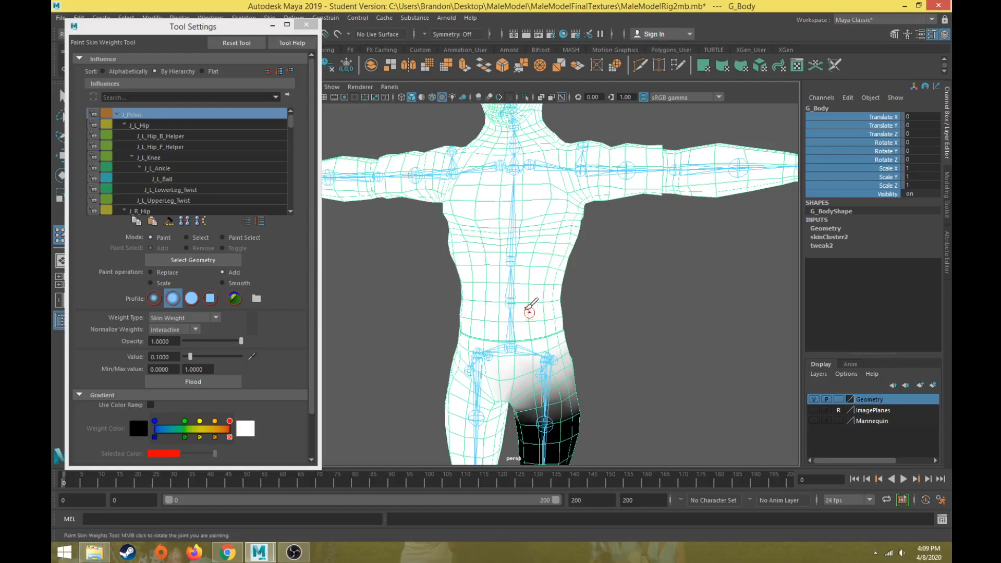
- Check the textured body outside weight painting, then reactivate Paint Skin Weights and look through the Skin commands
key("w")
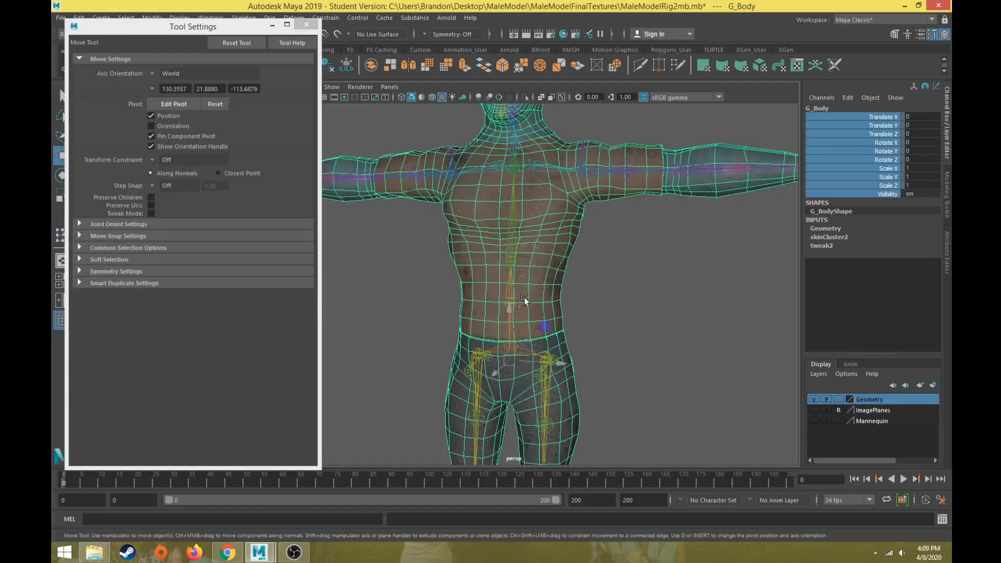
left_click_drag(580, 272, 503, 297, "alt")
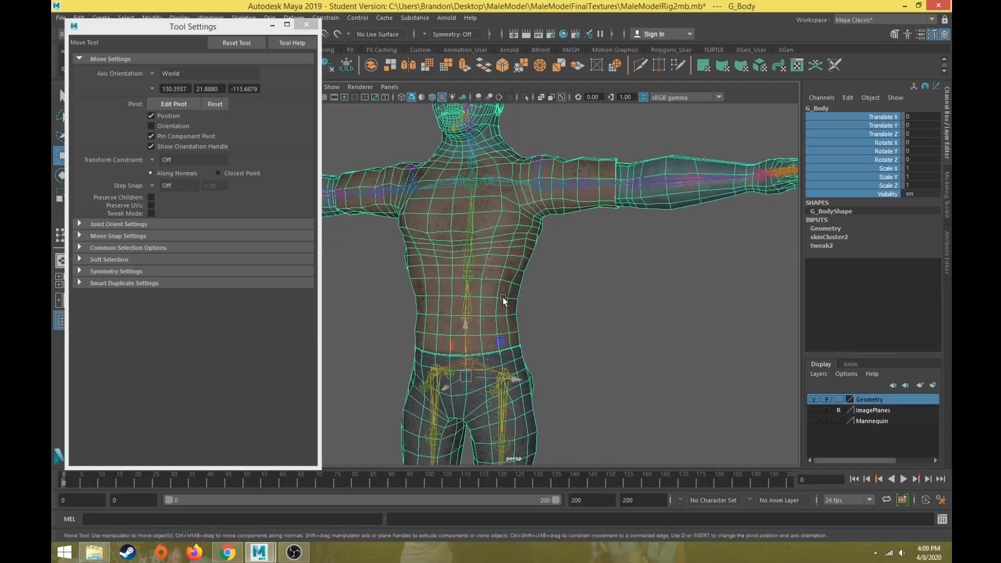
left_click(59, 234)
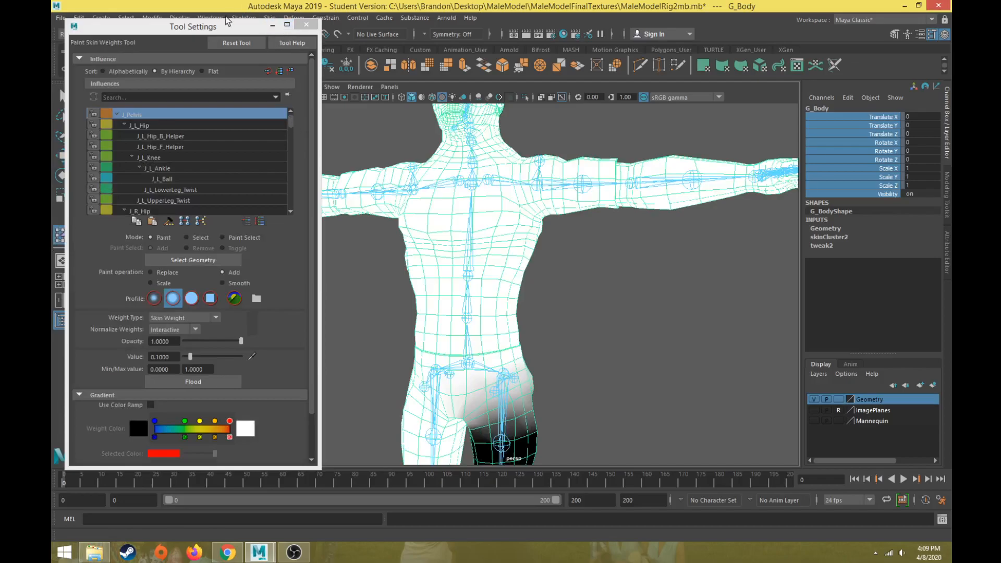
left_click_drag(229, 22, 234, 39)
left_click(270, 17)
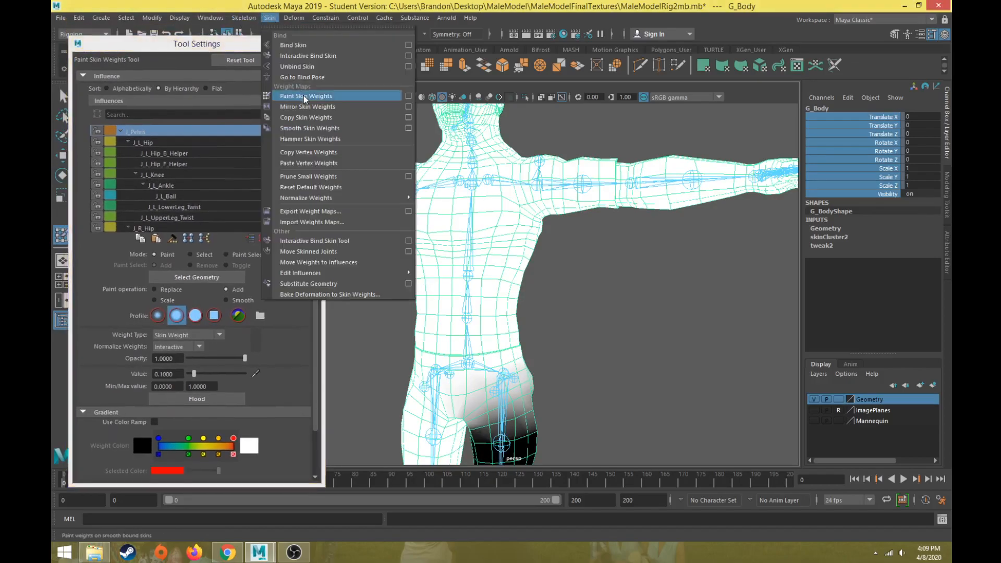
left_click(223, 51)
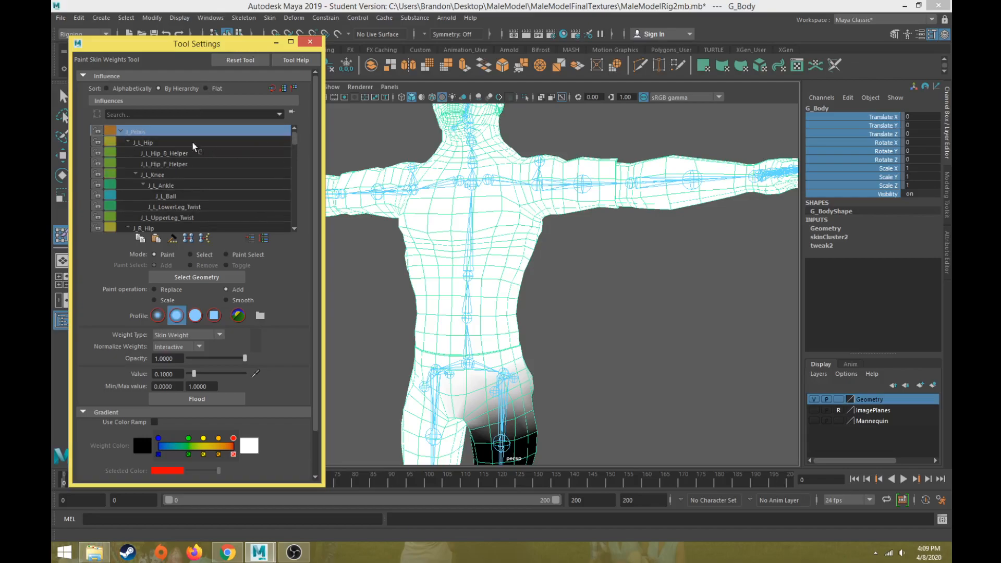
- Collapse the J_L_Hip and J_R_Hip influence branches and compare the J_Spine1 weights with those of J_Pelvis
left_click(128, 142)
left_click(129, 152)
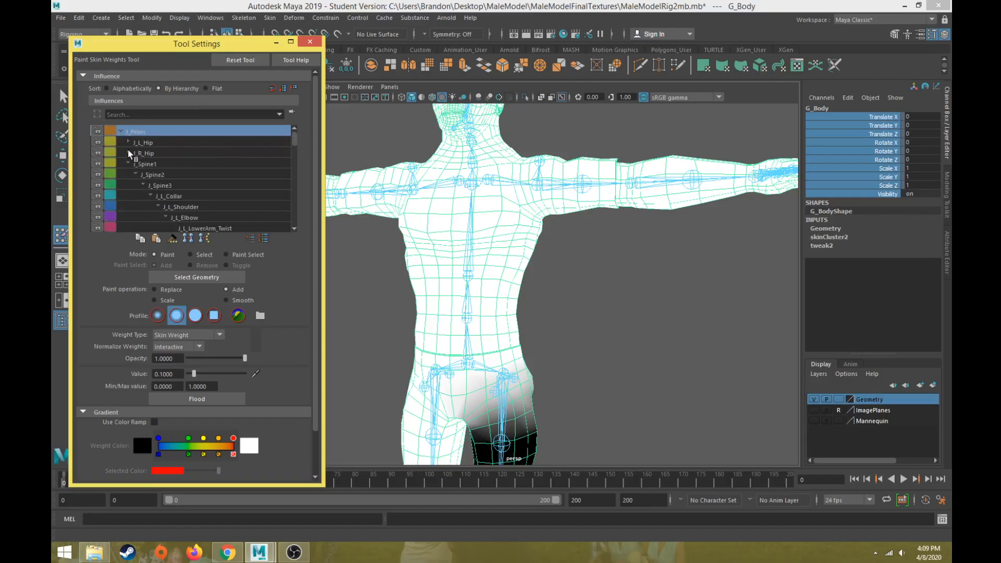
left_click(147, 165)
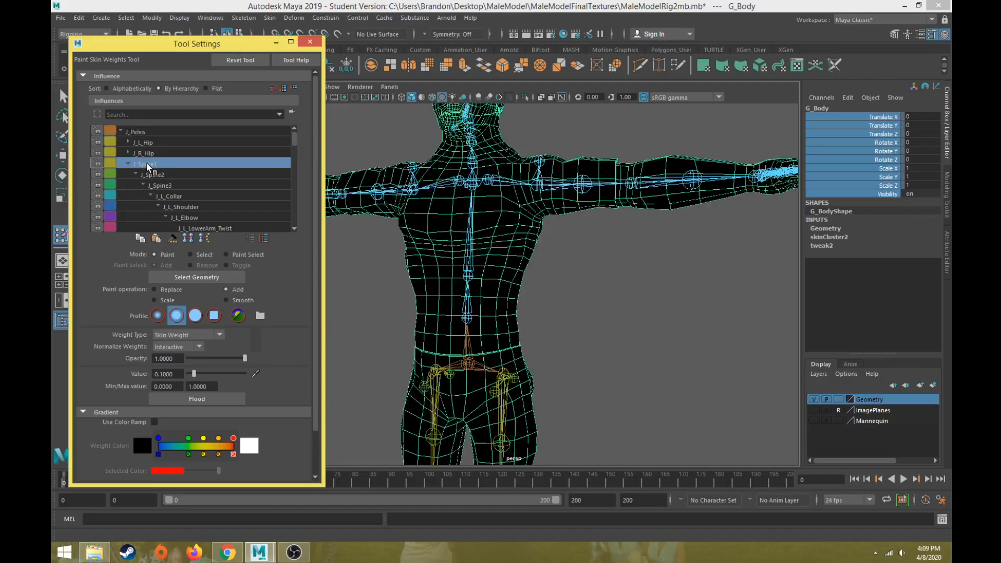
left_click(157, 134)
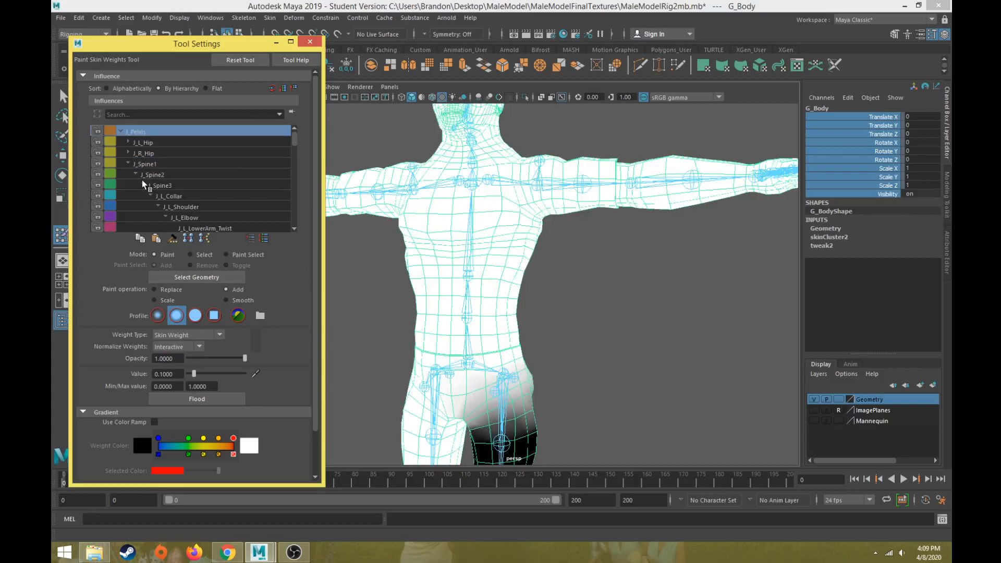
left_click(151, 164)
- Leave weight painting and select the J_Spine1 joint on the skeleton
key("w")
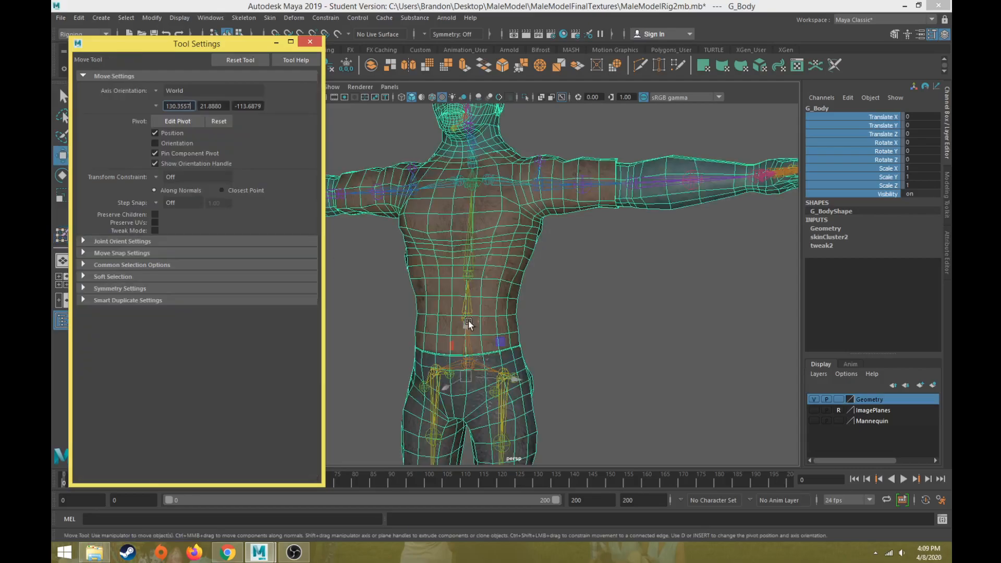
left_click(468, 319)
left_click_drag(469, 320, 548, 277, "alt")
- Shorten the Tool Settings window and place it so that it covers neither the main menus nor the timeline
mouse_move(204, 44)
left_mouse_down()
mouse_move(210, 25)
mouse_move(198, 26)
left_mouse_up()
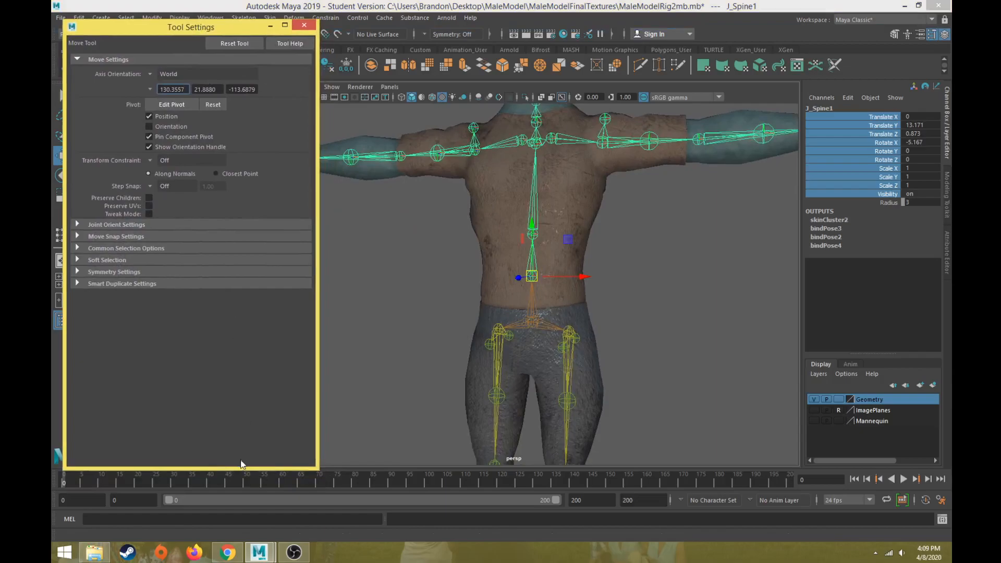
left_click_drag(232, 468, 233, 425)
left_click_drag(174, 31, 185, 62)
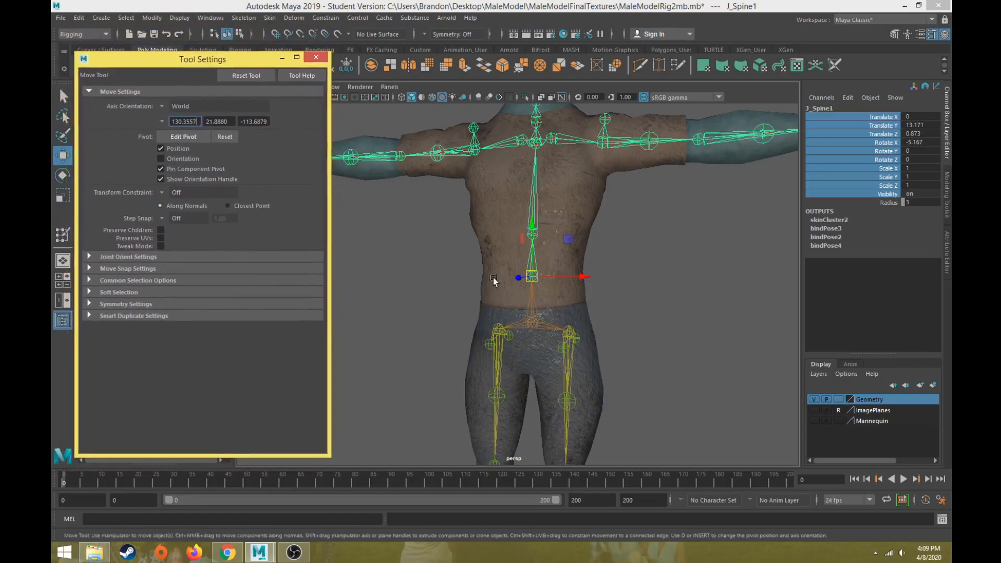
middle_click_drag(388, 359, 423, 355, "alt")
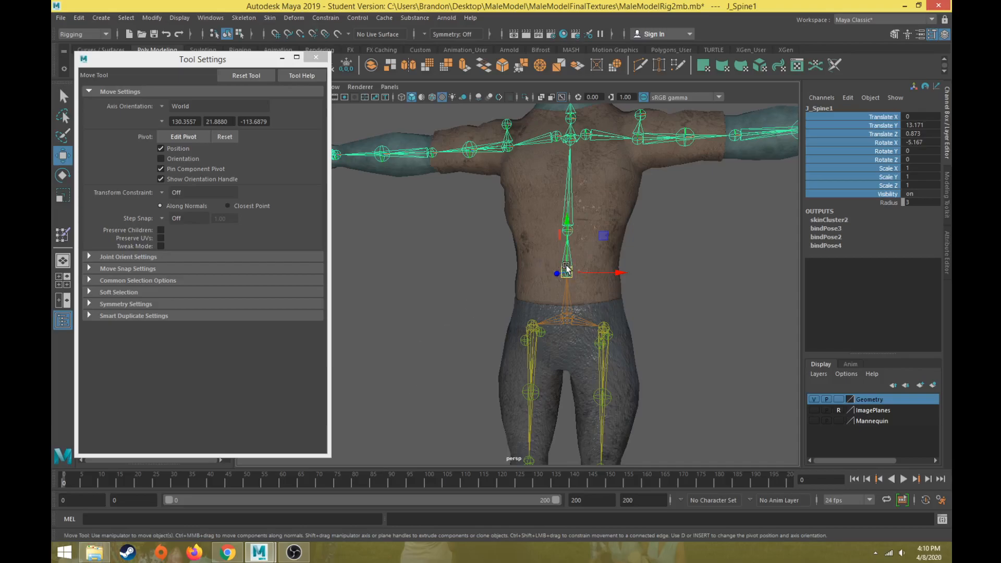
- Key J_Spine1 in its rest pose at frame 0 and rotated to about 38° in X at frame 30
key("s")
key("alt+v")
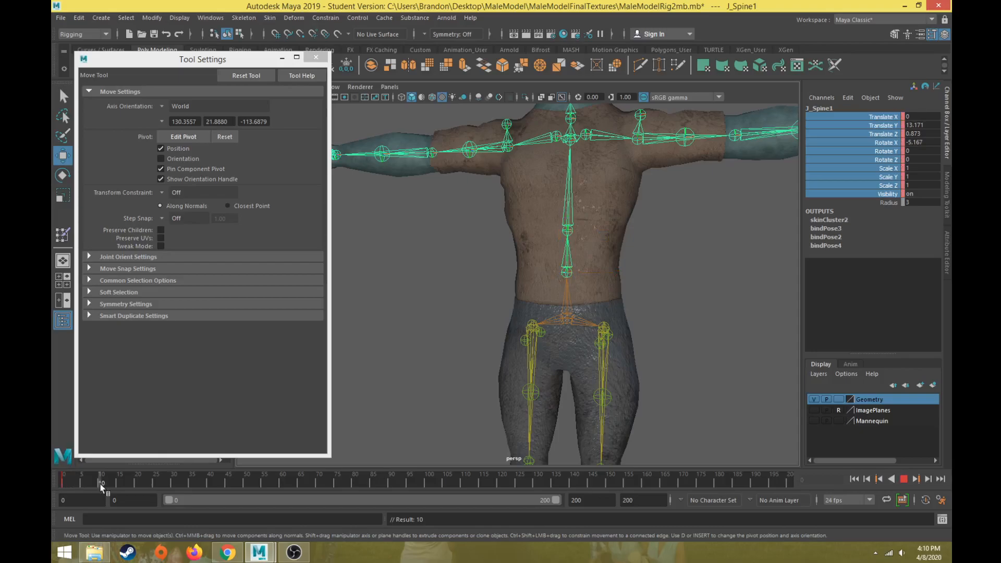
left_click(174, 484)
key("e")
left_click_drag(485, 324, 501, 231, "alt")
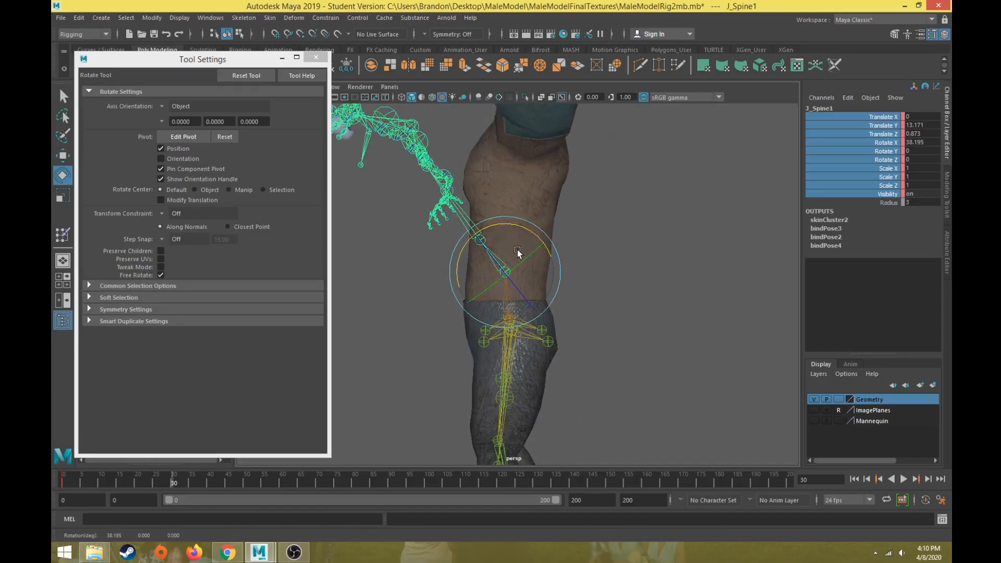
key("s")
key("alt+v")
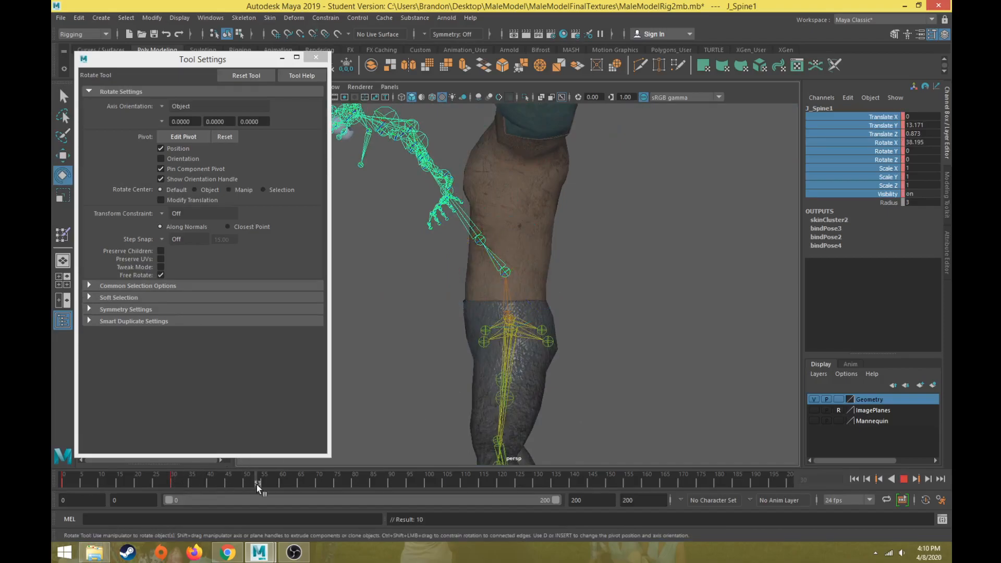
- Rotate J_Spine1 to about -45° in X at frame 60 and key the pose
left_click(279, 482)
left_click_drag(457, 269, 507, 224)
key("s")
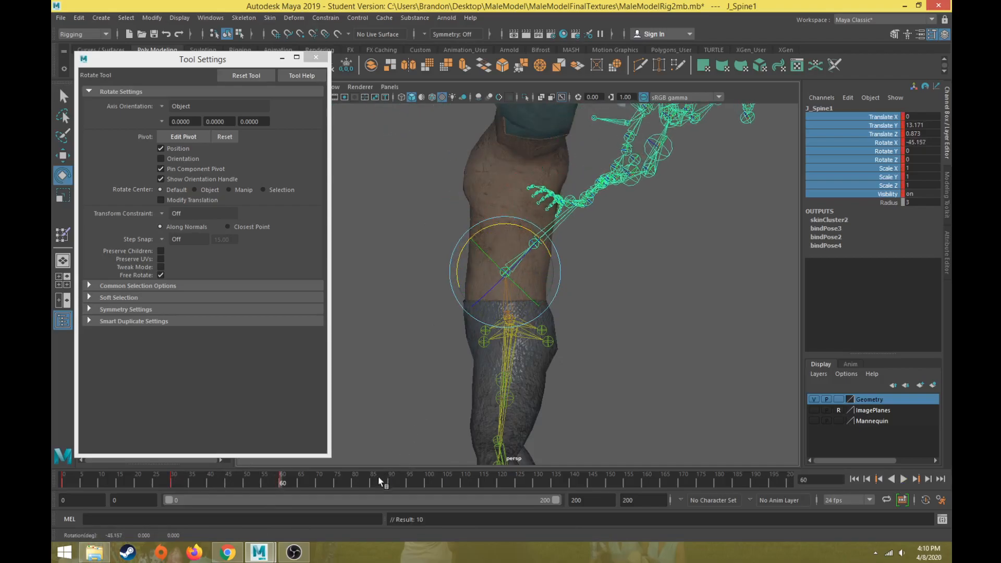
key("alt+v")
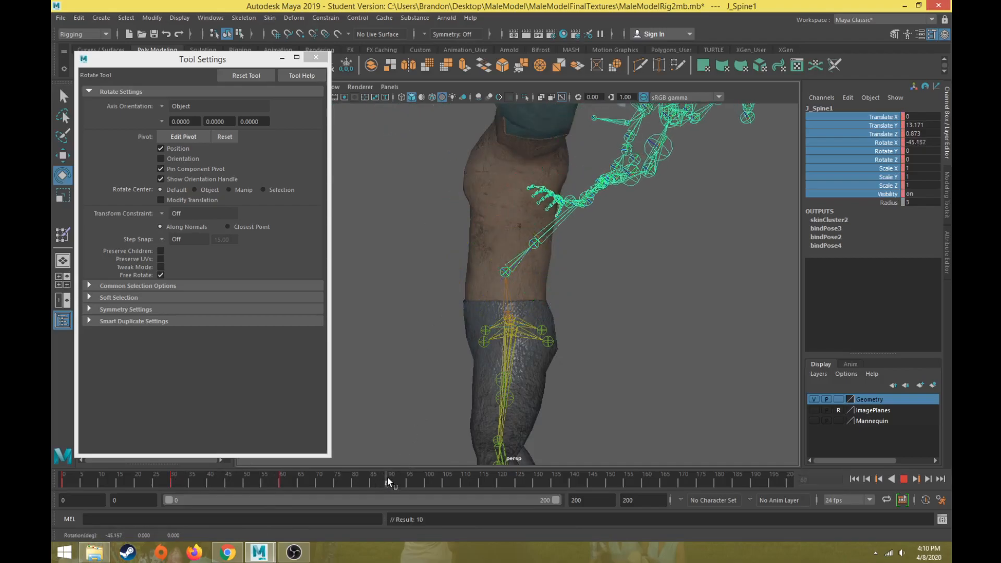
- Copy the J_Spine1 rest-pose key from frame 0 and paste it at frame 80
left_click(62, 484)
right_click(62, 485)
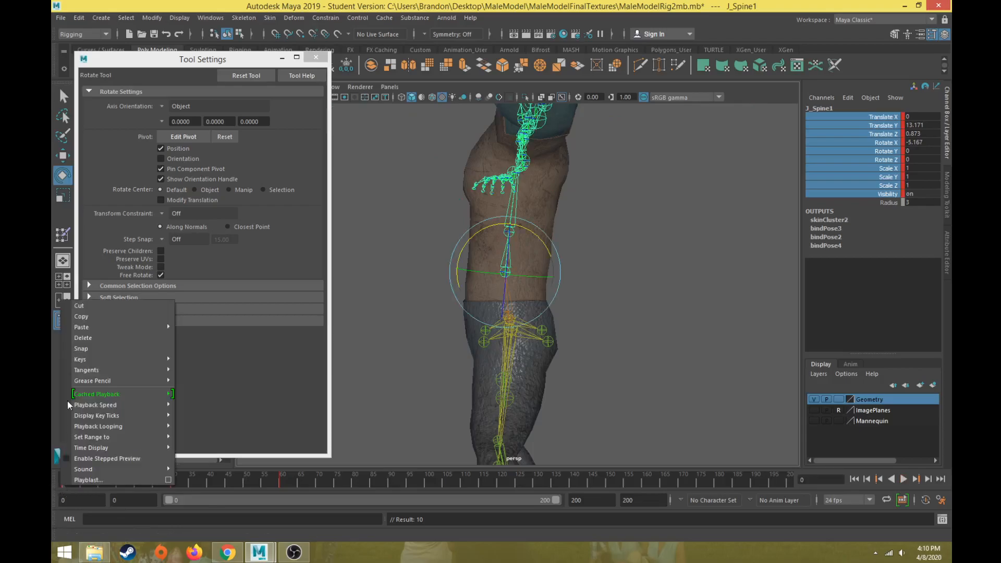
left_click(85, 319)
left_click(355, 483)
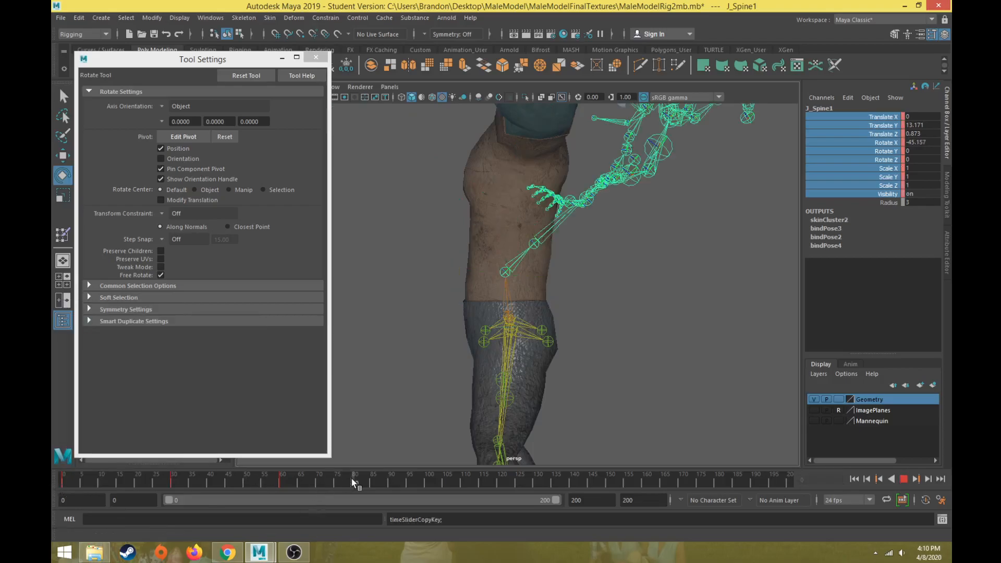
right_click(355, 483)
left_click(479, 330)
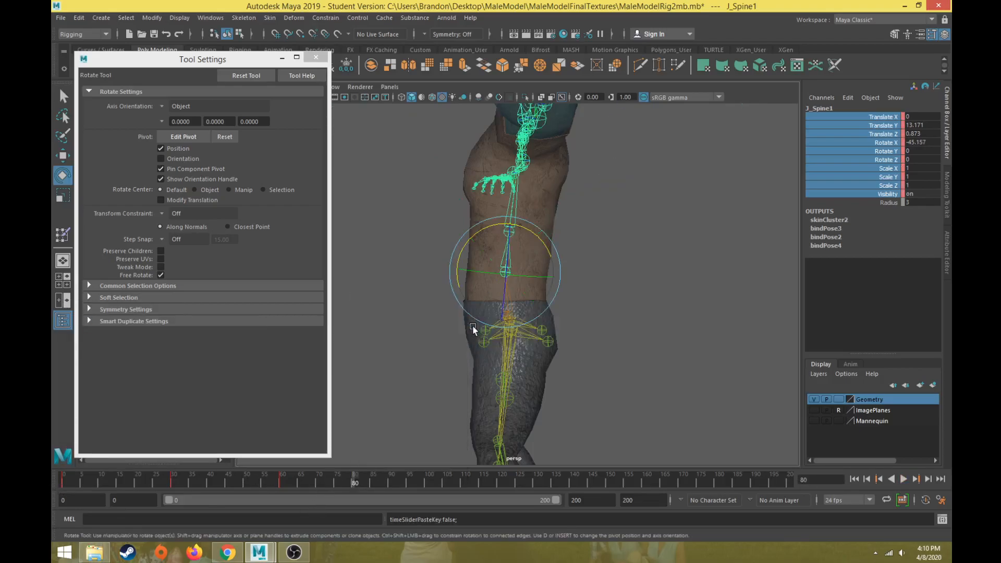
- Rotate J_Spine1 sideways to about -42° in Z at frame 100 and about 44° in Z at frame 120, keying both poses
left_click(434, 483)
left_click_drag(432, 484, 427, 481)
left_click_drag(427, 344, 515, 337, "alt")
left_click_drag(599, 235, 599, 271)
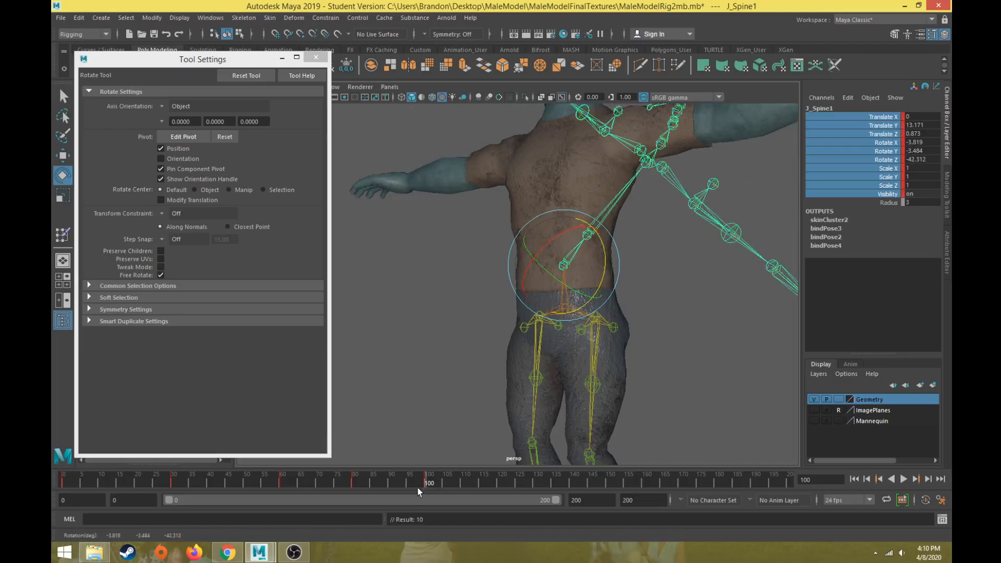
key("s")
key("alt+v")
left_click(499, 478)
left_click_drag(607, 274, 575, 152)
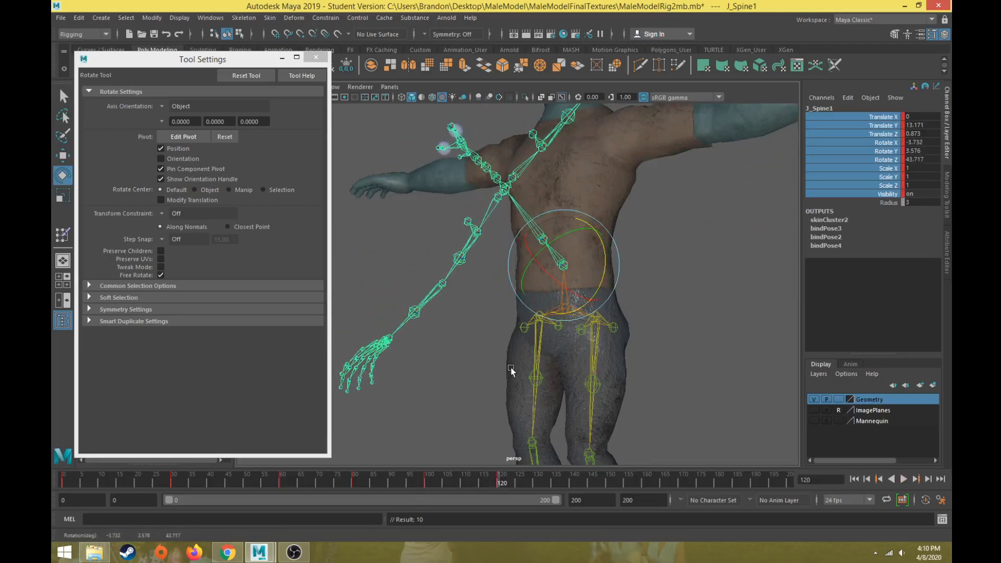
- Copy the J_Spine1 rest-pose key from frame 80 and paste it at frame 140
left_click(354, 478)
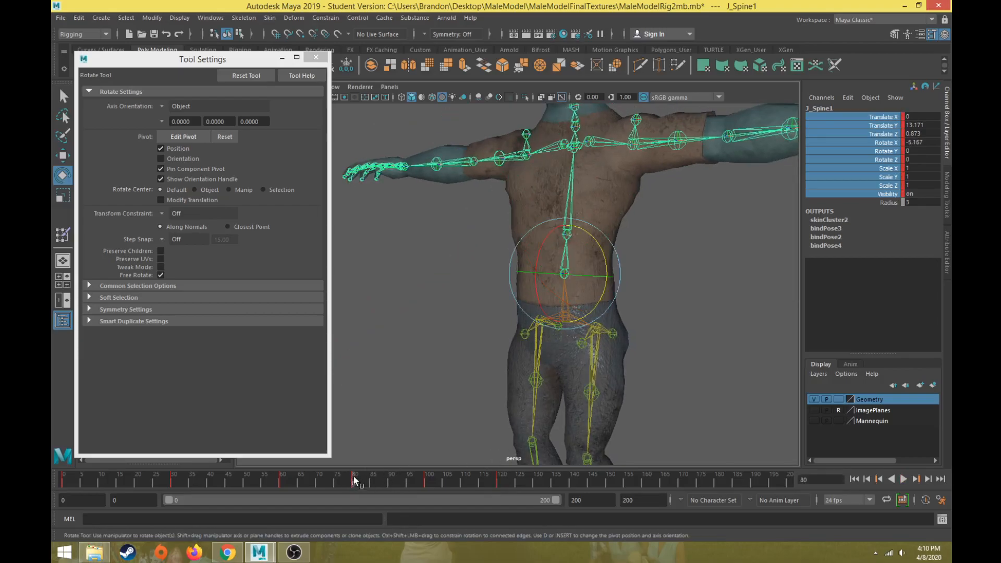
right_click(354, 479)
left_click(428, 310)
left_click_drag(575, 481, 576, 482)
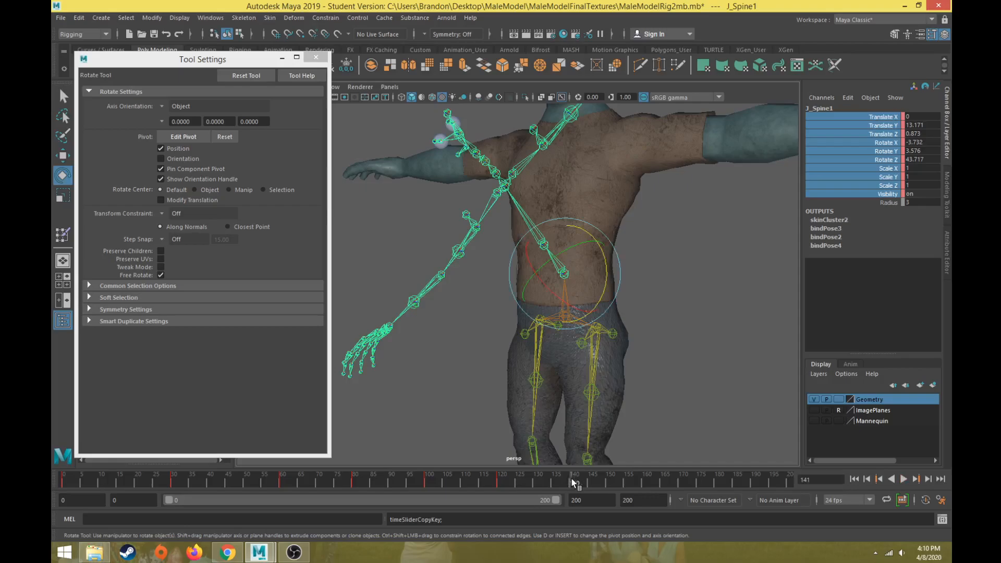
right_click(575, 482)
mouse_move(651, 321)
left_click(711, 330)
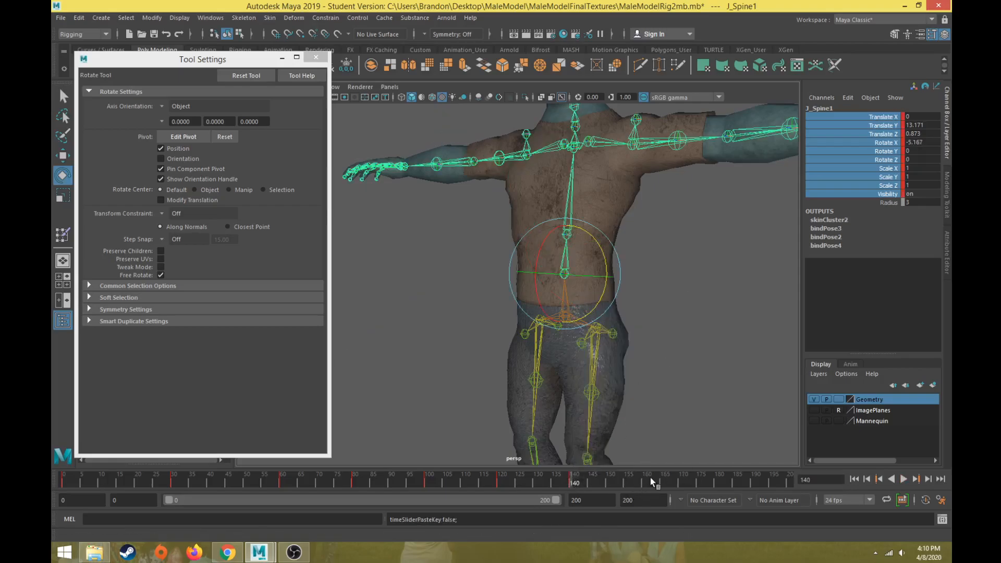
- Twist J_Spine1 to about 47° in Y at frame 160 and about -53° in Y at frame 180, key both poses, and play the animation
left_click(646, 482)
left_click_drag(559, 340, 657, 443, "alt")
key("s")
left_click(719, 481)
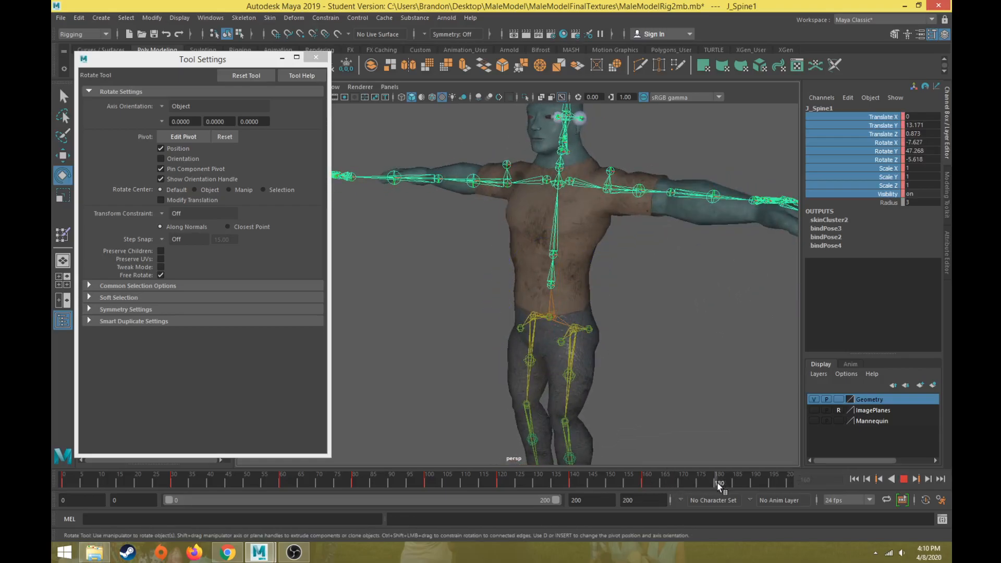
left_click_drag(590, 314, 515, 320)
key("s")
key("alt+v")
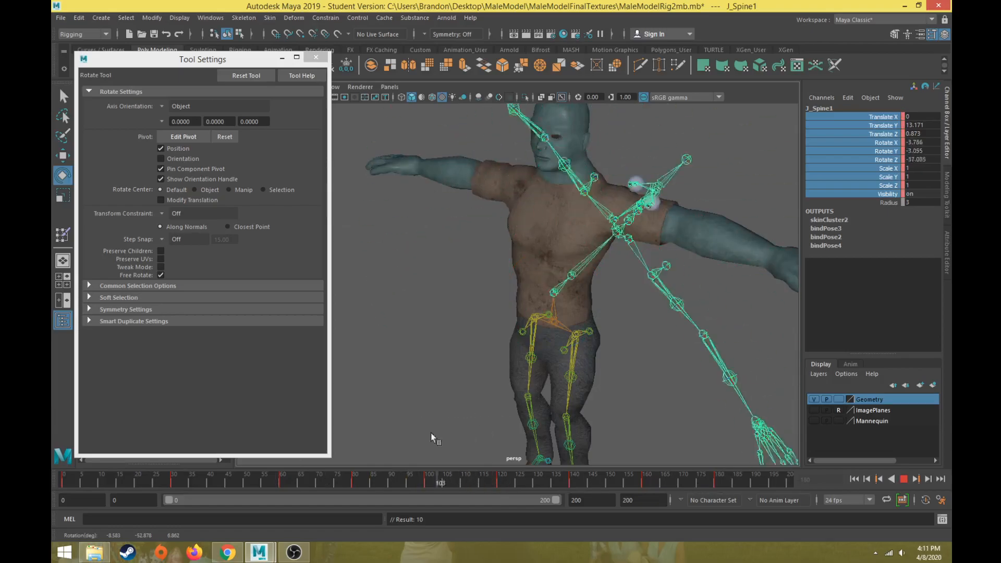
key("alt+v")
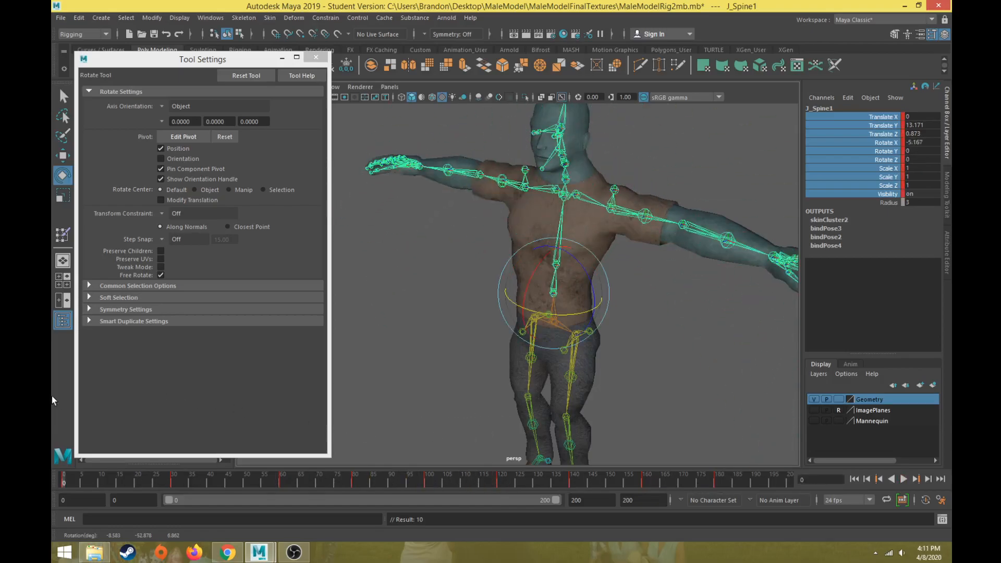
- Start painting skin weights on the body mesh with the Add operation at value 1.0 and J_Spine1 as the influence
left_click(535, 222)
left_click(63, 236)
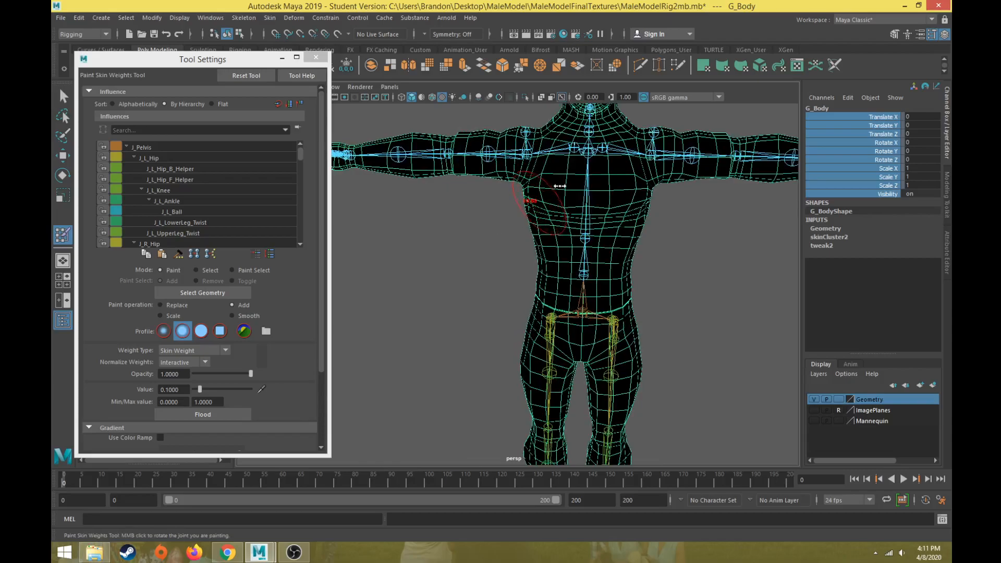
left_click_drag(201, 386, 265, 387)
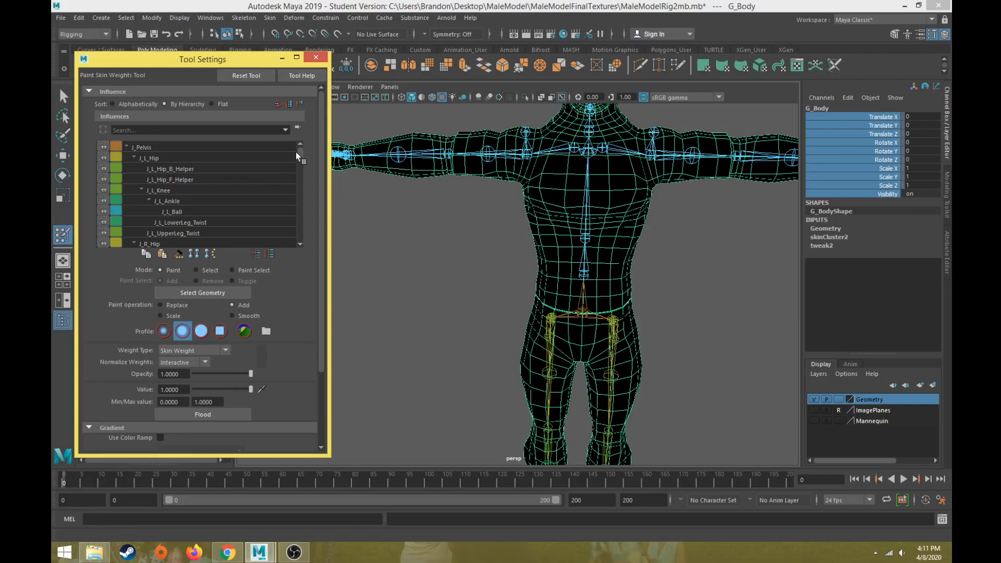
left_click_drag(298, 151, 302, 147)
left_click(135, 158)
left_click(134, 168)
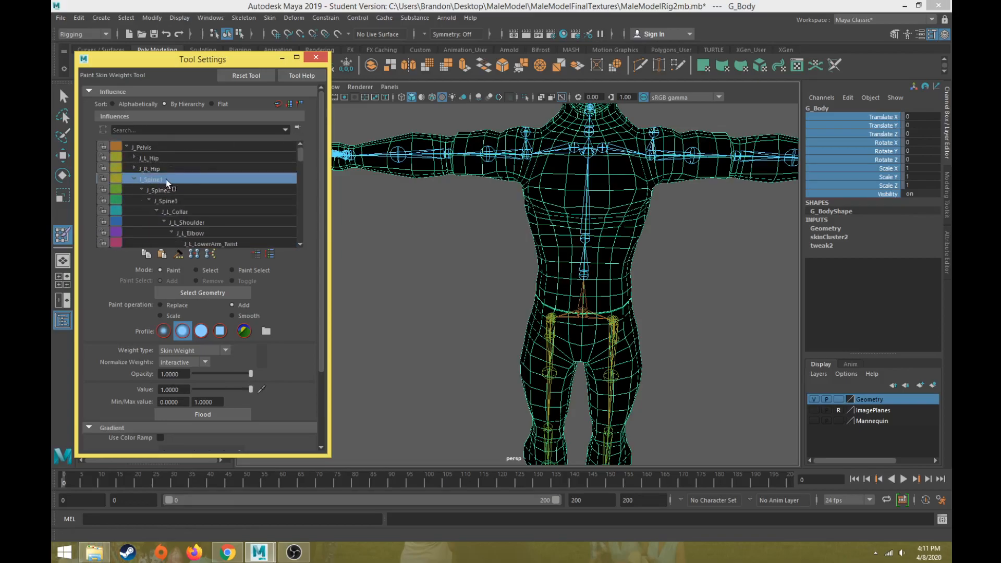
- Paint full J_Spine1 weight over the chest, shoulders, neck and head
mouse_move(560, 230)
left_mouse_down()
mouse_move(650, 218)
mouse_move(568, 191)
mouse_move(517, 156)
mouse_move(675, 168)
left_mouse_up()
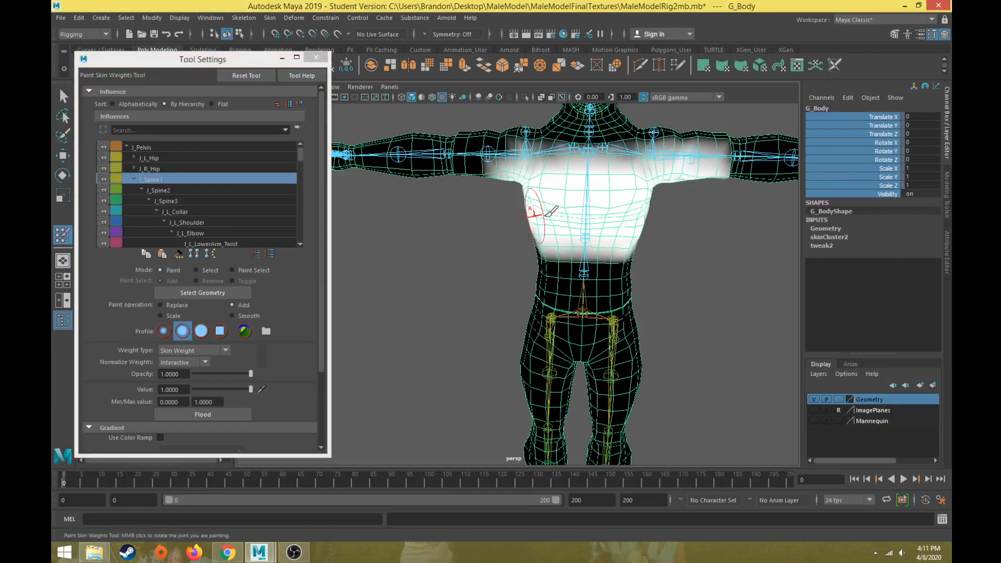
scroll(554, 297, "up", 3)
middle_click_drag(553, 297, 541, 322, "alt")
scroll(554, 298, "down", 3)
mouse_move(630, 206)
left_mouse_down()
mouse_move(517, 208)
mouse_move(545, 166)
mouse_move(542, 136)
mouse_move(559, 108)
mouse_move(528, 134)
mouse_move(538, 126)
mouse_move(563, 146)
mouse_move(514, 157)
mouse_move(481, 209)
mouse_move(391, 219)
left_mouse_up()
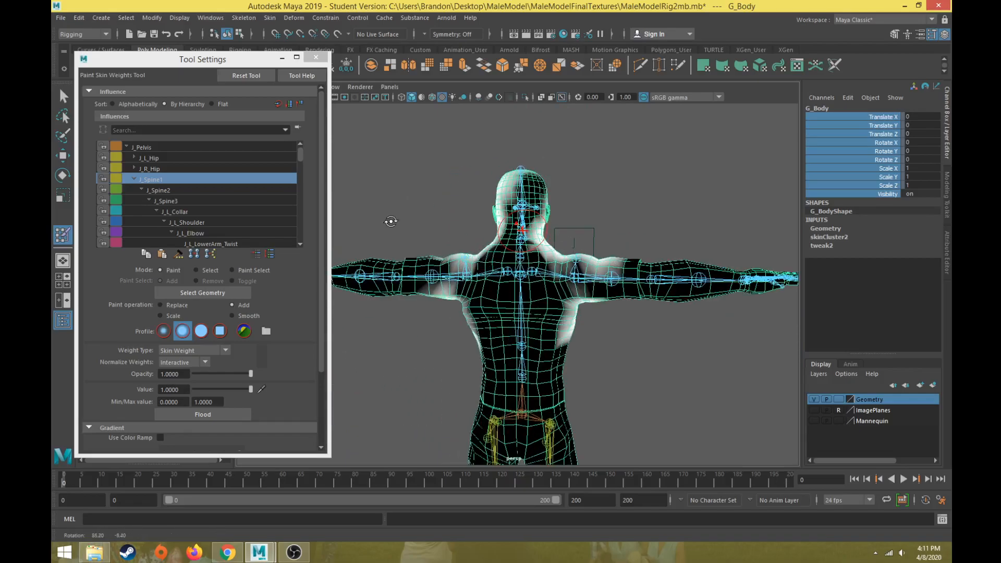
mouse_move(577, 189)
left_mouse_down("alt")
mouse_move(574, 204)
mouse_move(558, 192)
mouse_move(428, 248)
left_mouse_up("alt")
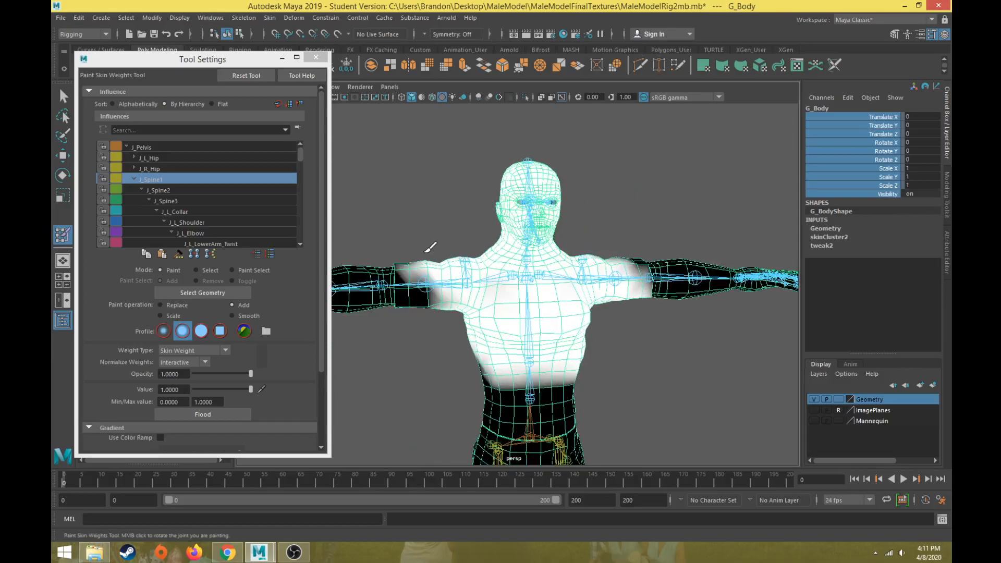
- Paint full J_Spine1 weight over the upper back and outward along the arms
left_click_drag(566, 334, 561, 306, "alt")
middle_click_drag(561, 306, 490, 270, "alt")
mouse_move(496, 267)
left_mouse_down()
mouse_move(621, 253)
mouse_move(637, 236)
mouse_move(558, 233)
mouse_move(654, 247)
mouse_move(685, 263)
mouse_move(417, 335)
mouse_move(528, 333)
mouse_move(459, 273)
mouse_move(626, 285)
mouse_move(661, 242)
mouse_move(693, 251)
mouse_move(631, 251)
mouse_move(643, 258)
mouse_move(666, 376)
mouse_move(527, 236)
left_mouse_up()
mouse_move(437, 255)
left_mouse_down("alt")
mouse_move(462, 306)
mouse_move(409, 337)
mouse_move(507, 346)
mouse_move(596, 284)
mouse_move(694, 266)
mouse_move(554, 247)
left_mouse_up("alt")
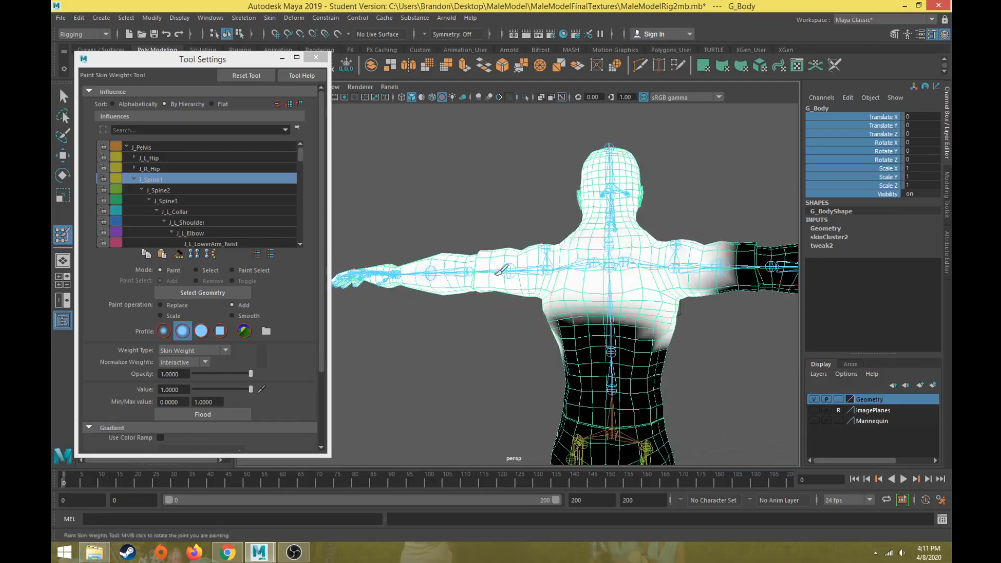
middle_click_drag(608, 281, 566, 232, "alt")
left_click_drag(626, 266, 469, 258)
- Fill the remaining unweighted areas of the forearms, hands and fingers with full J_Spine1 weight
left_click_drag(412, 309, 690, 311, "alt")
mouse_move(690, 311)
middle_mouse_down("alt")
mouse_move(710, 335)
mouse_move(633, 336)
mouse_move(392, 213)
mouse_move(479, 275)
middle_mouse_up("alt")
mouse_move(500, 237)
left_mouse_down()
mouse_move(397, 237)
mouse_move(508, 268)
mouse_move(490, 289)
left_mouse_up()
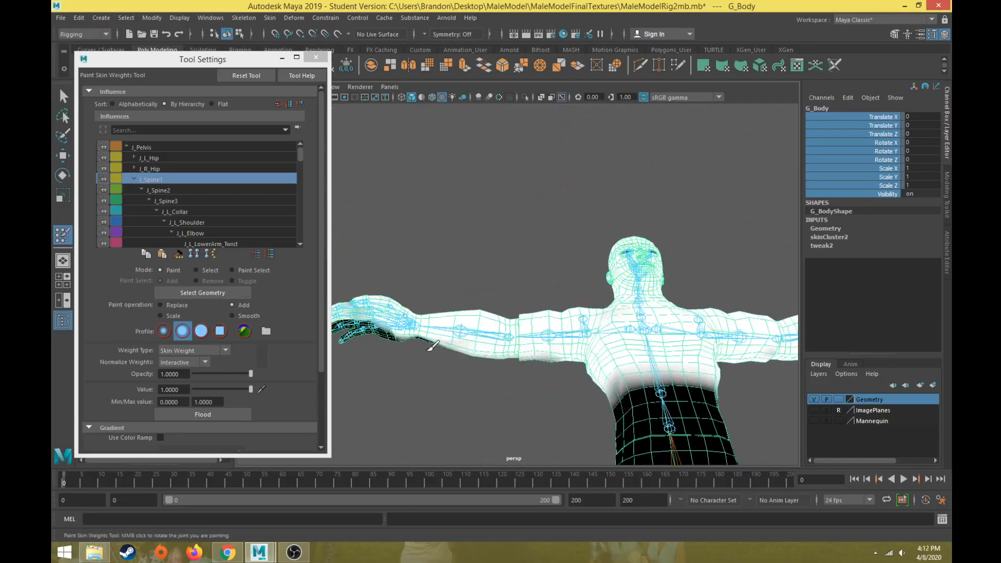
mouse_move(516, 355)
left_mouse_down()
mouse_move(356, 314)
mouse_move(443, 339)
mouse_move(468, 313)
mouse_move(474, 329)
mouse_move(615, 255)
mouse_move(392, 203)
mouse_move(363, 244)
left_mouse_up()
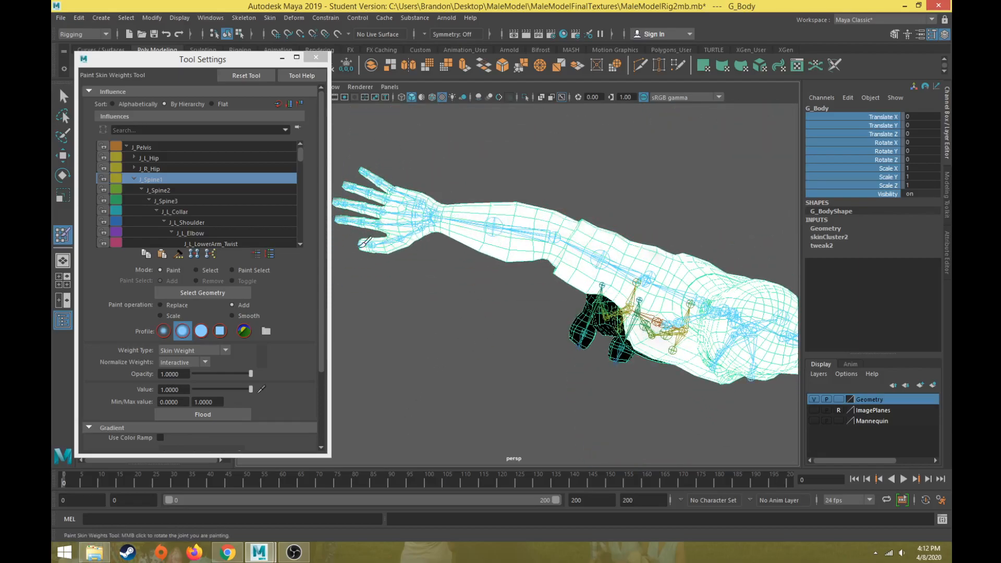
mouse_move(417, 264)
left_mouse_down("alt")
mouse_move(391, 349)
mouse_move(454, 313)
mouse_move(519, 194)
mouse_move(428, 271)
left_mouse_up("alt")
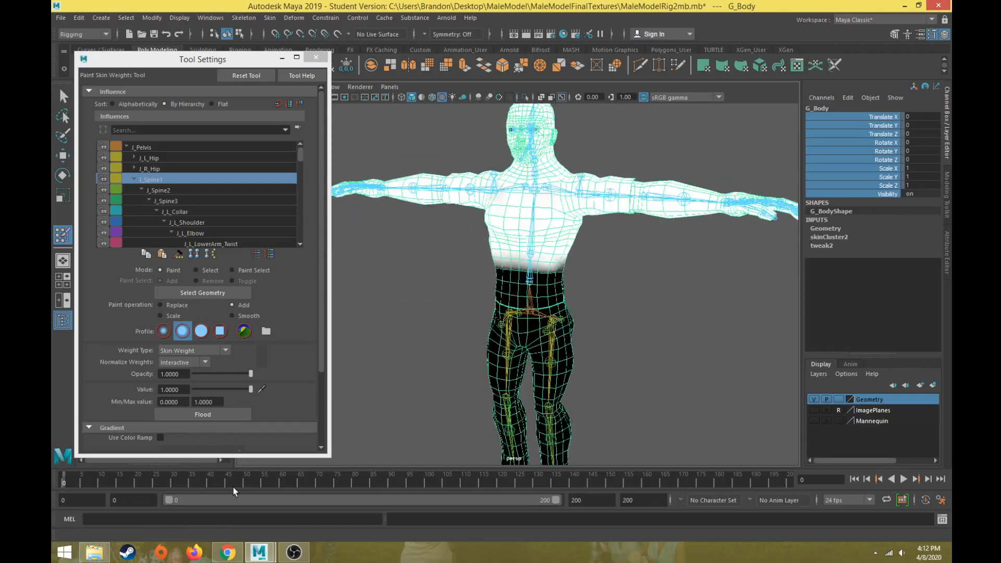
- At frame 26, paint full J_Spine1 weight onto the stray vertices spiking out of the upper back and fingers
mouse_move(177, 484)
left_mouse_down()
mouse_move(198, 488)
mouse_move(148, 489)
mouse_move(160, 484)
left_mouse_up()
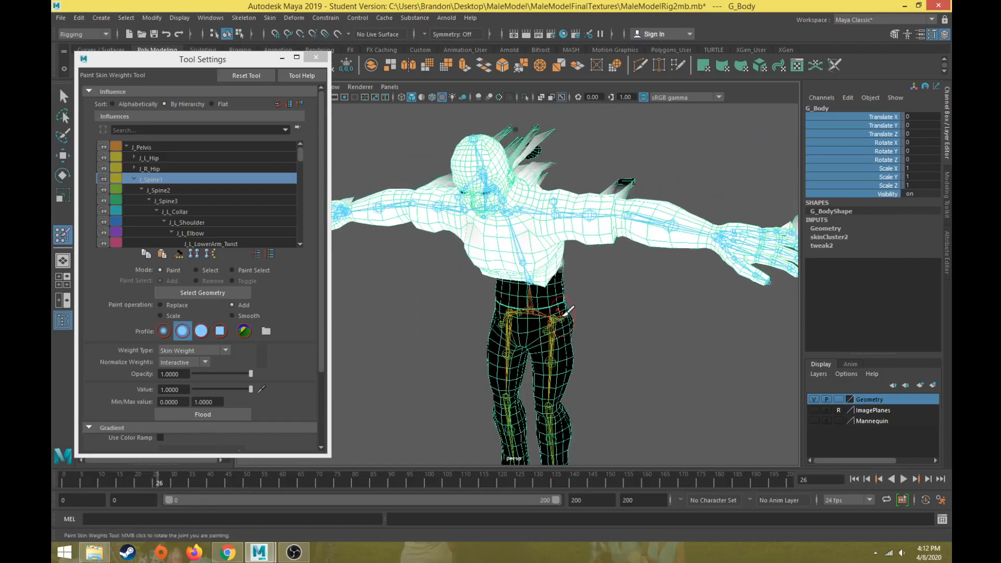
left_click_drag(629, 228, 651, 194)
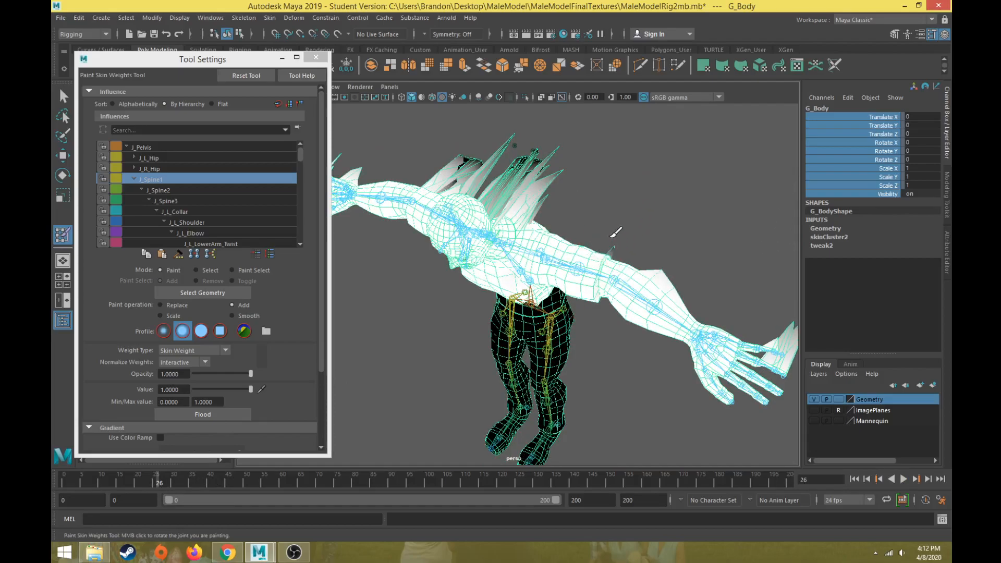
left_click_drag(759, 324, 805, 310)
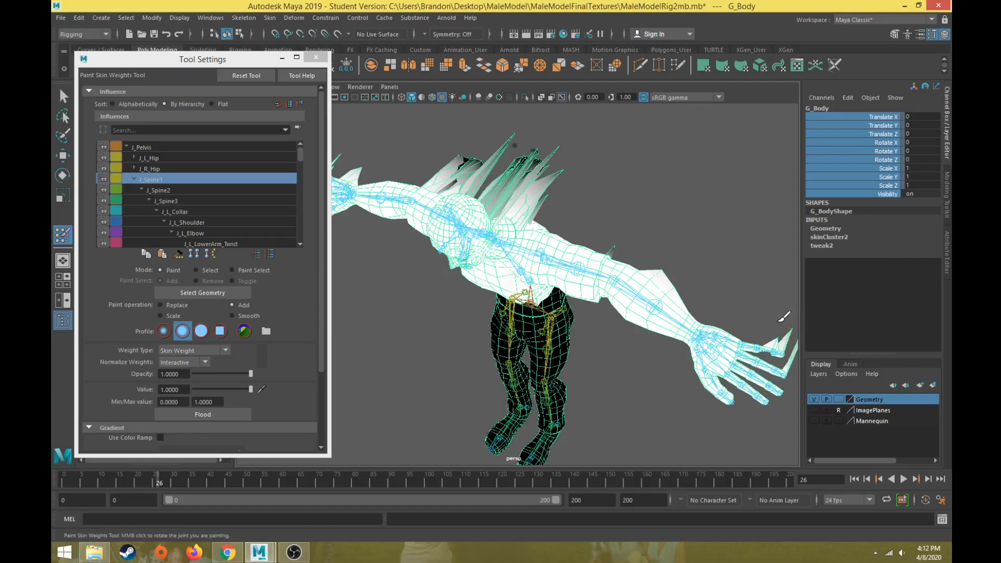
left_click_drag(757, 340, 696, 338, "alt")
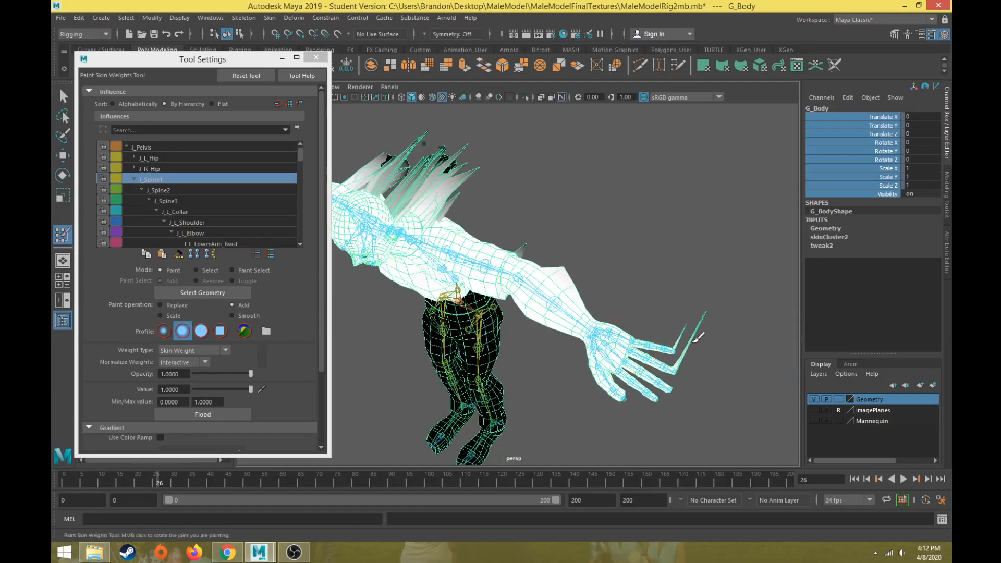
left_click_drag(462, 159, 456, 147)
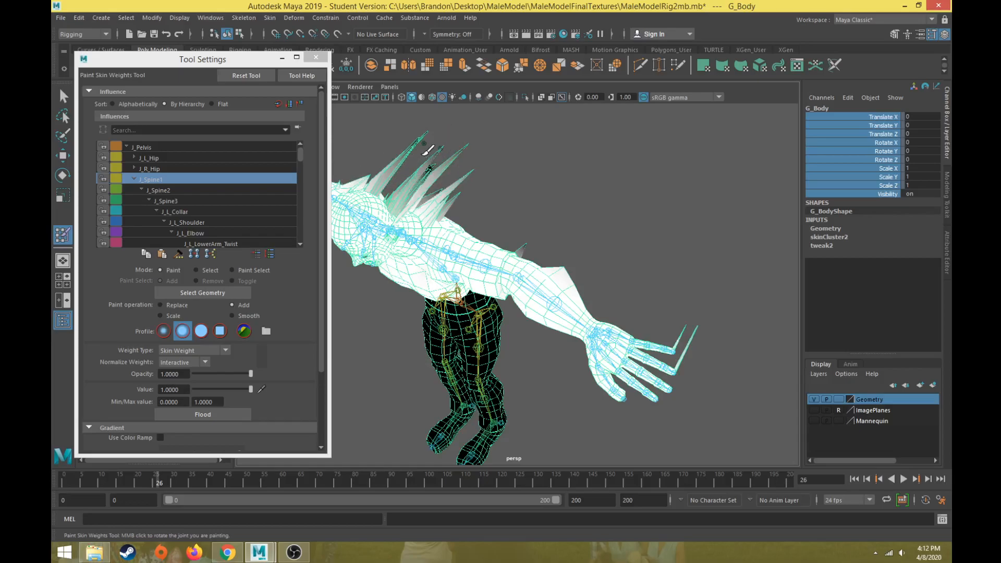
left_click_drag(394, 245, 416, 239, "alt")
right_click_drag(416, 239, 509, 293, "alt")
mouse_move(509, 293)
left_mouse_down("alt")
mouse_move(610, 304)
mouse_move(527, 294)
mouse_move(532, 365)
mouse_move(519, 380)
mouse_move(406, 392)
left_mouse_up("alt")
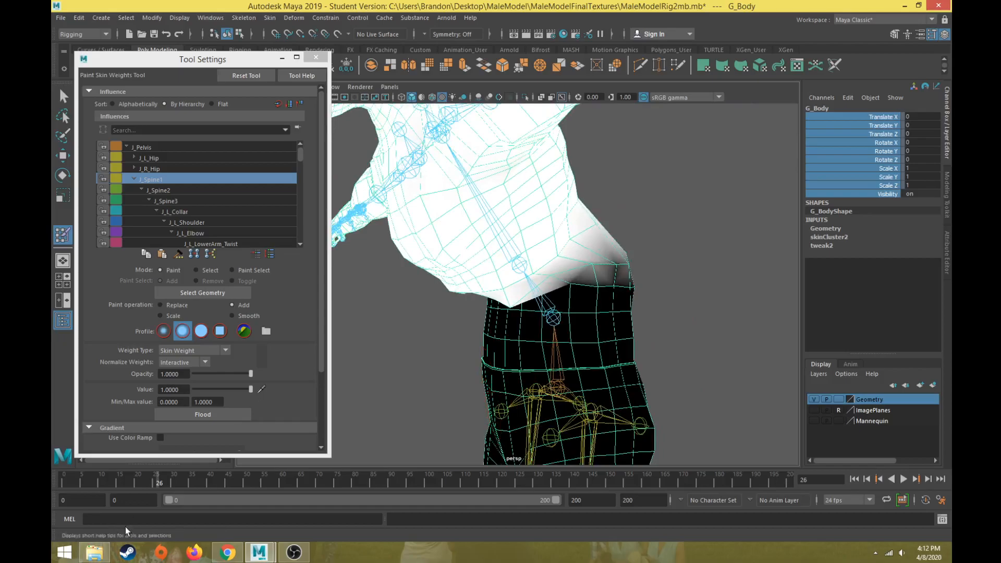
- With a smaller brush, extend full J_Spine1 weight all around the lower torso down to the J_Spine1 joint
key("alt+v")
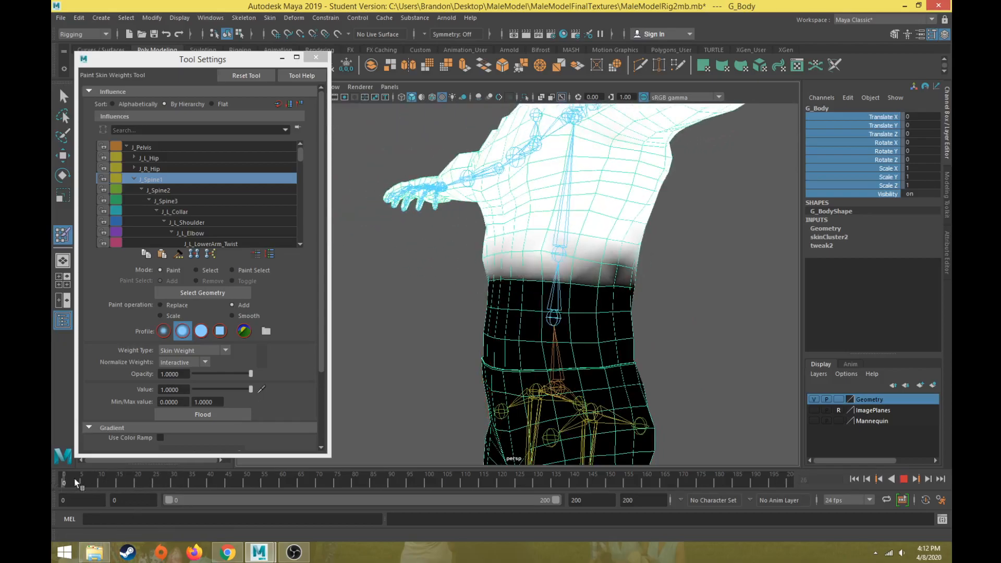
key("alt+shift+v")
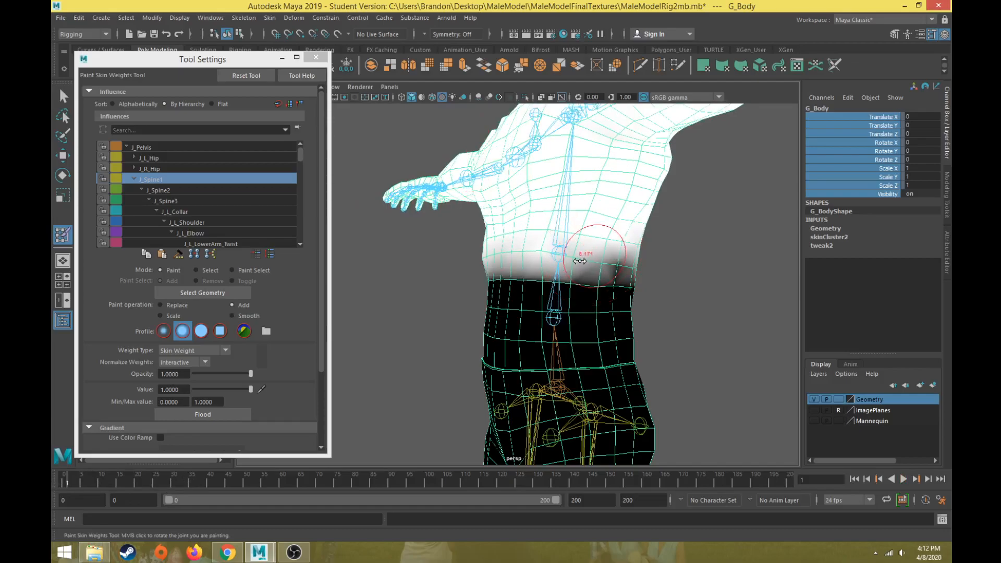
mouse_move(611, 274)
left_mouse_down()
mouse_move(500, 277)
mouse_move(528, 273)
left_mouse_up()
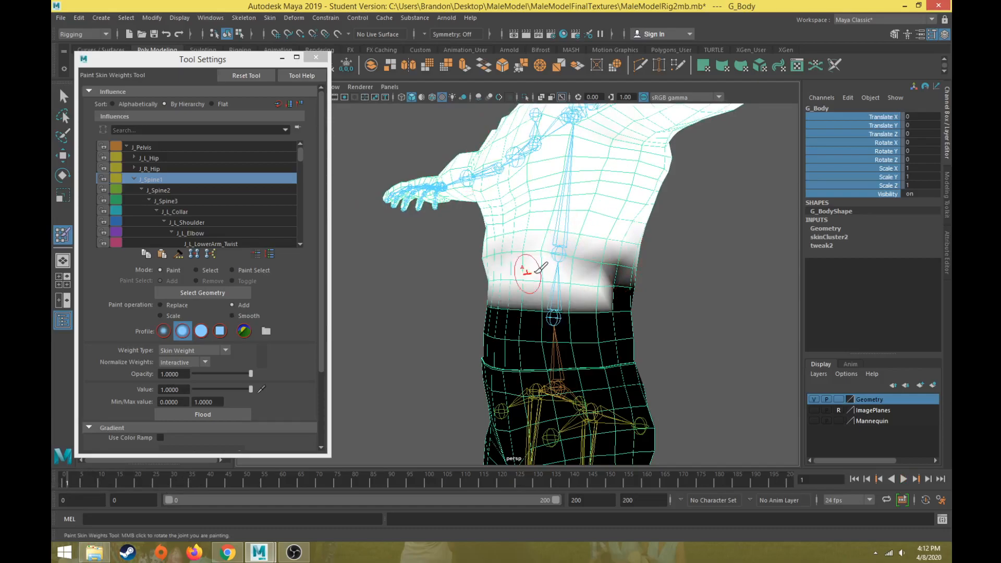
mouse_move(606, 279)
left_mouse_down("alt")
mouse_move(482, 279)
mouse_move(571, 286)
left_mouse_up("alt")
mouse_move(493, 278)
left_mouse_down()
mouse_move(427, 265)
mouse_move(474, 280)
left_mouse_up()
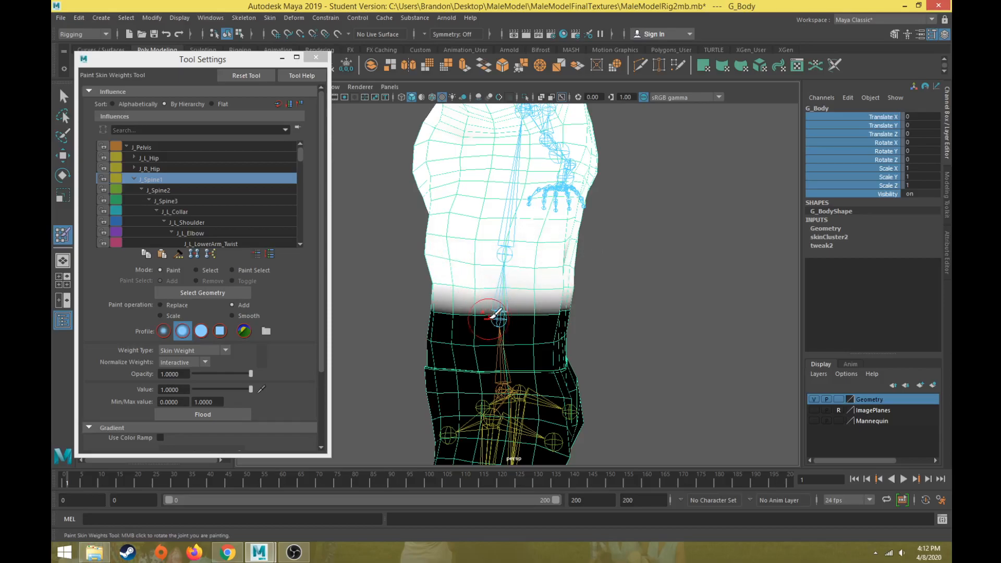
mouse_move(513, 309)
left_mouse_down("alt")
mouse_move(501, 313)
mouse_move(454, 268)
mouse_move(413, 274)
mouse_move(499, 277)
mouse_move(365, 275)
mouse_move(510, 292)
mouse_move(476, 307)
left_mouse_up("alt")
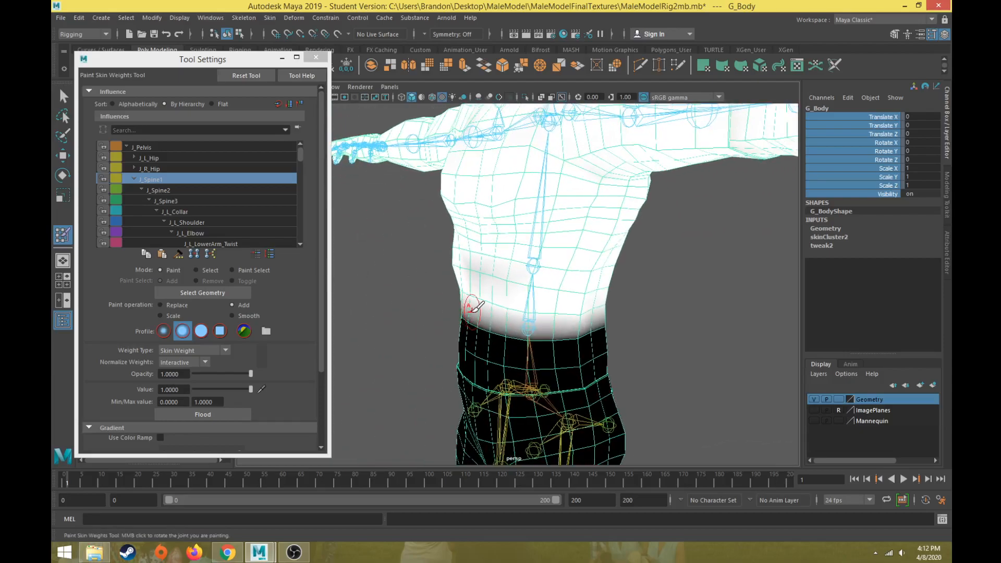
mouse_move(545, 321)
left_mouse_down("alt")
mouse_move(593, 268)
mouse_move(524, 251)
left_mouse_up("alt")
left_click_drag(467, 227, 592, 289, "alt")
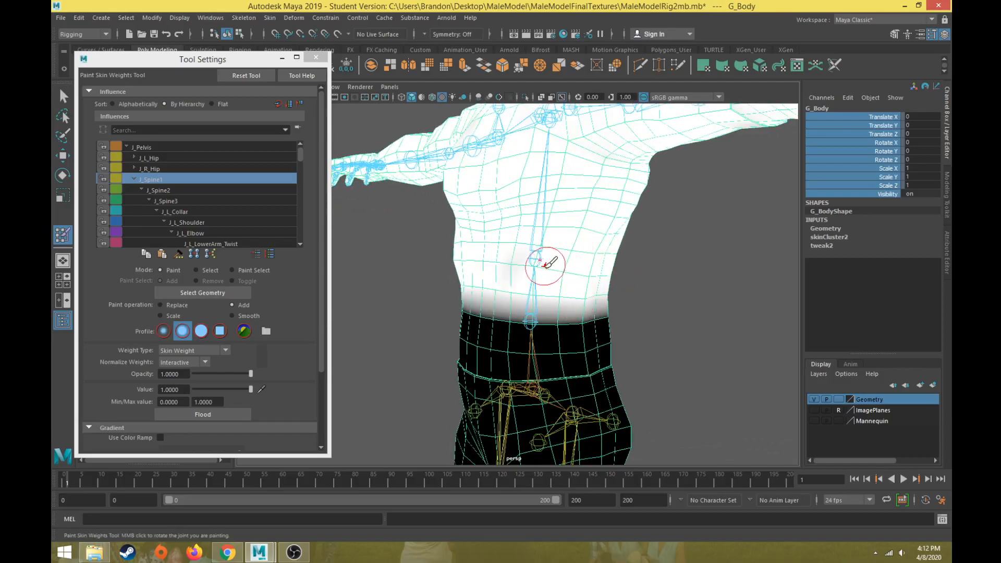
- Set the brush value to 0.1 and paint a soft J_Spine1 falloff just below the fully weighted torso, checking it in the bend
left_click_drag(84, 480, 51, 475)
left_click(174, 390)
type("0.1")
key("Return")
scroll(513, 326, "up", 4)
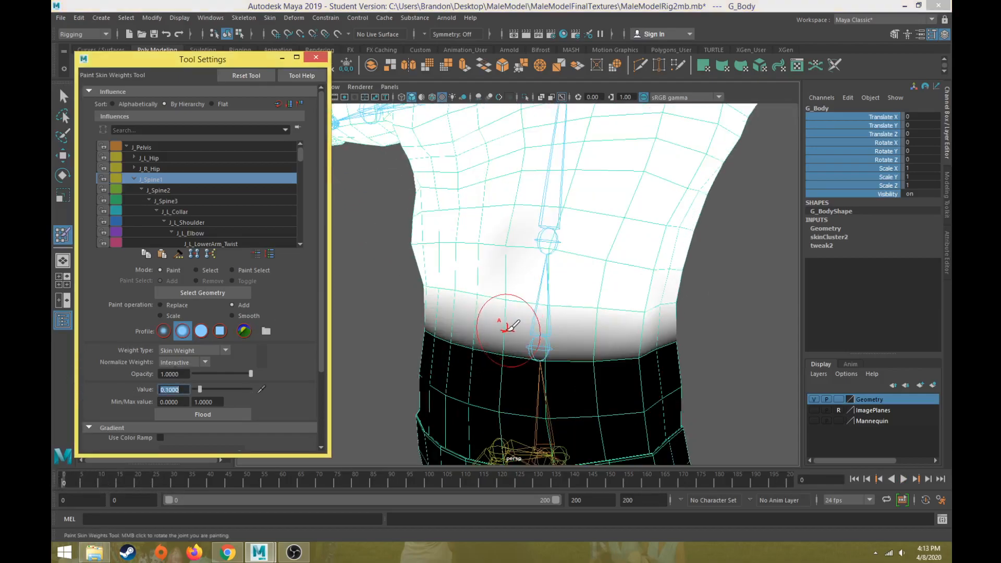
middle_click_drag(509, 330, 510, 299, "alt")
mouse_move(510, 299)
left_mouse_down("alt")
mouse_move(543, 297)
mouse_move(501, 301)
left_mouse_up("alt")
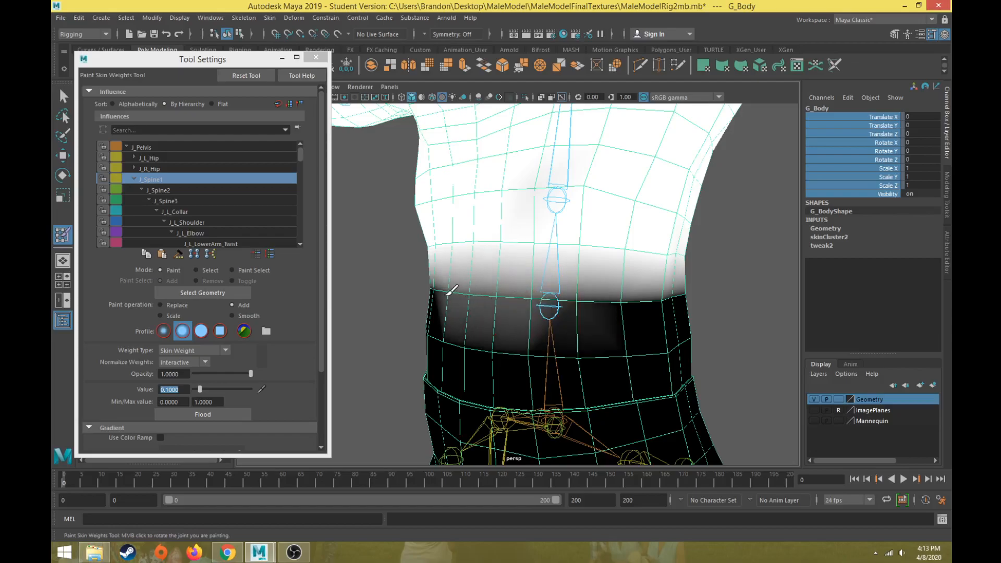
mouse_move(583, 303)
left_mouse_down()
mouse_move(670, 297)
mouse_move(436, 315)
mouse_move(529, 307)
left_mouse_up()
mouse_move(529, 308)
left_mouse_down("alt")
mouse_move(401, 316)
mouse_move(459, 307)
mouse_move(393, 331)
mouse_move(409, 368)
left_mouse_up("alt")
left_click_drag(193, 480, 81, 484)
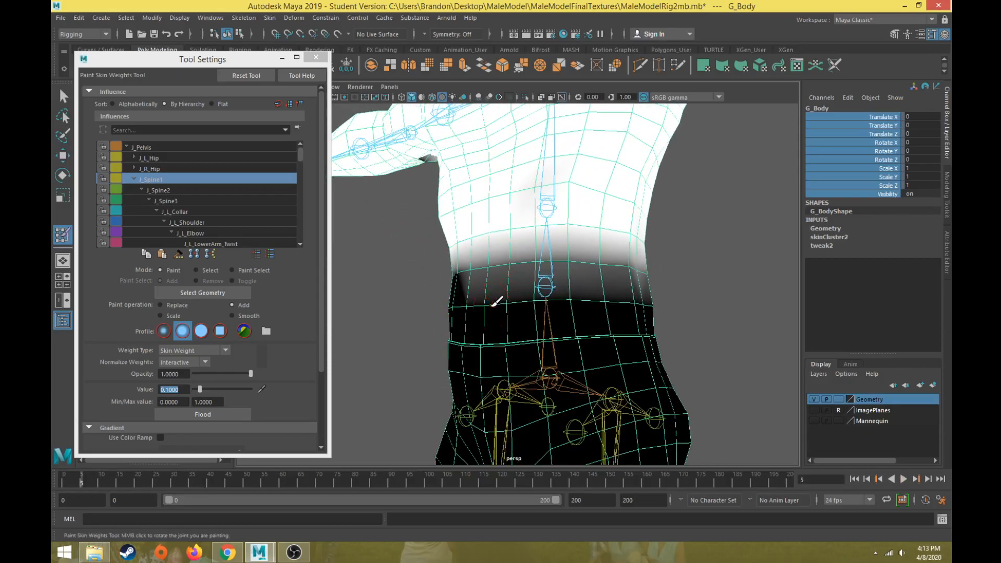
- Undo the 0.1 stroke above the waistline and paint that row with J_Spine1 weight at value 0.05 instead
mouse_move(484, 300)
left_mouse_down()
mouse_move(536, 286)
mouse_move(570, 295)
left_mouse_up()
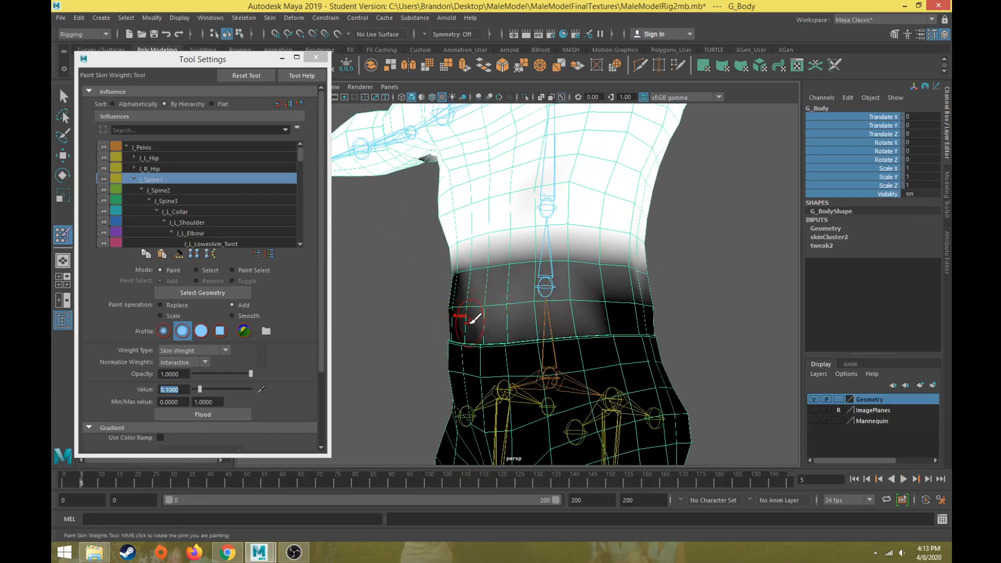
key("ctrl+z")
left_click(178, 391)
type("0.05")
key("Return")
mouse_move(630, 300)
left_mouse_down()
mouse_move(463, 310)
mouse_move(505, 306)
mouse_move(482, 330)
left_mouse_up()
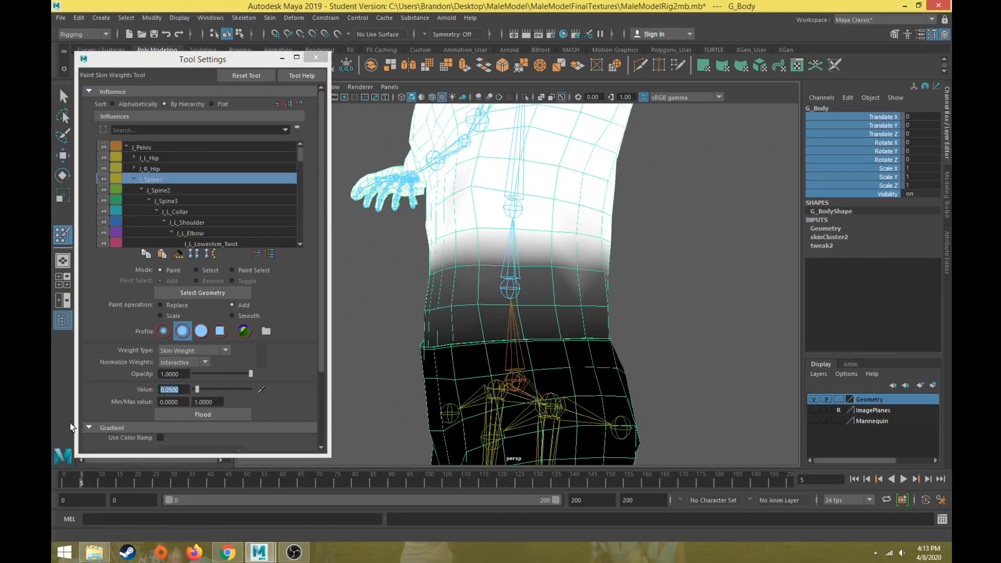
- Set the brush value to 0.1, strengthen the J_Spine1 falloff around the joint, and check the bends up to frame 43
left_click_drag(67, 481, 88, 481)
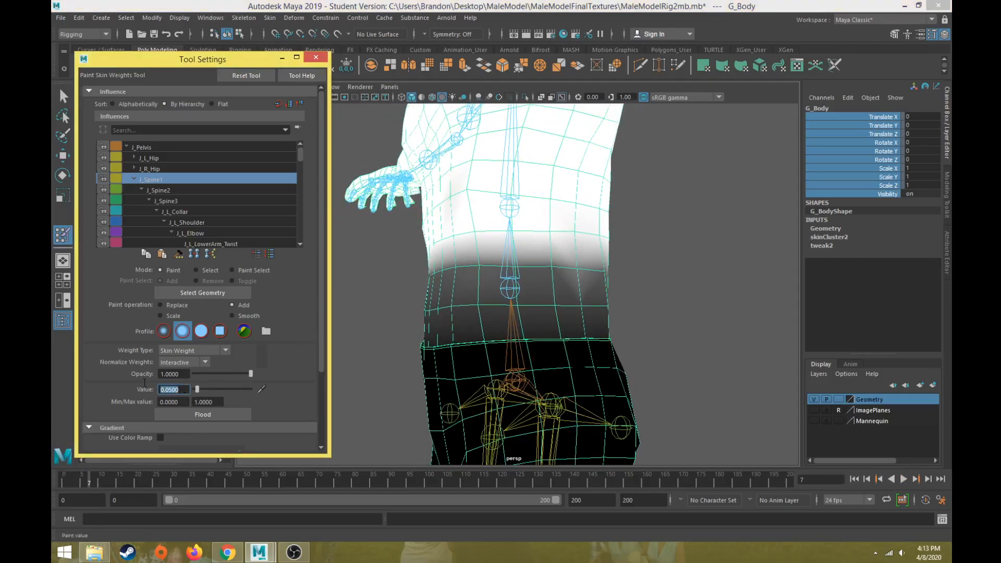
mouse_move(522, 258)
left_mouse_down()
mouse_move(457, 272)
mouse_move(499, 288)
mouse_move(485, 290)
left_mouse_up()
key("alt+v")
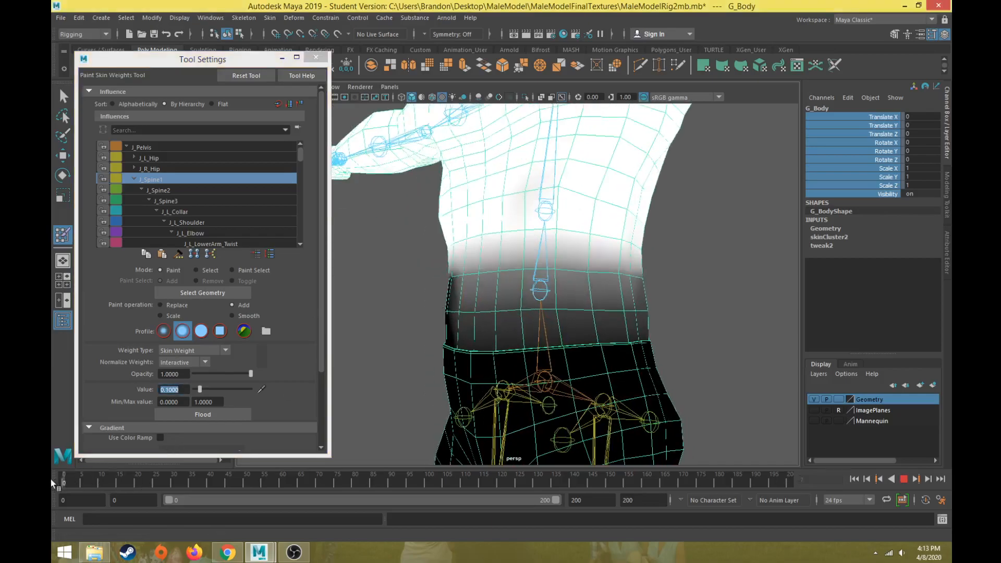
left_click(98, 481)
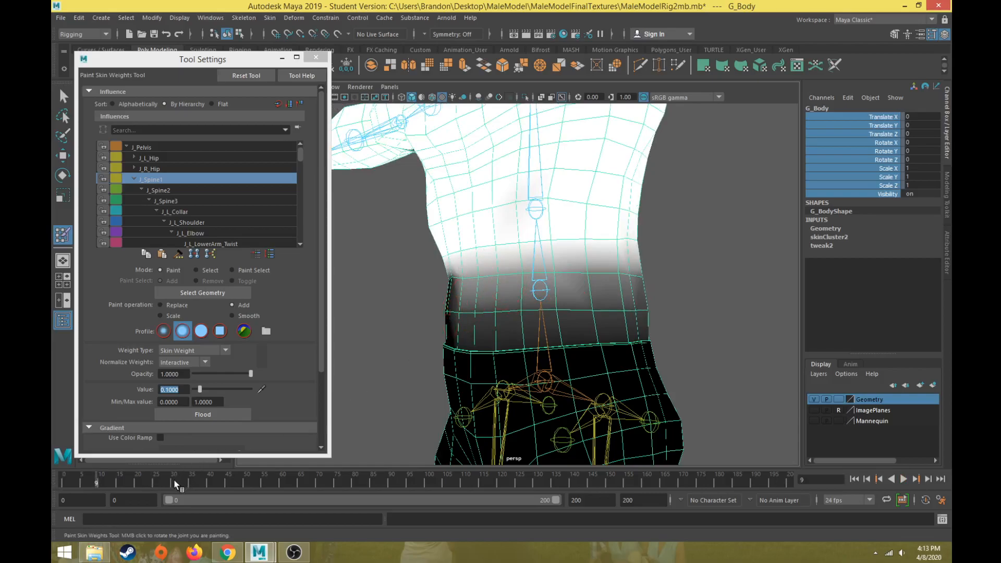
key("alt+v")
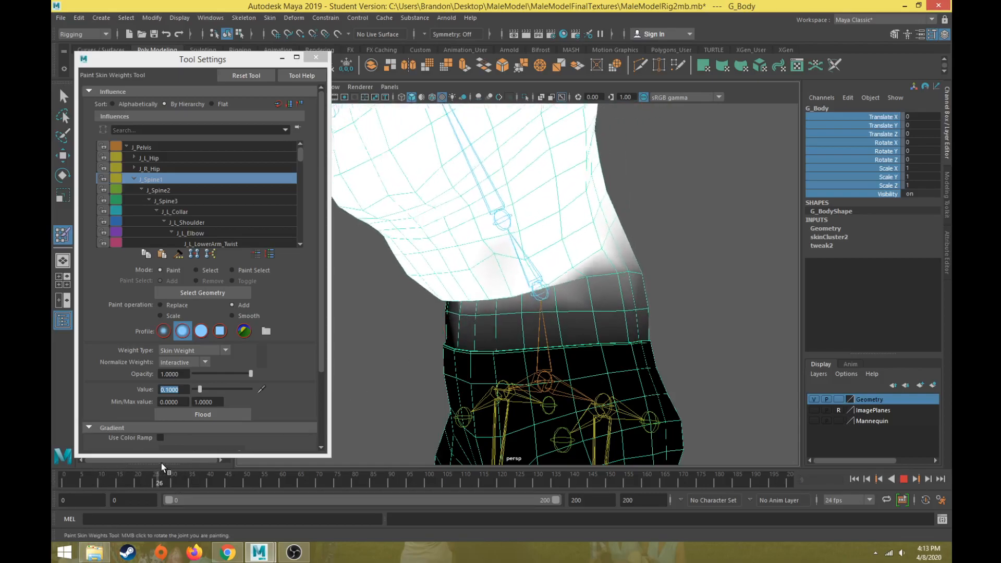
left_click_drag(239, 484, 221, 483)
left_click_drag(423, 377, 398, 359, "alt")
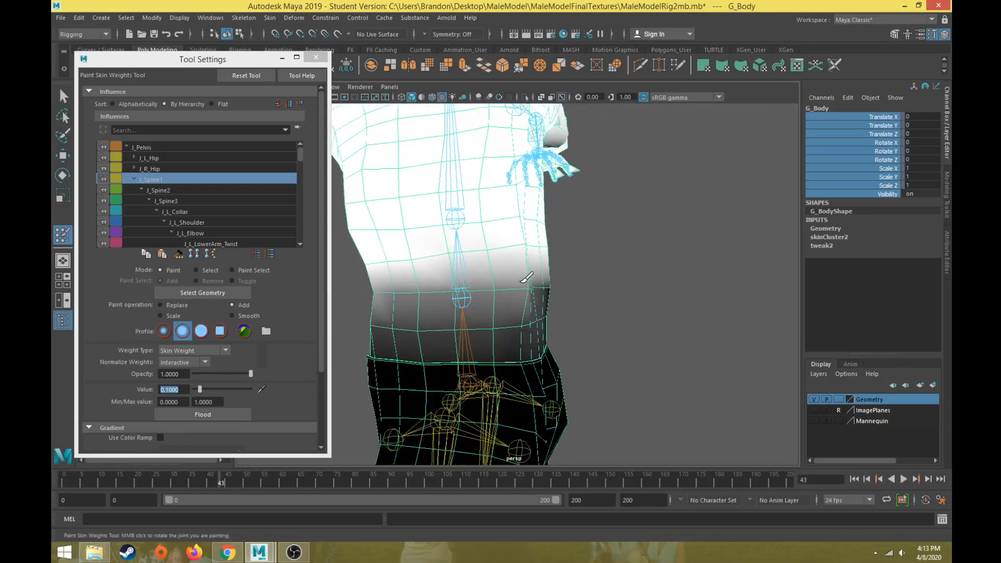
- Examine the J_Spine1 falloff around the waist from all sides in the keyed bend and twist poses up to frame 88
left_click_drag(526, 277, 448, 301, "alt")
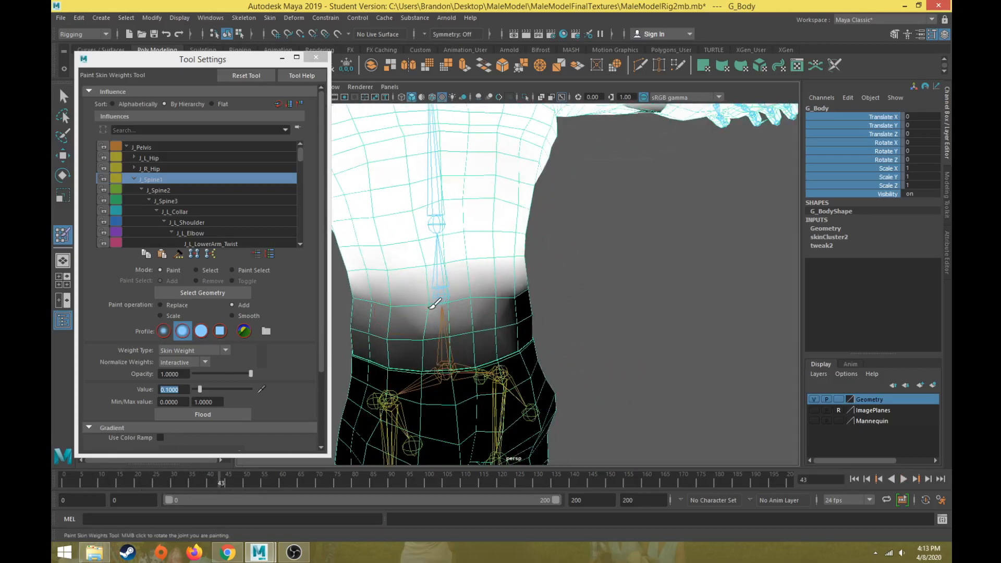
left_click_drag(456, 298, 511, 297, "alt")
left_click(610, 276)
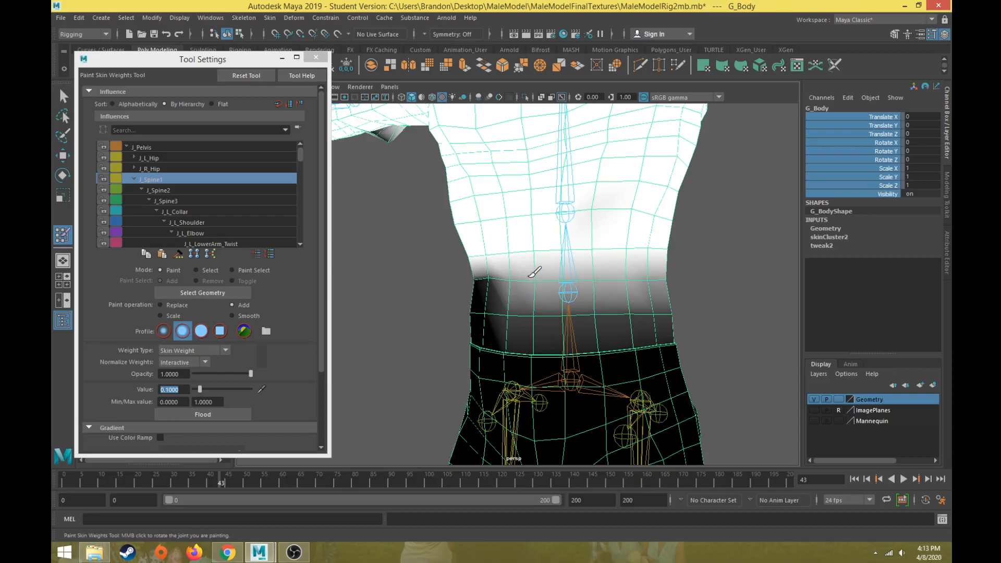
left_click_drag(123, 474, 149, 473)
mouse_move(344, 396)
left_mouse_down("alt")
mouse_move(402, 346)
mouse_move(358, 406)
left_mouse_up("alt")
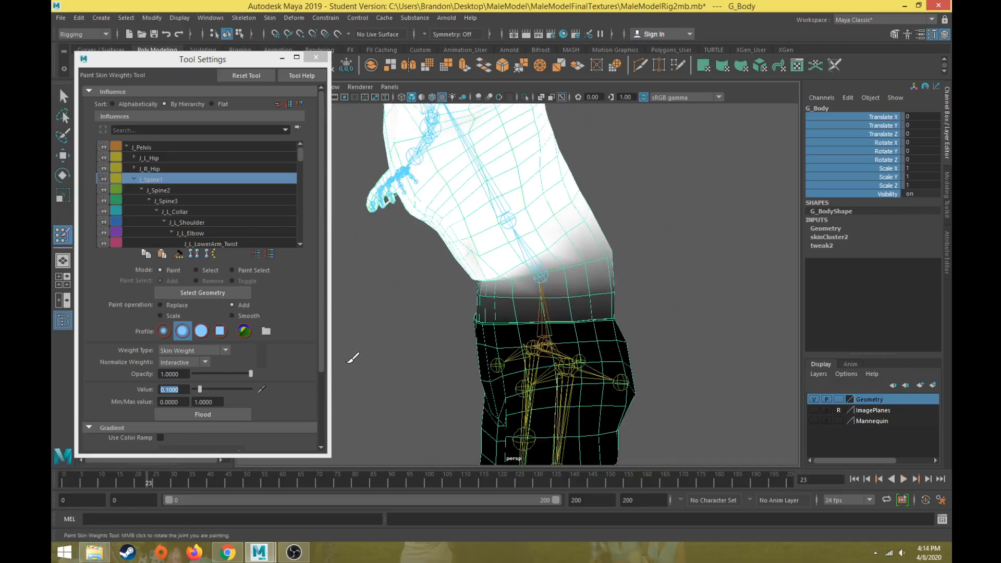
left_click_drag(150, 481, 124, 474)
mouse_move(496, 313)
left_mouse_down("alt")
mouse_move(514, 315)
mouse_move(537, 278)
mouse_move(471, 287)
mouse_move(571, 274)
left_mouse_up("alt")
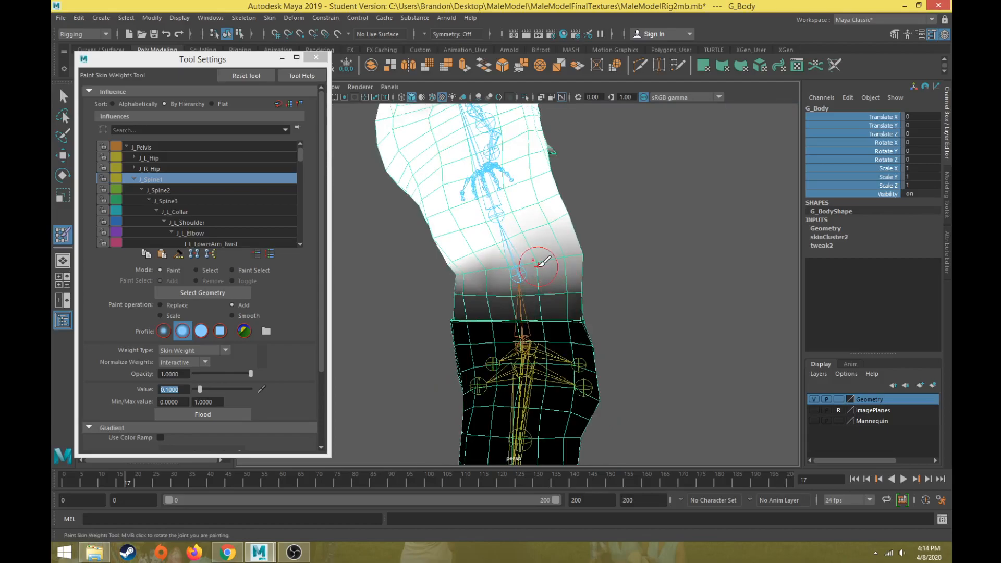
key("alt+v")
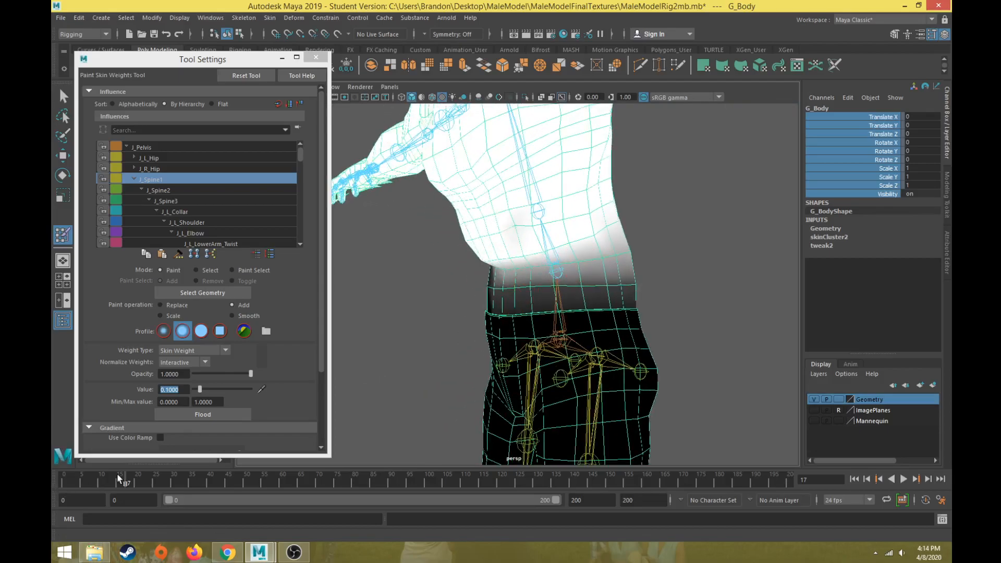
mouse_move(173, 483)
left_mouse_down()
mouse_move(417, 487)
mouse_move(385, 483)
left_mouse_up()
scroll(543, 344, "up", 4)
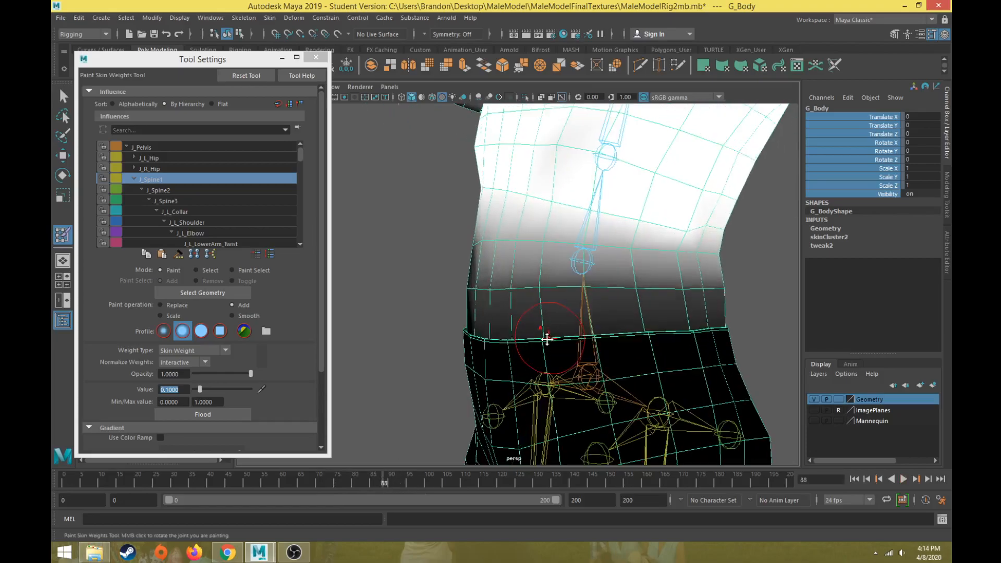
middle_click_drag(549, 337, 518, 347, "alt")
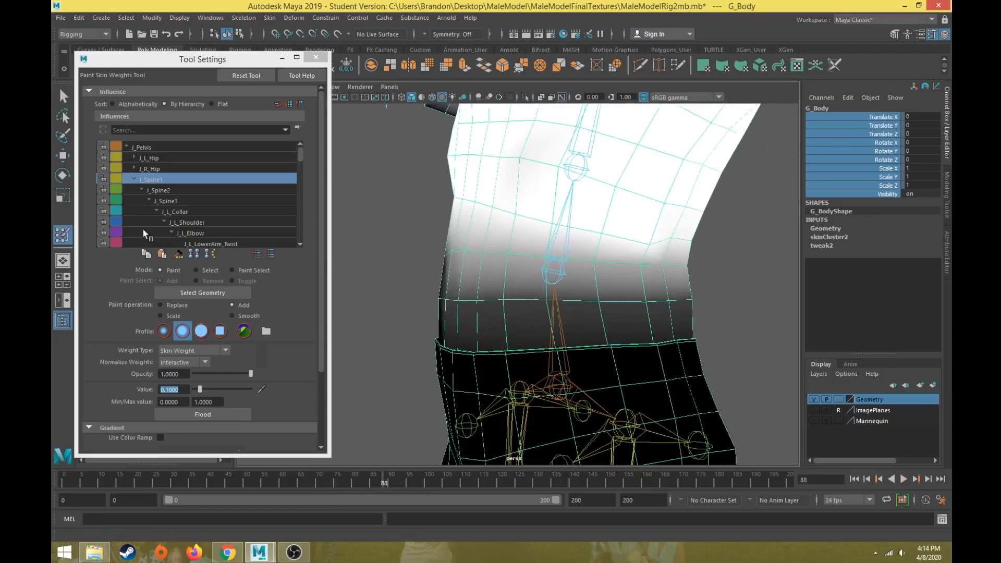
- Add J_Pelvis weight at value 0.1 along the side of the waist just above the falloff and check the poses back to frame 44
left_click(166, 192)
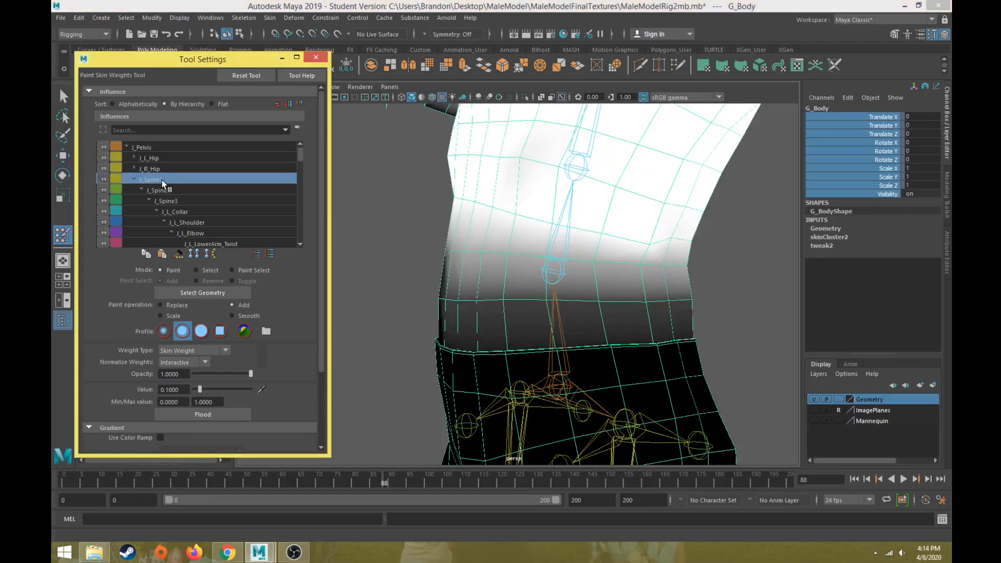
left_click(165, 148)
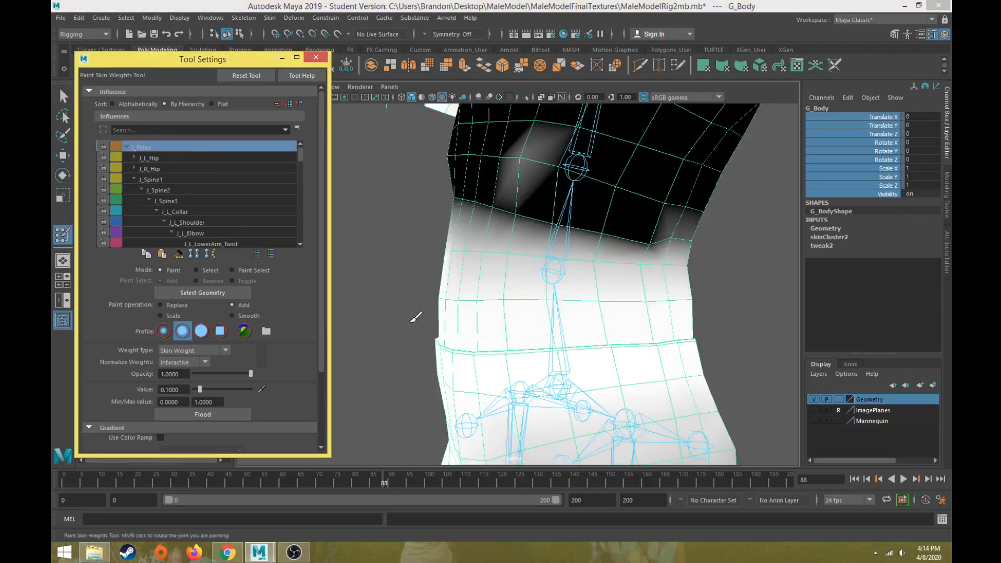
left_click(653, 232)
left_click_drag(655, 233, 652, 239)
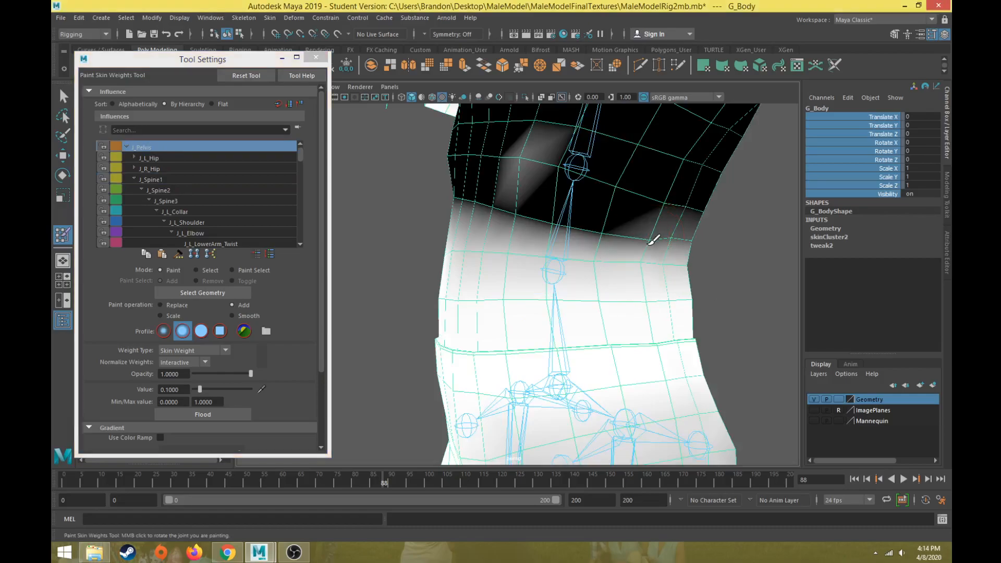
left_click_drag(355, 483, 223, 489)
- Paint J_Spine1 weight at value 1 over the upper torso and chest to clear stray J_Pelvis weight there
left_click(151, 180)
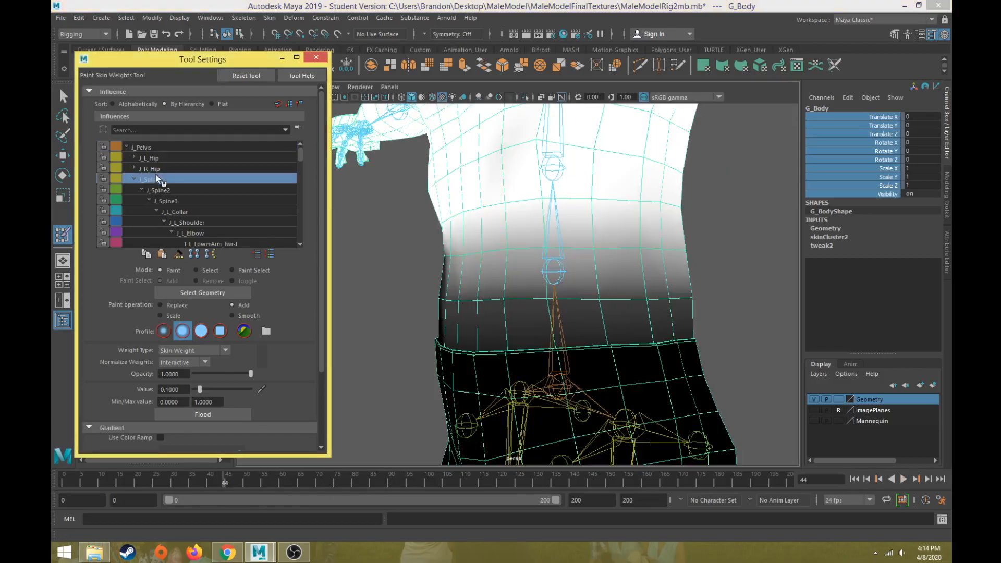
left_click_drag(199, 390, 281, 392)
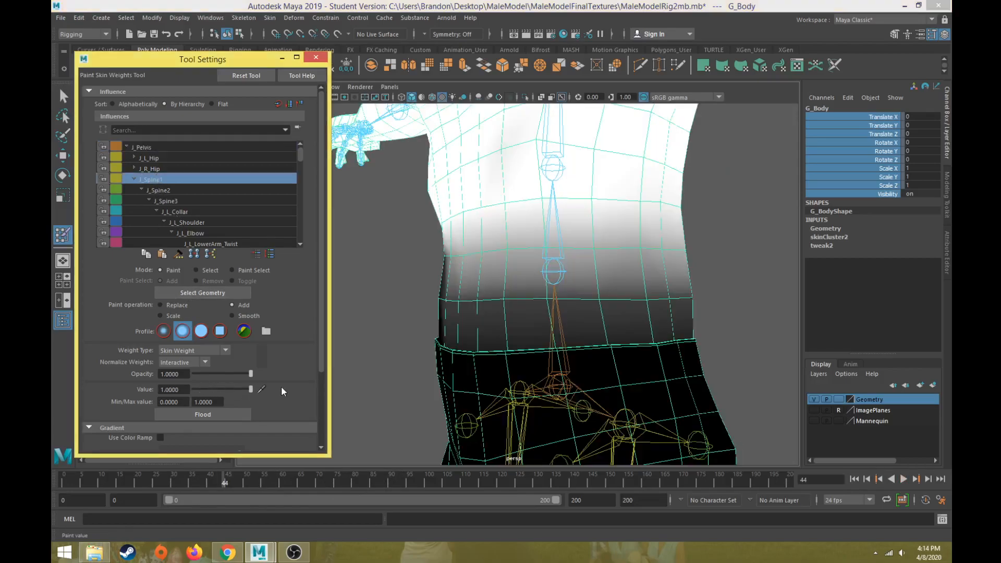
left_click(528, 147)
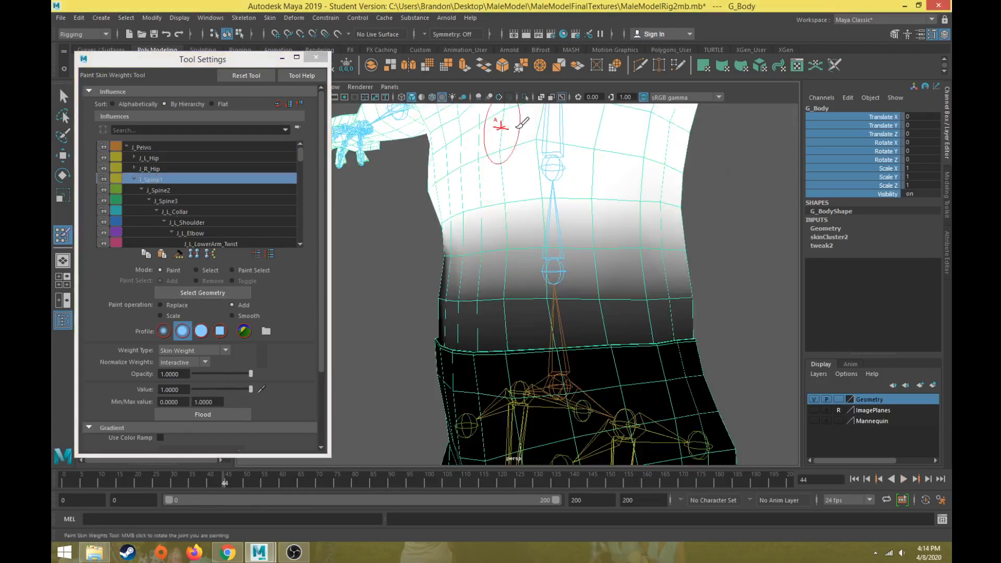
left_click(144, 147)
left_click_drag(365, 209, 450, 208, "alt")
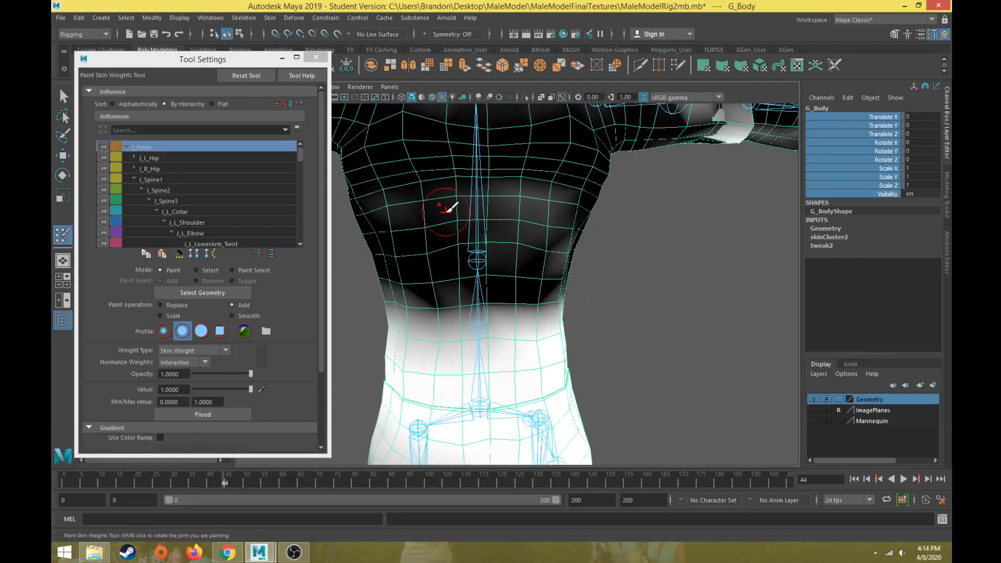
left_click(156, 179)
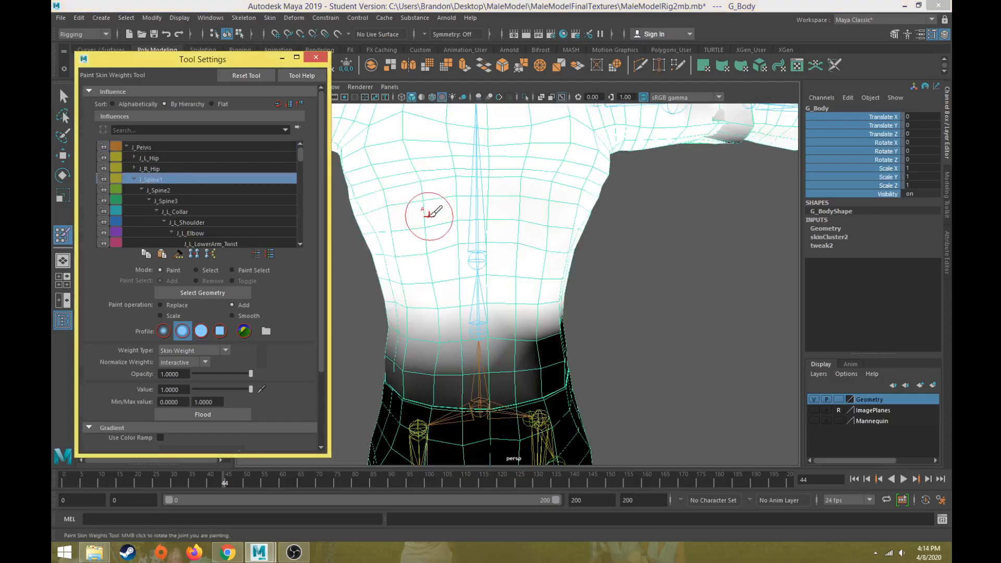
left_click(423, 204)
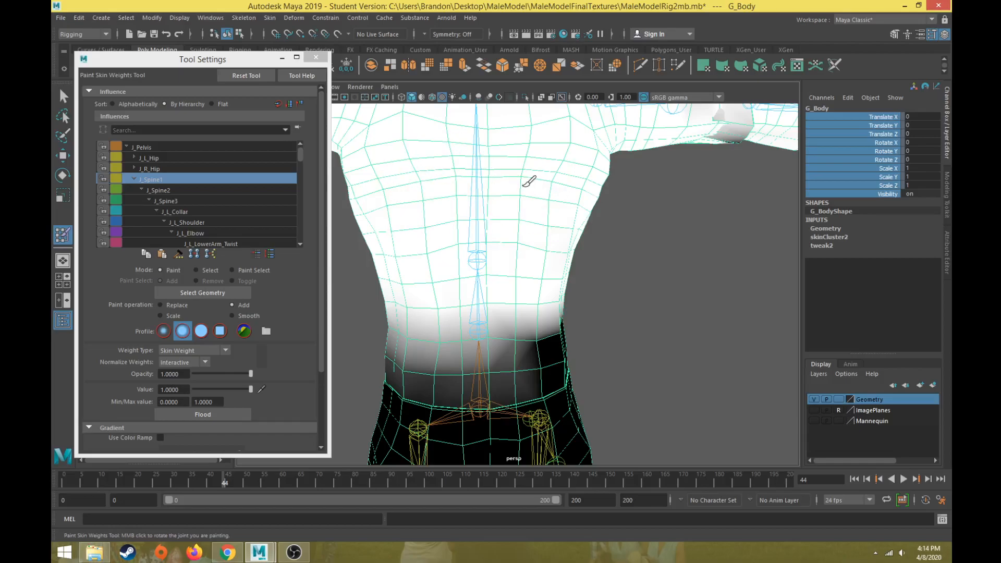
- Set the brush value to 0.05, undo the stray J_Pelvis stroke, and paint a soft J_Pelvis falloff around the torso just below the J_Spine2 joint
left_click(145, 147)
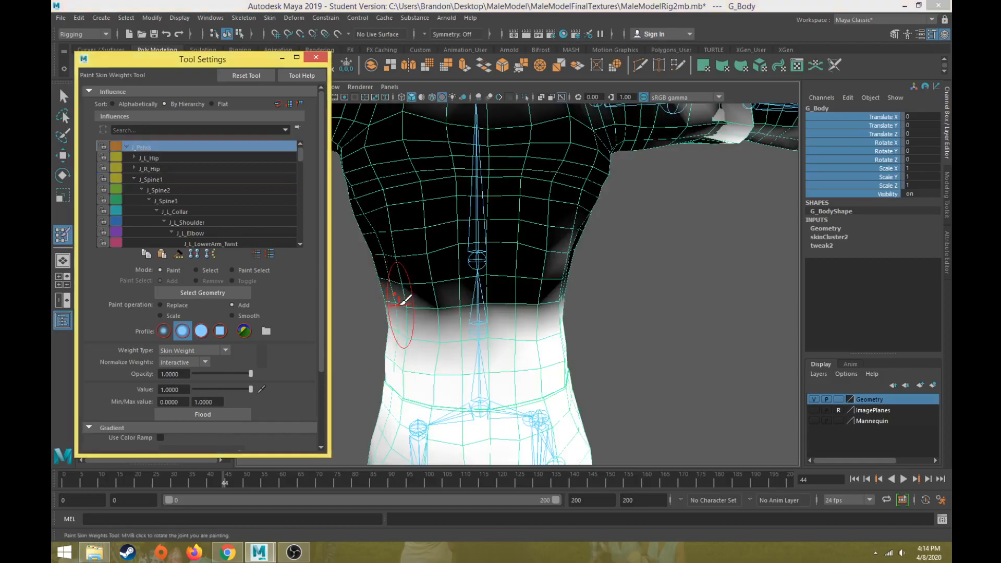
mouse_move(431, 228)
left_mouse_down("alt")
mouse_move(543, 199)
mouse_move(469, 226)
mouse_move(438, 223)
left_mouse_up("alt")
left_click(184, 389)
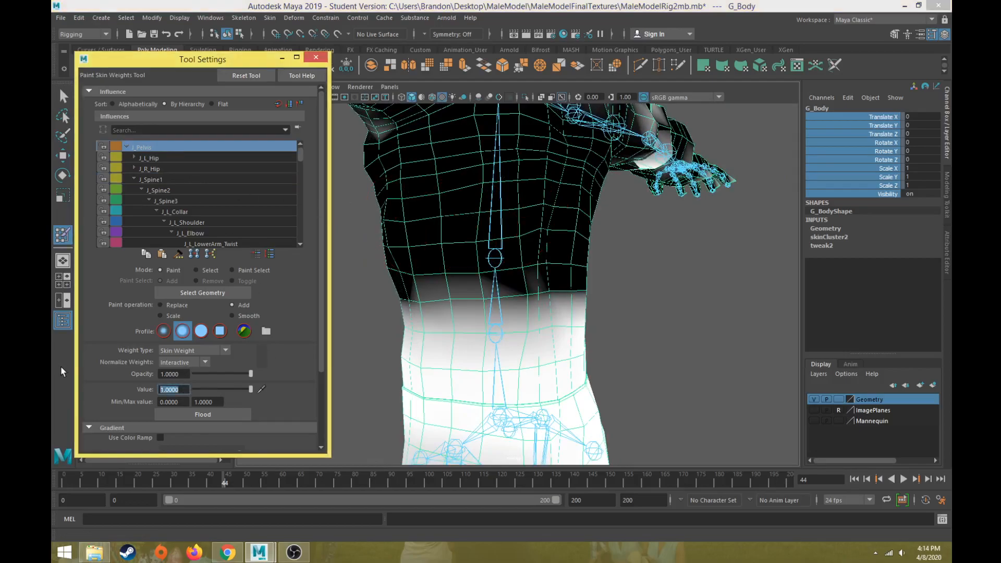
type("0.05")
key("Return")
mouse_move(514, 230)
left_mouse_down()
mouse_move(512, 239)
mouse_move(532, 234)
left_mouse_up()
key("ctrl+z")
scroll(531, 256, "up", 3)
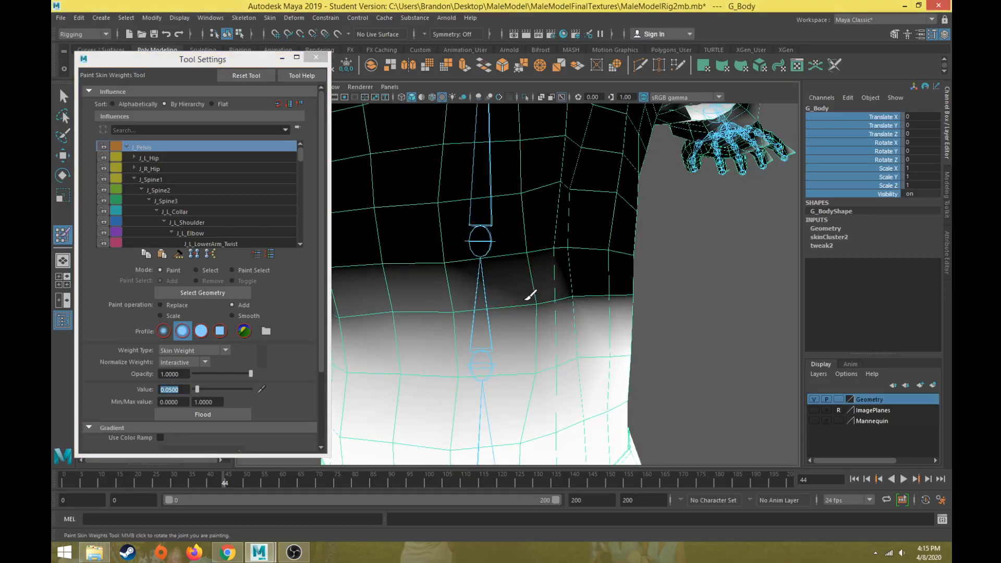
left_click_drag(543, 298, 451, 289, "alt")
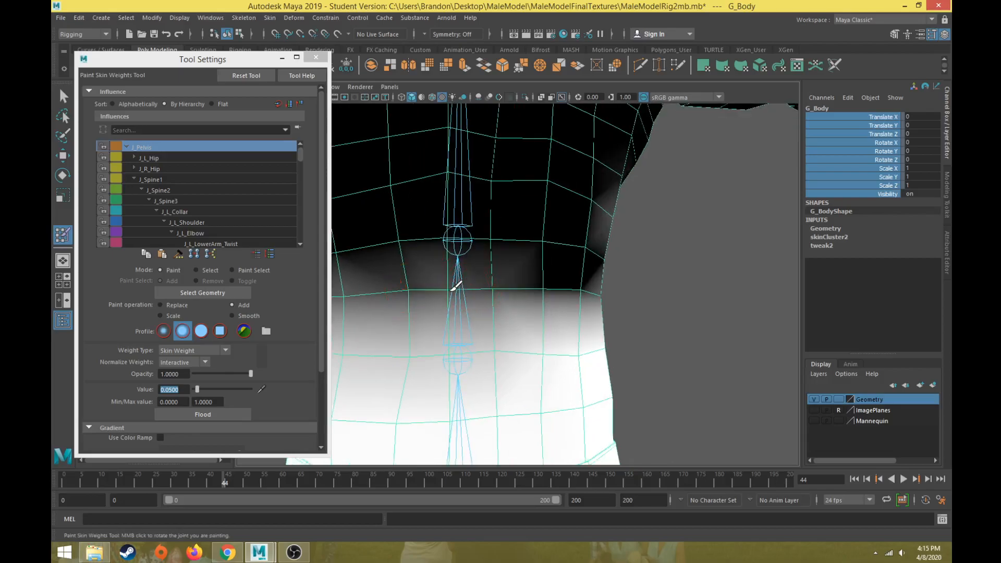
left_click_drag(397, 315, 542, 292, "alt")
left_click_drag(655, 234, 548, 243)
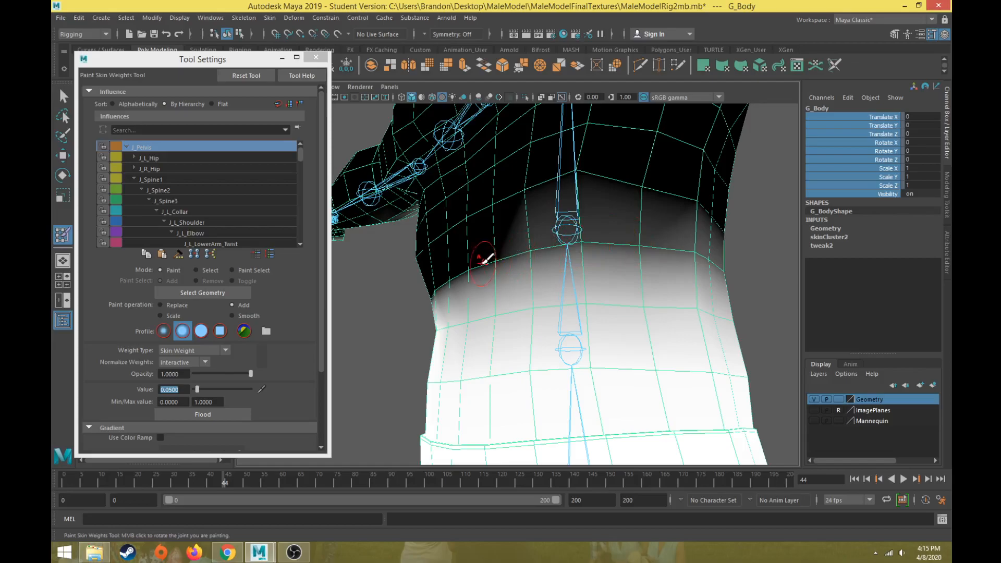
scroll(459, 292, "down", 3)
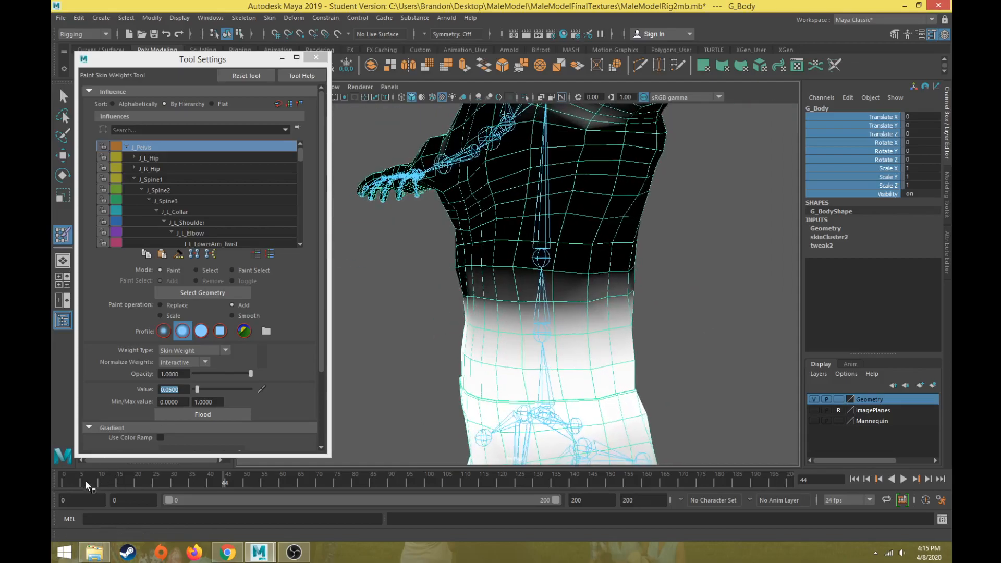
mouse_move(86, 481)
left_mouse_down()
mouse_move(402, 481)
mouse_move(107, 480)
mouse_move(71, 470)
left_mouse_up()
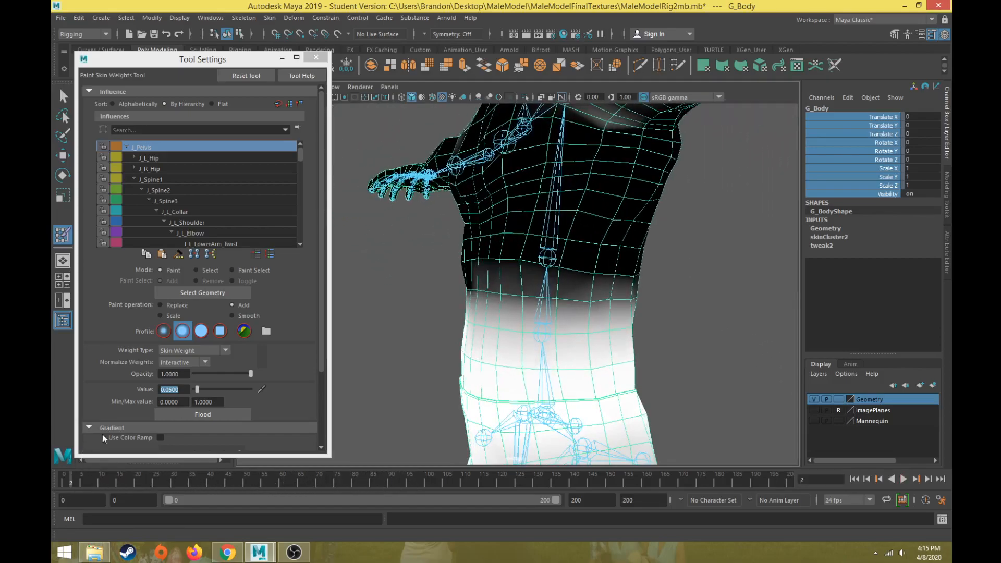
- Select the J_Spine1 joint, return to frame 0, and break the connections on all its keyed channels to remove its test animation
key("w")
key("f")
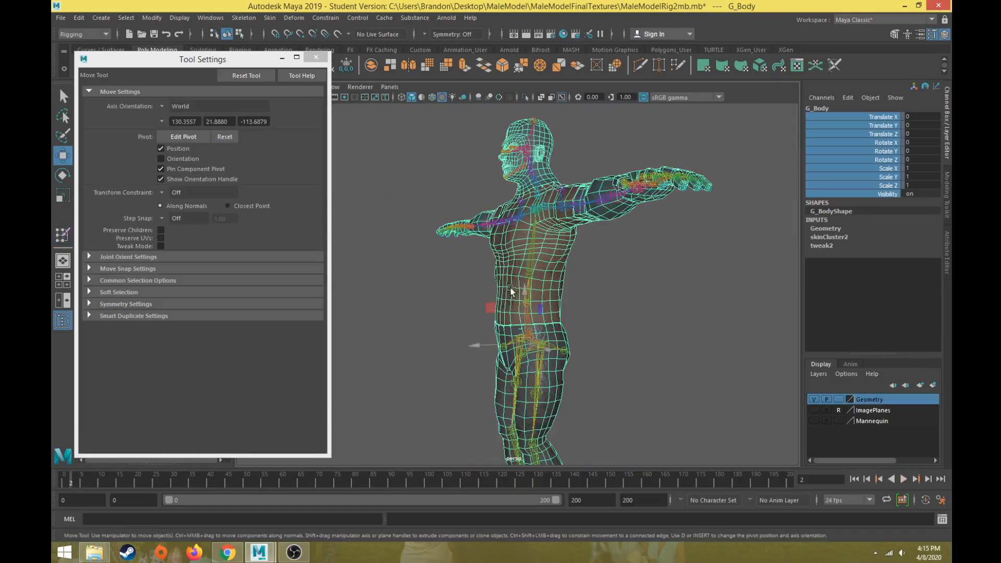
left_click(532, 302)
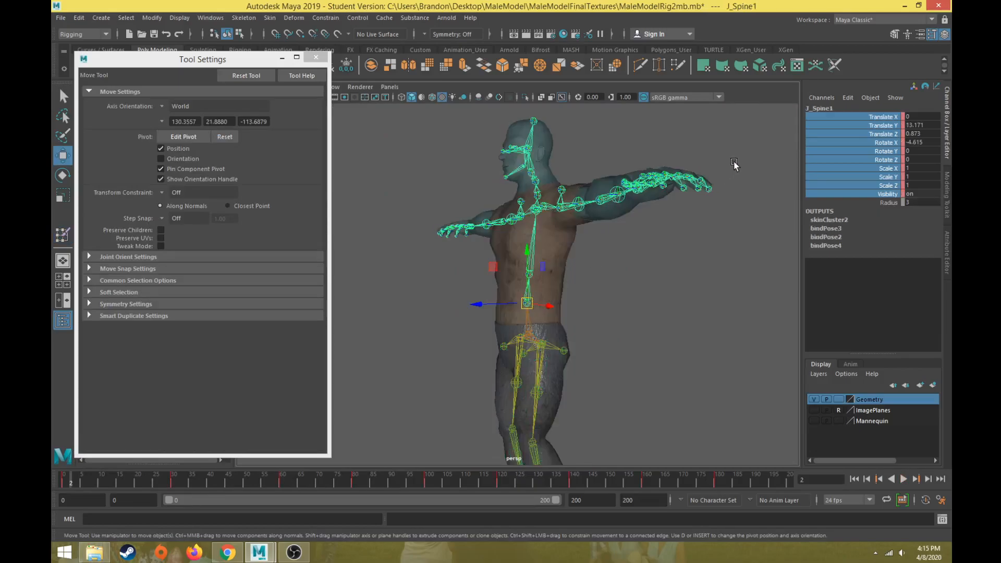
left_click_drag(157, 481, 52, 485)
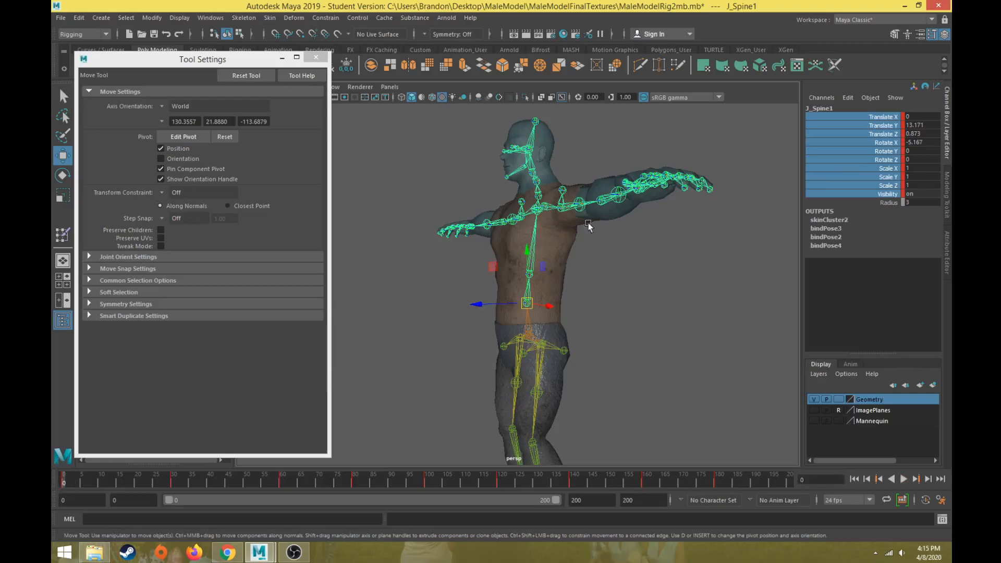
right_click(892, 136)
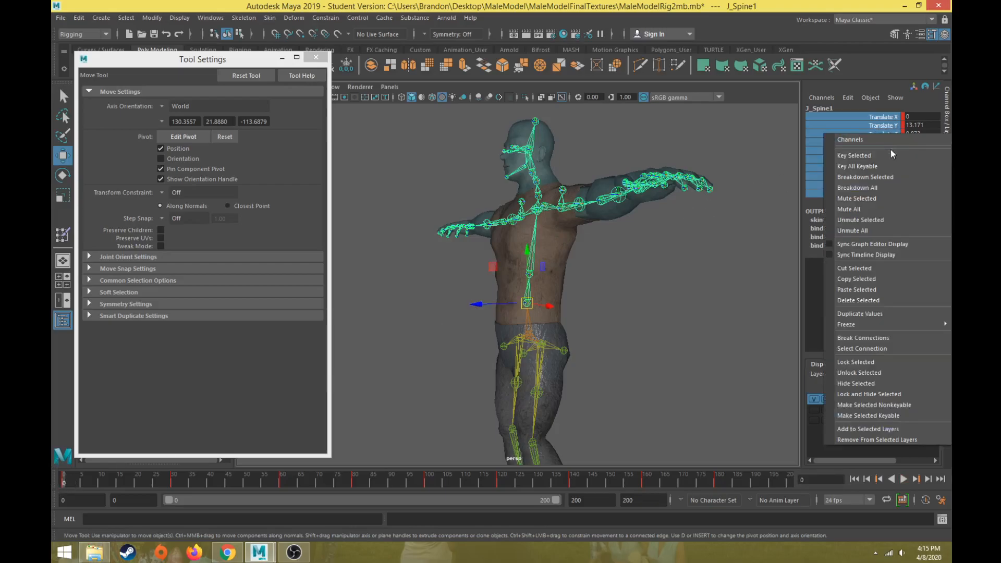
left_click(885, 338)
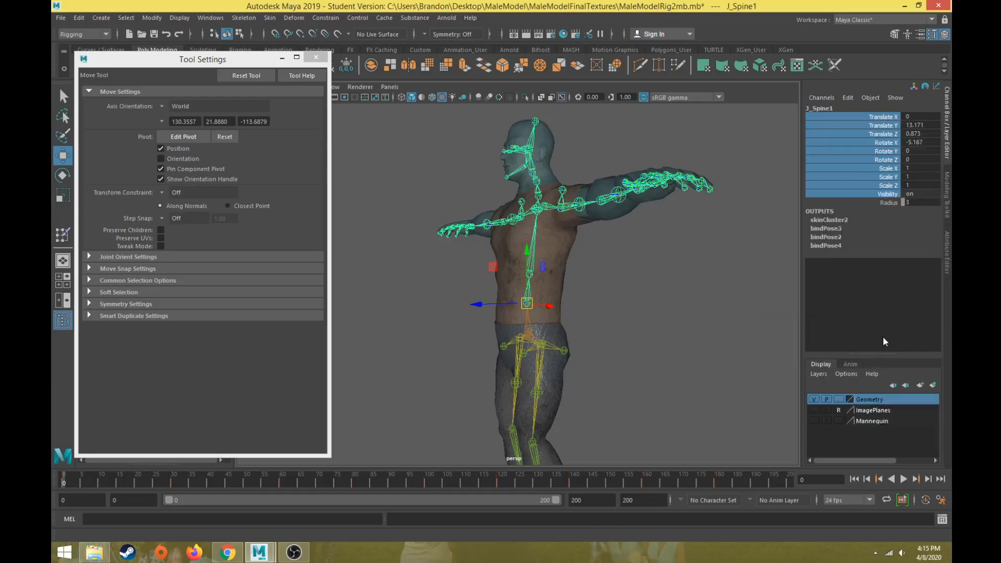
- Key J_Spine2 in its rest pose at frame 0, bent to one side at frame 20, and bent to the other side at frame 40
scroll(573, 274, "up", 2)
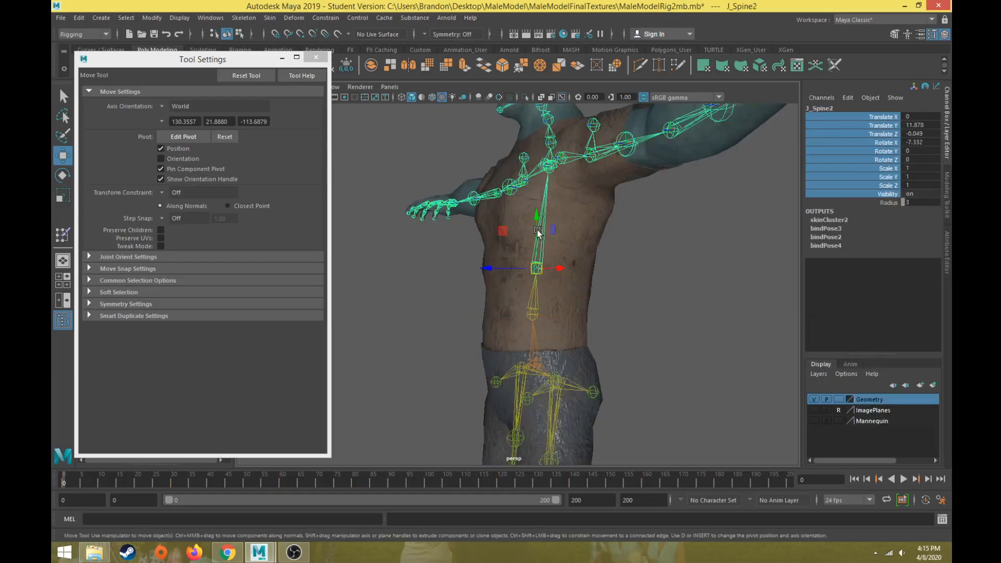
scroll(530, 311, "down", 2)
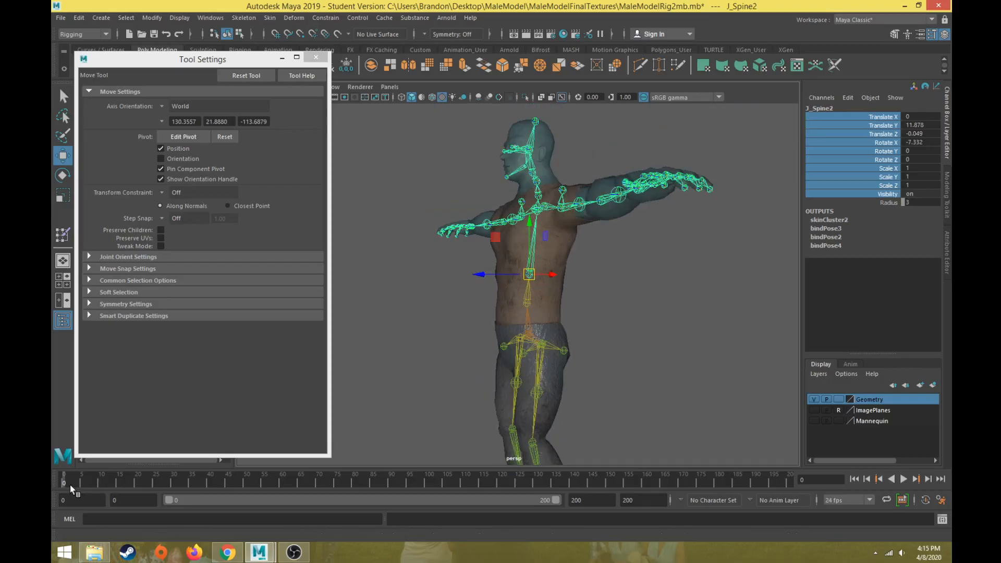
key("alt+v")
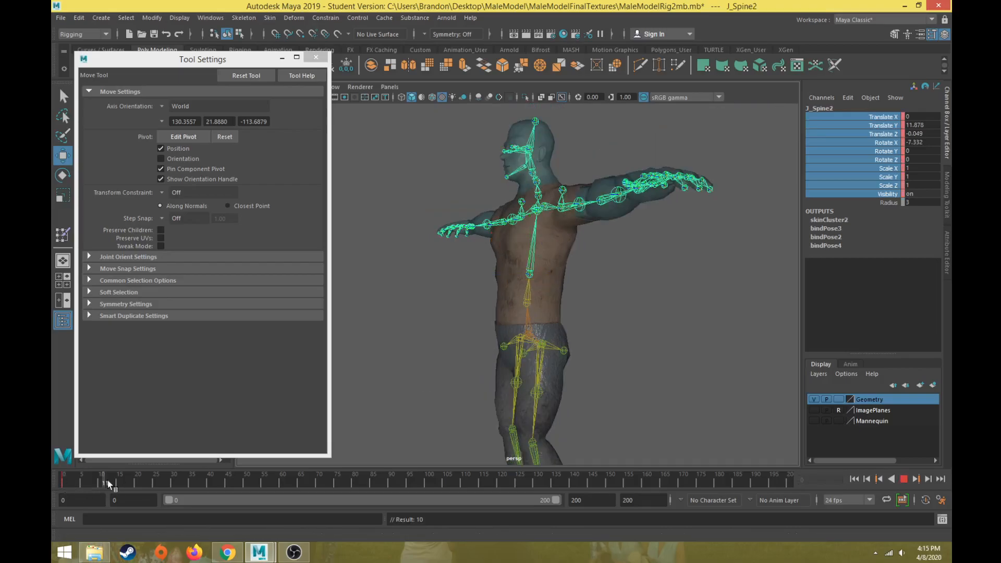
left_click(135, 482)
left_click_drag(468, 316, 552, 313, "alt")
key("e")
left_click_drag(570, 245, 581, 277)
key("s")
left_click(208, 485)
left_click_drag(510, 327, 585, 225)
key("s")
- Copy the J_Spine2 rest pose key from frame 0 and paste it at frame 60
left_click_drag(90, 482, 63, 481)
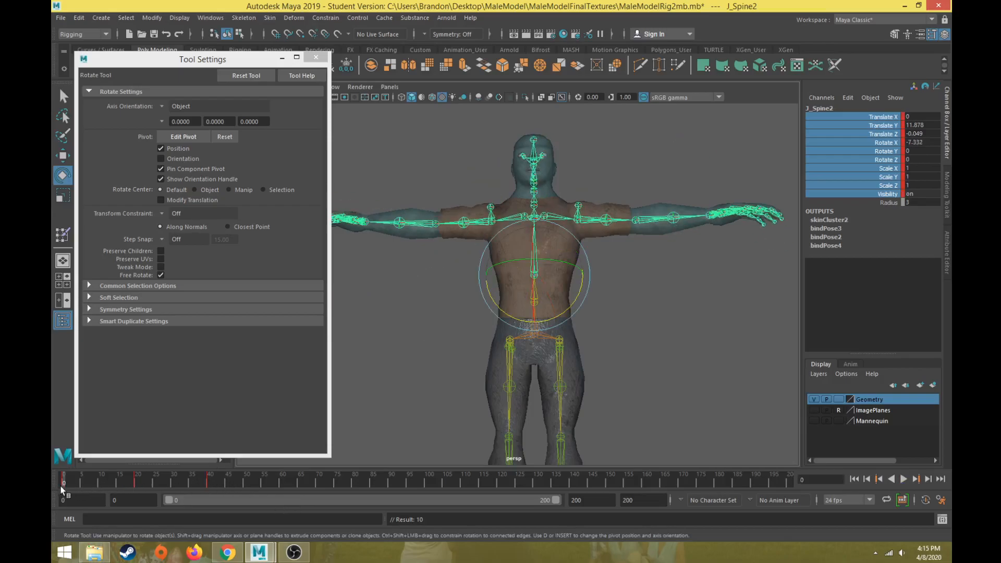
right_click(74, 483)
left_click(88, 314)
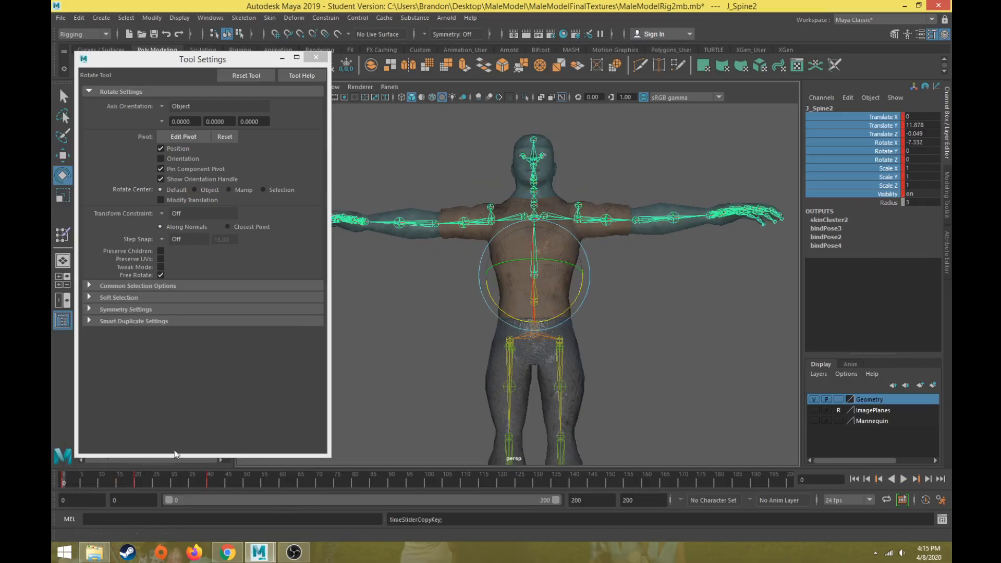
left_click(280, 481)
right_click(280, 480)
mouse_move(361, 319)
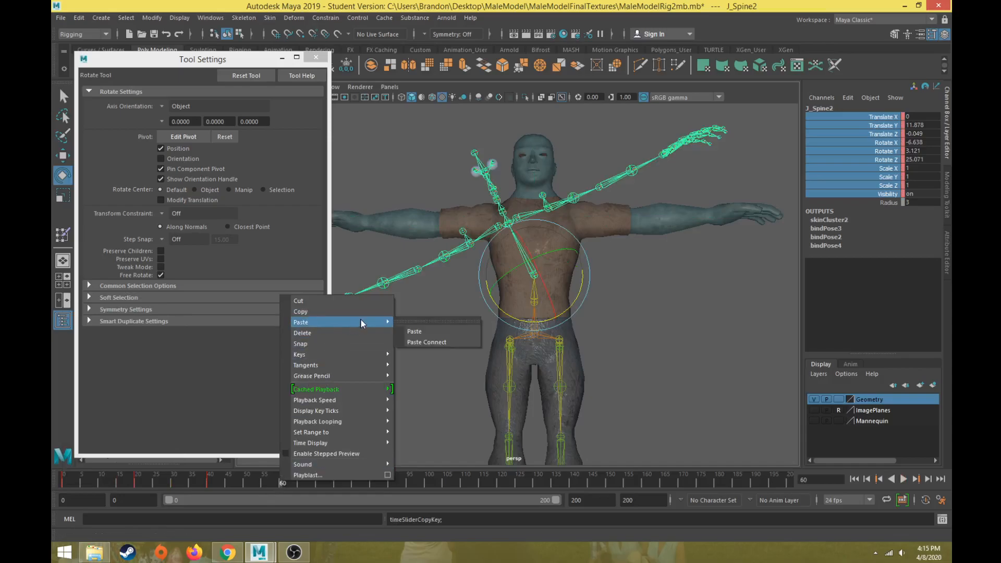
left_click(412, 330)
- Rotate and key J_Spine2 into two further test poses at frames 80 and 100, and go back to the start of the timeline
key("alt+v")
left_click_drag(564, 318, 472, 328, "alt")
left_click_drag(480, 252, 400, 446)
left_click_drag(412, 483, 425, 484)
left_click_drag(539, 235, 537, 304)
left_click_drag(81, 487, 63, 485)
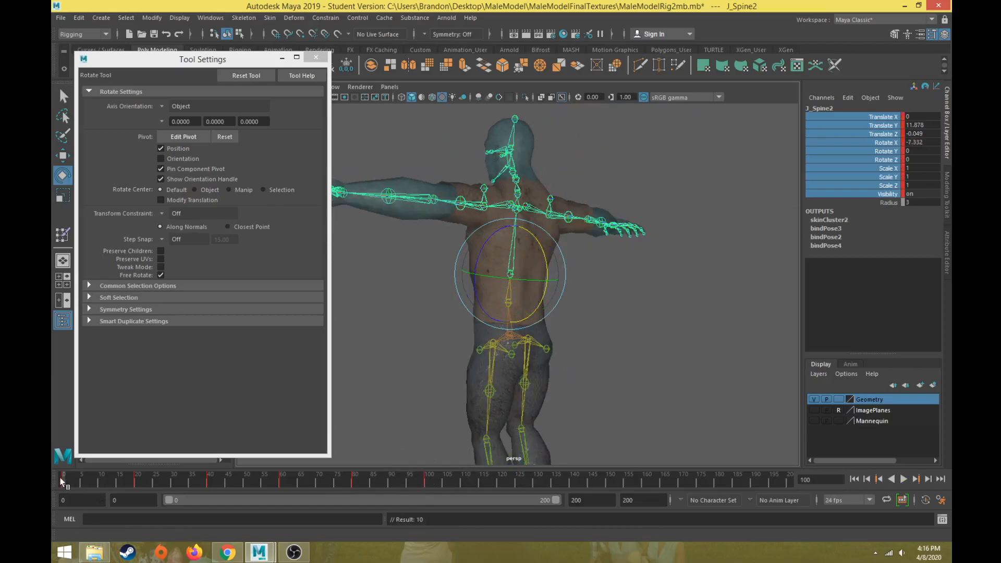
- Copy the J_Spine2 rest pose key from frame 0 and paste it at frame 120
right_click(63, 485)
left_click(96, 307)
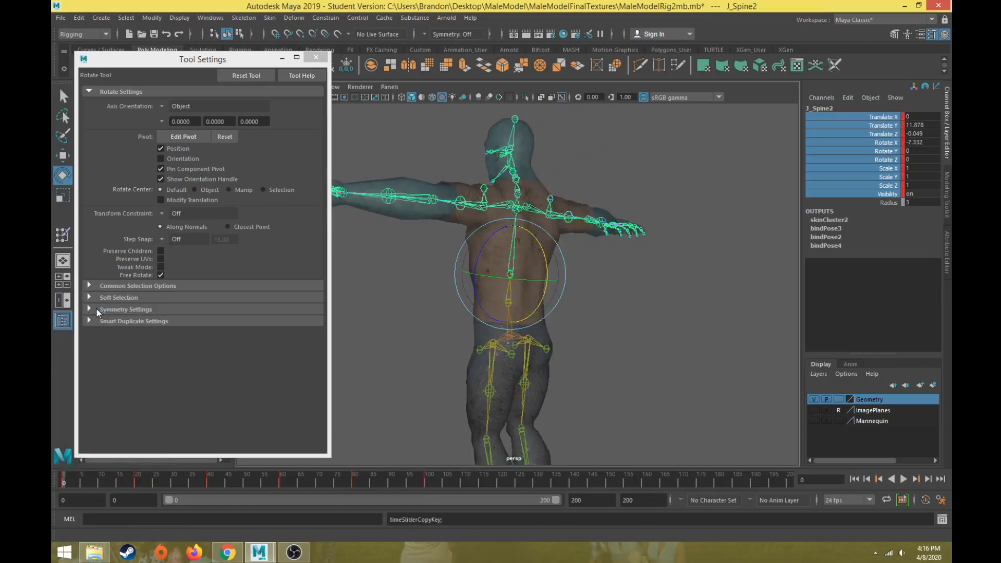
left_click(499, 482)
right_click(499, 482)
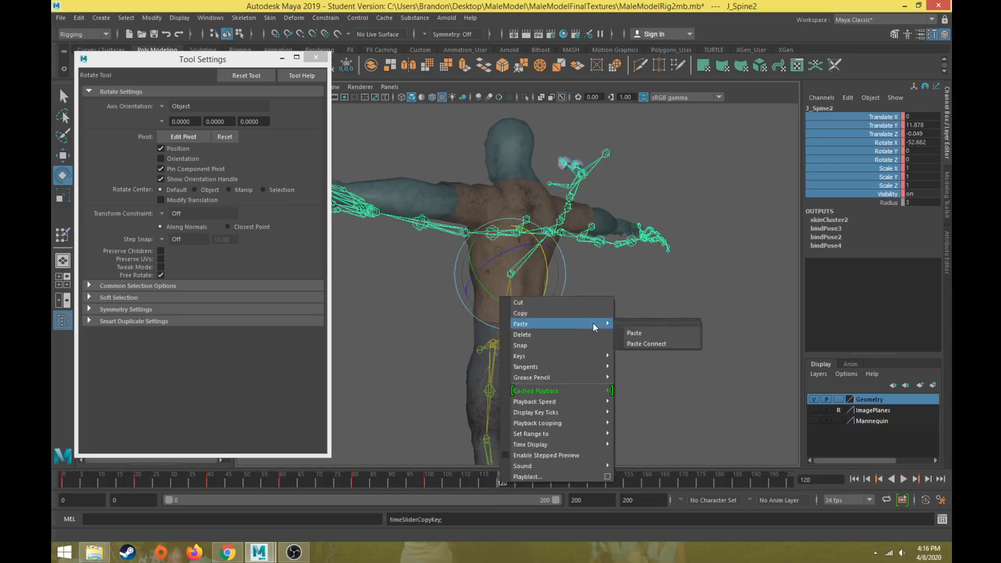
left_click(621, 329)
- Key J_Spine2 twisted one way at frame 140 and the opposite way at frame 160, and return to frame 0
left_click(574, 479)
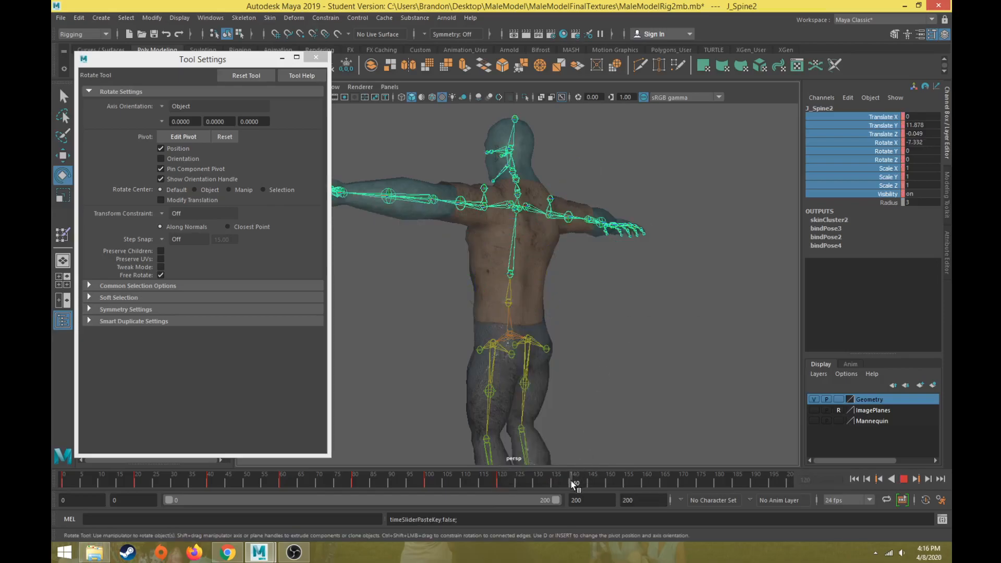
left_click_drag(513, 288, 553, 287)
key("alt+v")
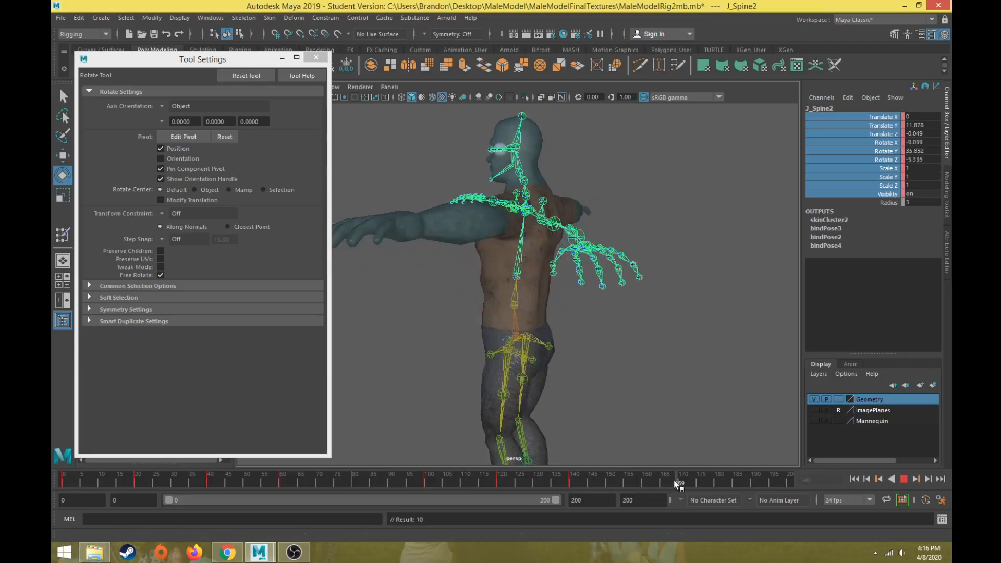
left_click(643, 487)
left_click_drag(572, 313, 464, 305)
right_click_drag(467, 306, 430, 401, "alt")
left_click_drag(430, 401, 596, 420, "alt")
left_click_drag(639, 481, 51, 463)
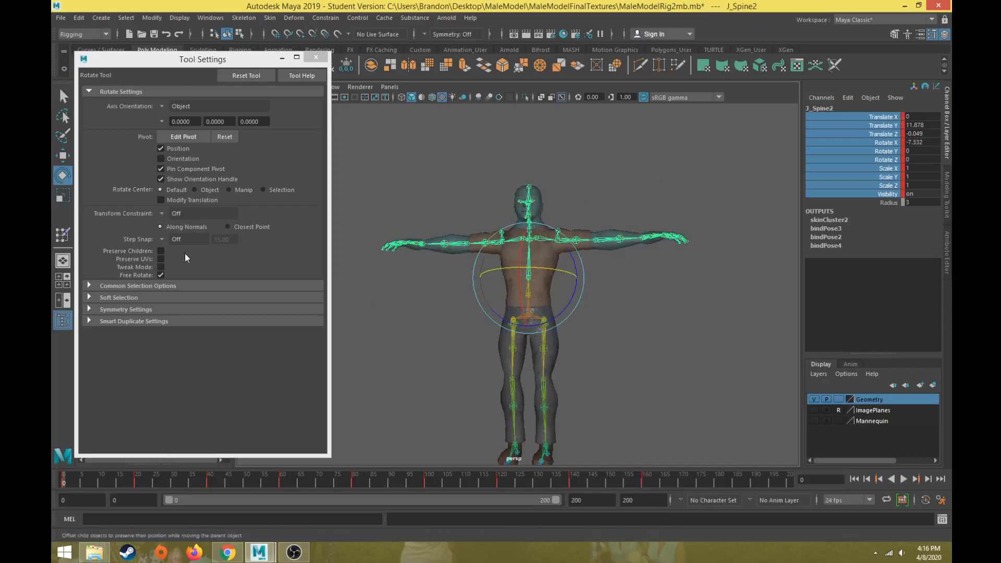
- Select the body mesh, activate Paint Skin Weights, collapse both hip branches, and choose J_Spine2 as the influence to paint
key("q")
left_click(512, 254)
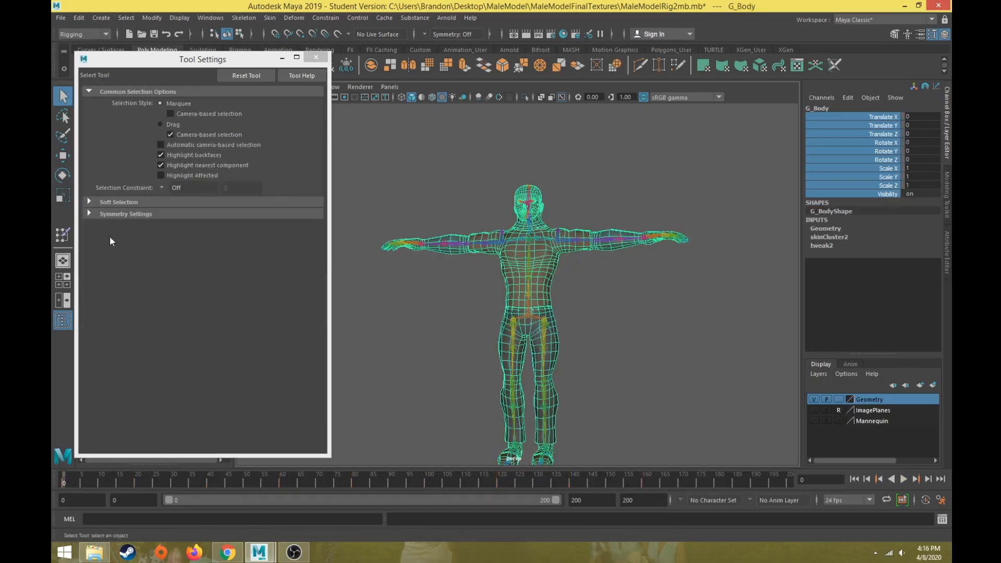
left_click(63, 234)
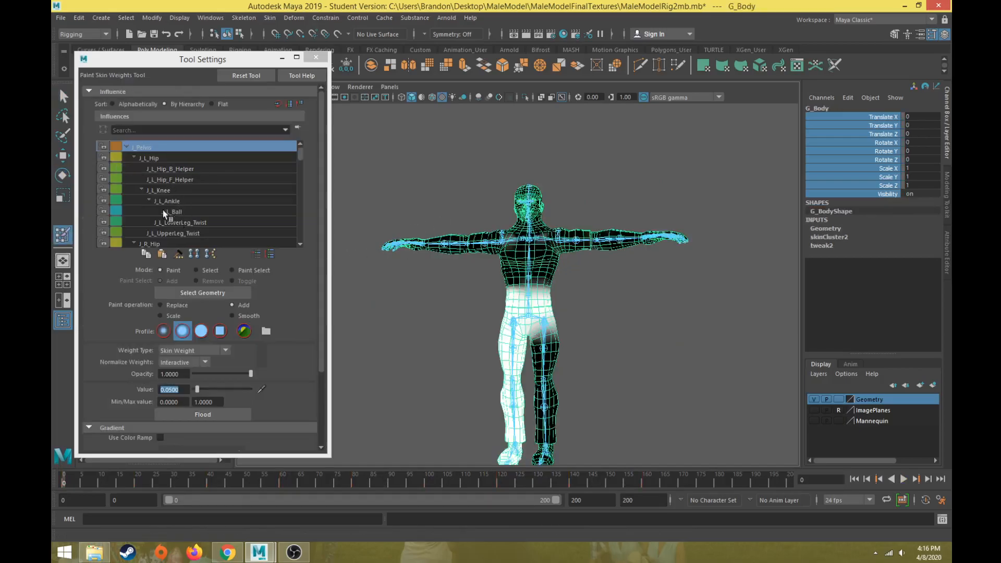
left_click(134, 156)
left_click(134, 169)
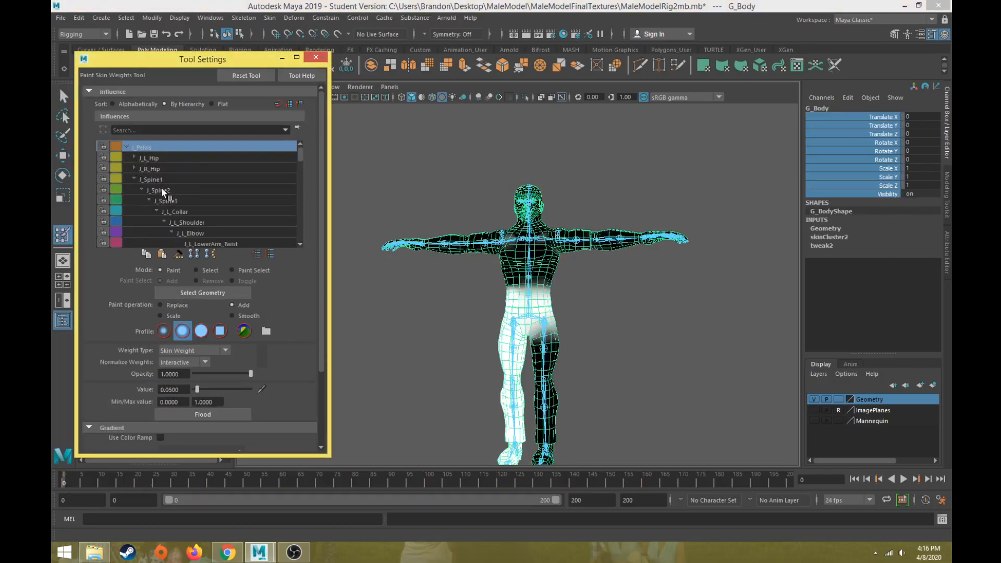
left_click(171, 190)
scroll(416, 284, "up", 5)
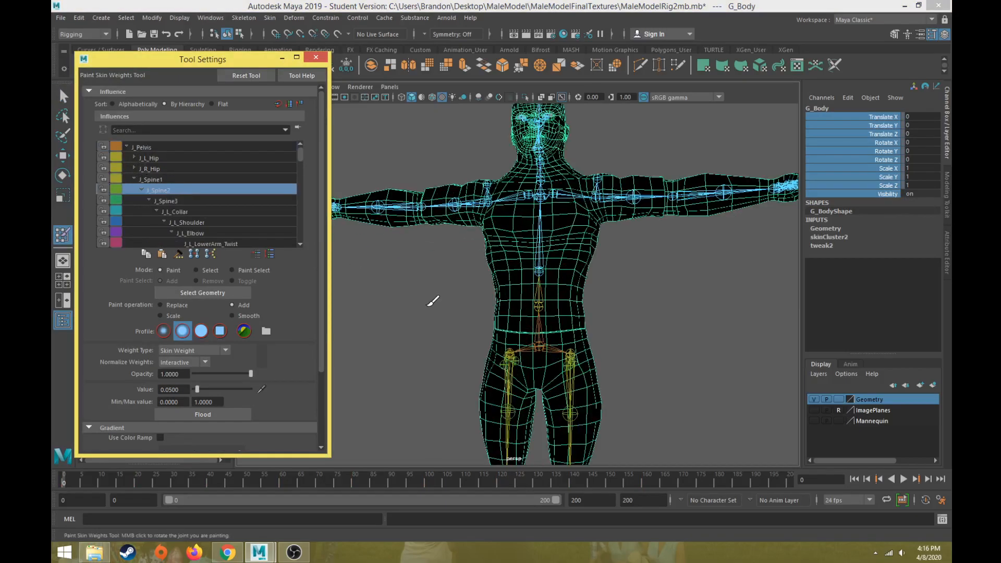
left_click(168, 180)
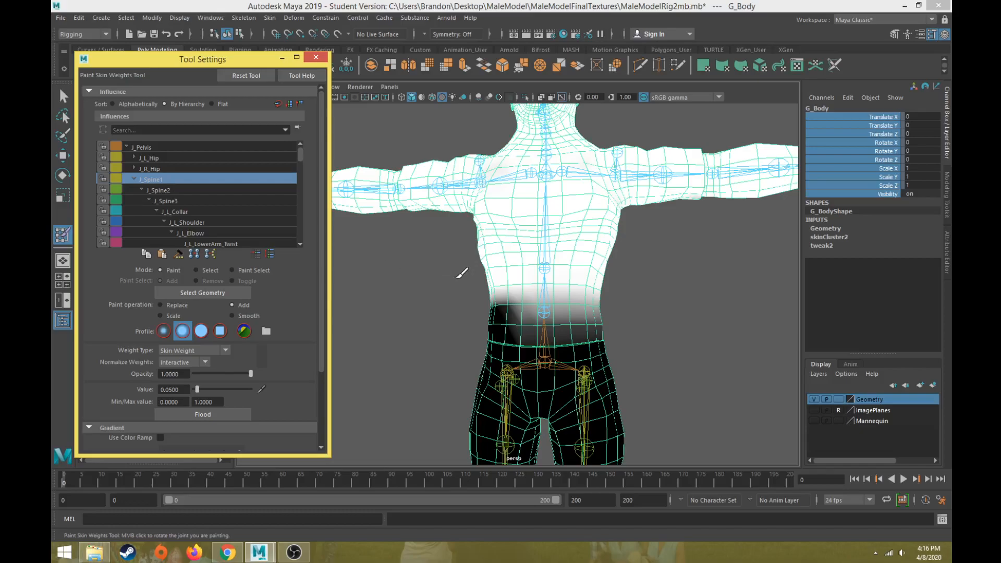
left_click(163, 191)
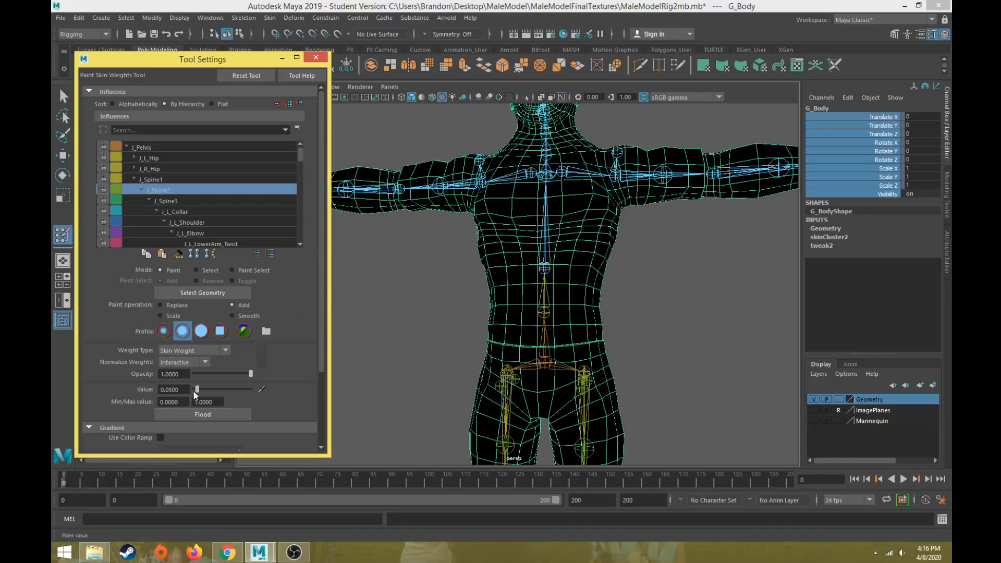
- Paint J_Spine2 weight with Add at value 1 over the upper torso, shoulders and arms, front and back
mouse_move(564, 215)
left_mouse_down()
mouse_move(579, 210)
mouse_move(584, 224)
mouse_move(524, 159)
mouse_move(542, 112)
mouse_move(474, 178)
mouse_move(500, 152)
mouse_move(453, 167)
left_mouse_up()
mouse_move(553, 180)
left_mouse_down()
mouse_move(458, 197)
mouse_move(532, 213)
mouse_move(487, 209)
mouse_move(472, 219)
left_mouse_up()
mouse_move(597, 186)
left_mouse_down("alt")
mouse_move(584, 187)
mouse_move(666, 206)
mouse_move(730, 162)
mouse_move(663, 144)
left_mouse_up("alt")
middle_click_drag(693, 183, 600, 196, "alt")
mouse_move(605, 188)
left_mouse_down()
mouse_move(724, 130)
mouse_move(706, 187)
mouse_move(628, 177)
mouse_move(436, 248)
mouse_move(411, 195)
left_mouse_up()
mouse_move(523, 233)
left_mouse_down()
mouse_move(600, 220)
mouse_move(530, 151)
mouse_move(568, 118)
mouse_move(538, 124)
left_mouse_up()
left_click_drag(565, 228, 647, 201)
scroll(571, 238, "up", 3)
left_click_drag(571, 237, 543, 235, "alt")
middle_click_drag(543, 235, 561, 245, "alt")
mouse_move(663, 221)
left_mouse_down()
mouse_move(514, 230)
mouse_move(617, 253)
mouse_move(688, 237)
mouse_move(586, 196)
left_mouse_up()
right_click_drag(585, 197, 532, 261, "alt")
left_click_drag(531, 264, 614, 301, "alt")
mouse_move(483, 279)
left_mouse_down()
mouse_move(396, 282)
mouse_move(438, 289)
mouse_move(436, 334)
mouse_move(477, 278)
left_mouse_up()
left_click_drag(553, 304, 469, 286, "alt")
right_click_drag(470, 287, 508, 454, "alt")
middle_click_drag(508, 454, 504, 386, "alt")
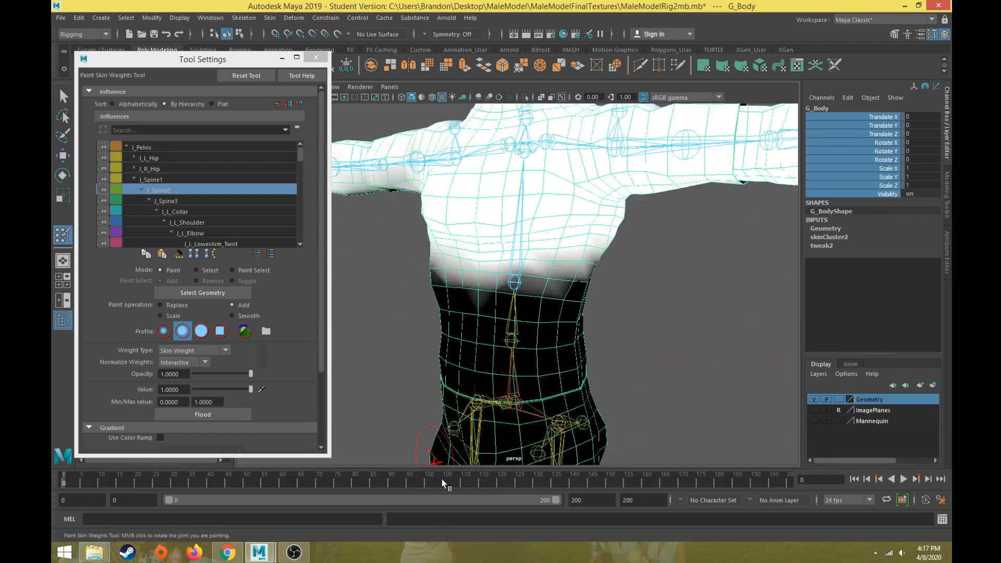
- Check the animated bend, set the paint value to 0.1, and soften J_Spine2's weight border along the lower ribs at frame 0
key("alt+v")
right_click_drag(433, 305, 464, 313, "alt")
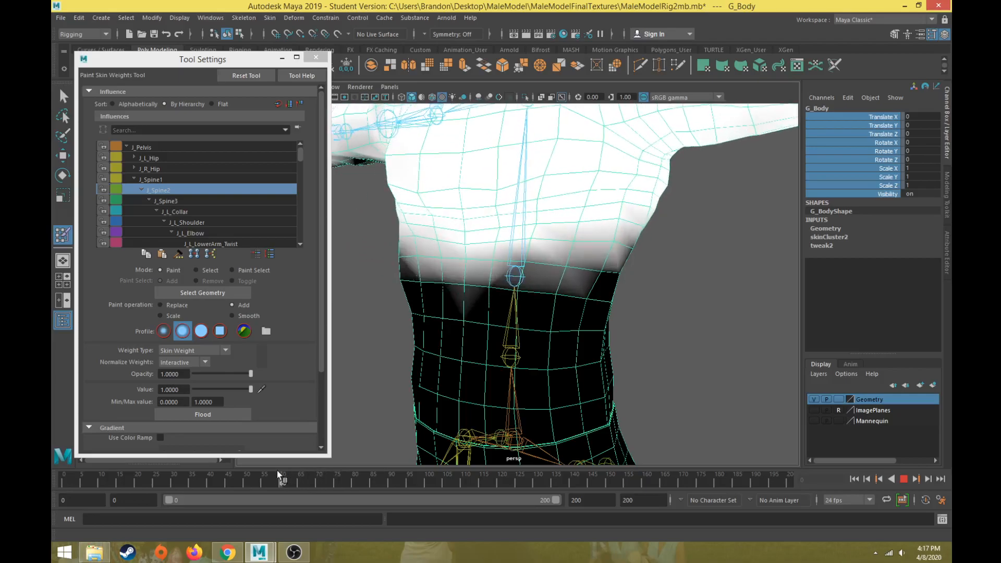
left_click_drag(306, 468, 196, 459)
left_click(182, 389)
type(".1")
key("Return")
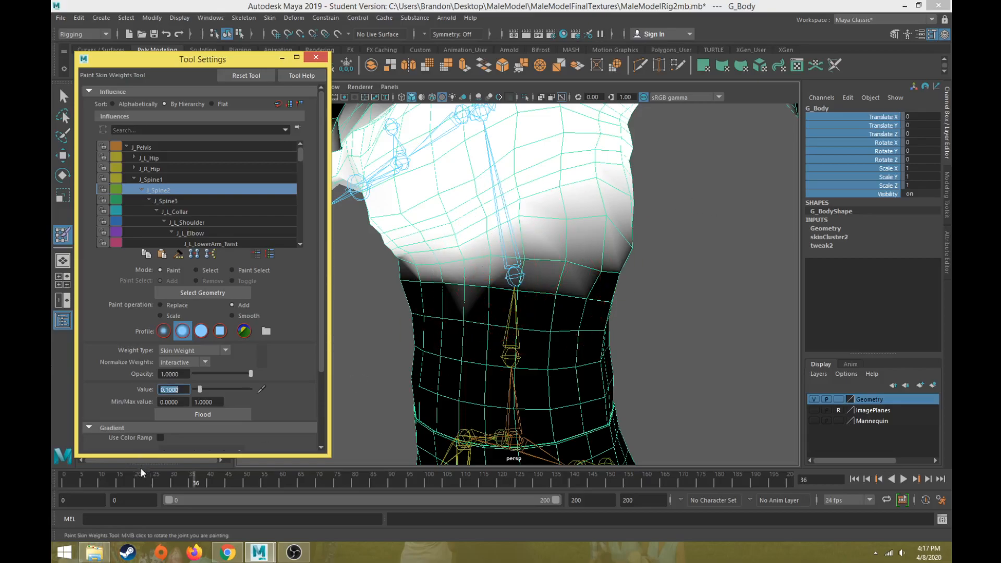
left_click_drag(139, 467, 63, 467)
left_click_drag(593, 231, 568, 248)
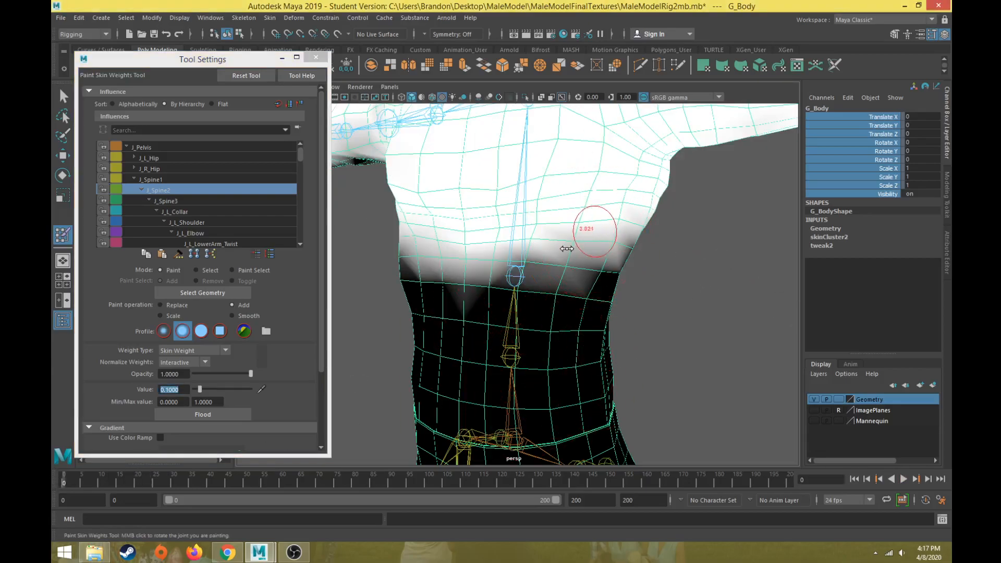
scroll(503, 297, "up", 3)
mouse_move(503, 297)
left_mouse_down("alt")
mouse_move(479, 294)
mouse_move(511, 294)
mouse_move(512, 308)
mouse_move(577, 309)
mouse_move(599, 297)
mouse_move(604, 263)
mouse_move(583, 315)
mouse_move(540, 336)
mouse_move(576, 328)
mouse_move(631, 263)
mouse_move(561, 278)
mouse_move(420, 183)
mouse_move(499, 187)
left_mouse_up("alt")
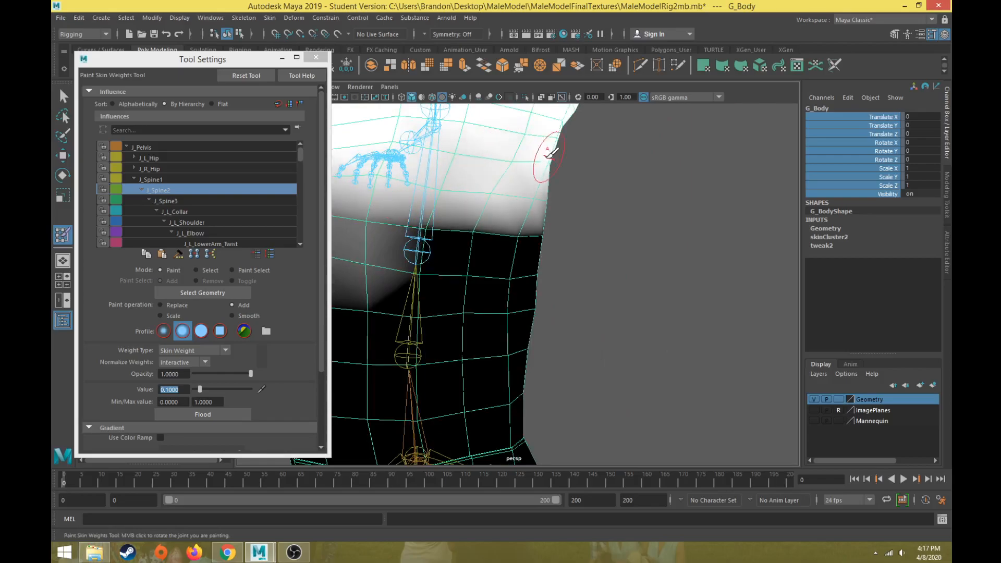
- With the torso bent at frame 96, add J_Spine2 weight around the lower ribs to smooth the deformation
middle_click_drag(370, 154, 544, 211, "alt")
mouse_move(240, 483)
left_mouse_down()
mouse_move(224, 483)
mouse_move(334, 486)
mouse_move(125, 482)
mouse_move(439, 483)
mouse_move(412, 480)
left_mouse_up()
left_click_drag(420, 364, 514, 386, "alt")
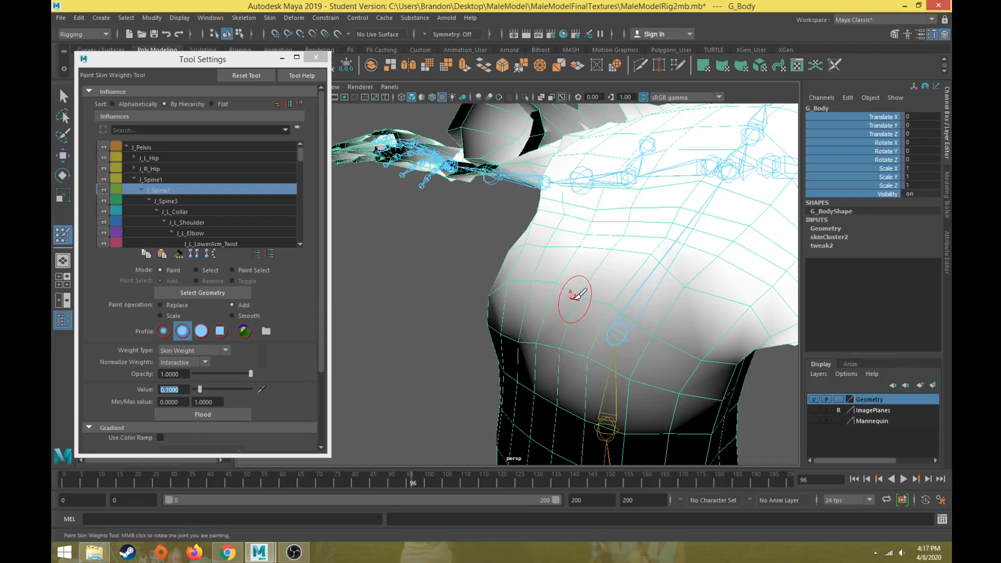
left_click_drag(525, 331, 491, 322, "alt")
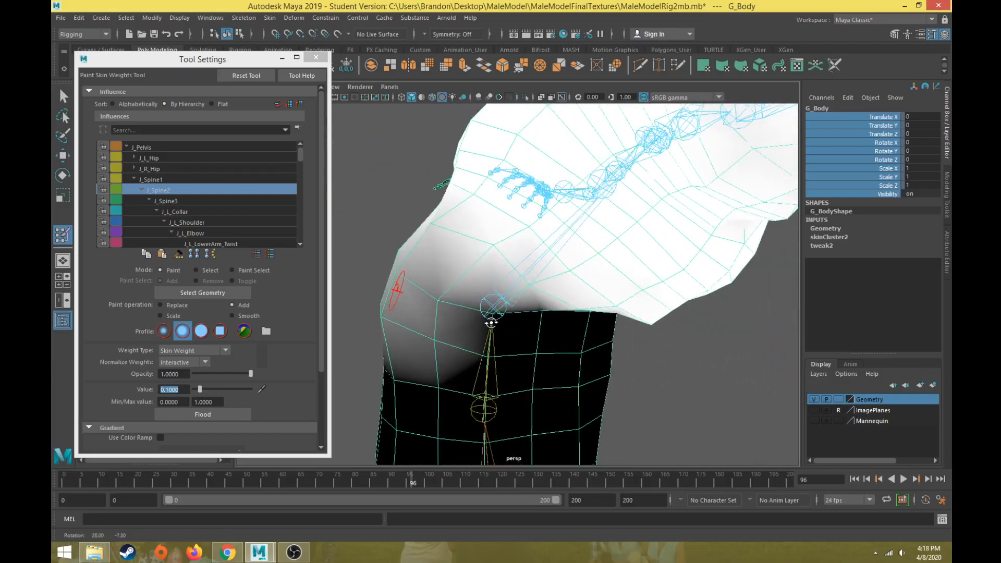
middle_click_drag(492, 323, 467, 323, "alt")
- At frame 71, blend J_Spine2's weights around the joint and the side of the waist
left_click_drag(365, 478, 321, 479)
left_click(472, 305)
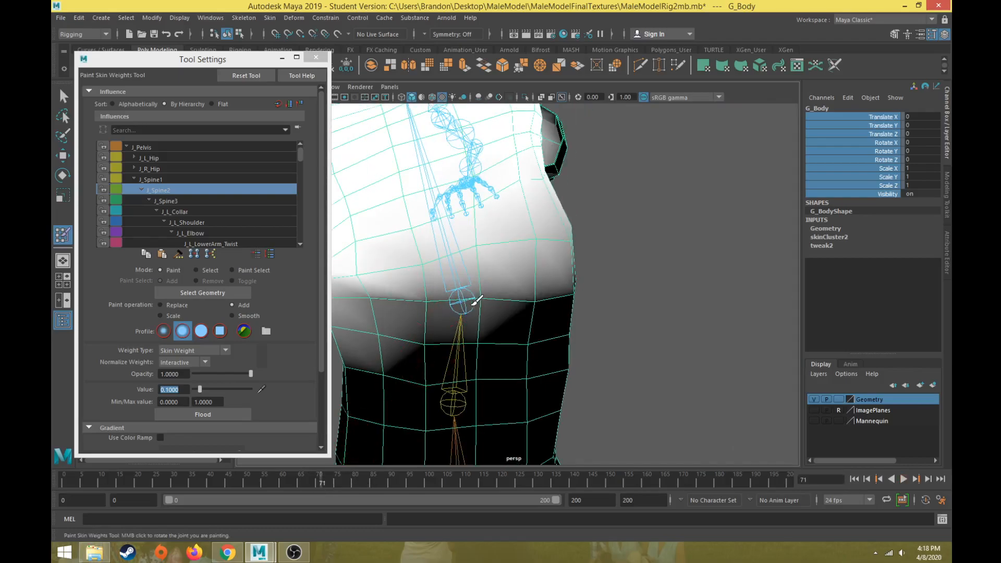
left_click(528, 295)
left_click_drag(574, 271, 579, 244, "alt")
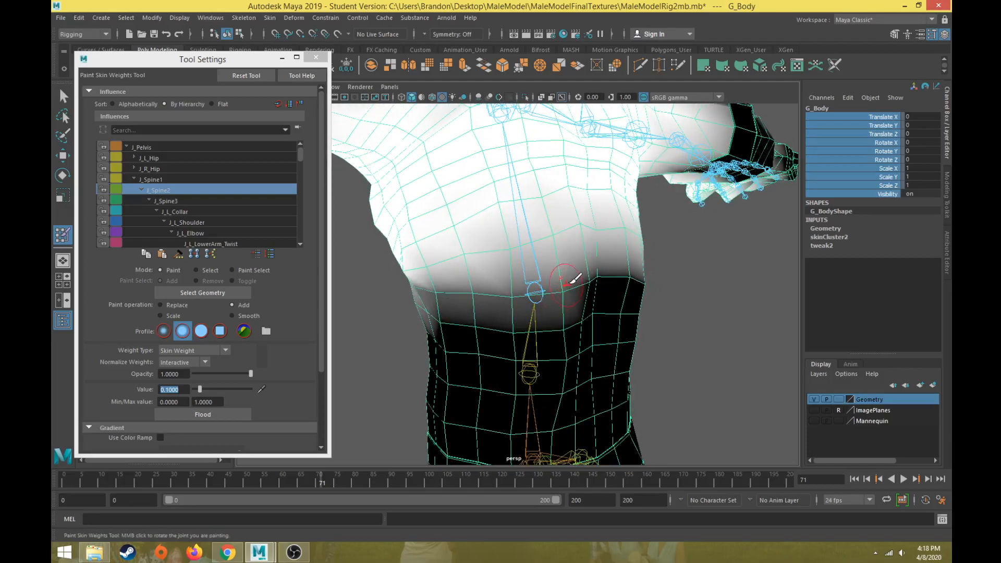
mouse_move(545, 333)
left_mouse_down("alt")
mouse_move(508, 327)
mouse_move(562, 322)
left_mouse_up("alt")
- Scrub through the J_Spine2 test poses and examine the torso deformation from several angles
mouse_move(312, 483)
left_mouse_down()
mouse_move(199, 486)
mouse_move(467, 492)
mouse_move(467, 484)
mouse_move(521, 477)
mouse_move(456, 483)
mouse_move(503, 478)
mouse_move(476, 482)
left_mouse_up()
mouse_move(511, 305)
left_mouse_down("alt")
mouse_move(595, 313)
mouse_move(479, 386)
left_mouse_up("alt")
left_click_drag(465, 475, 72, 488)
left_click_drag(101, 488, 362, 512)
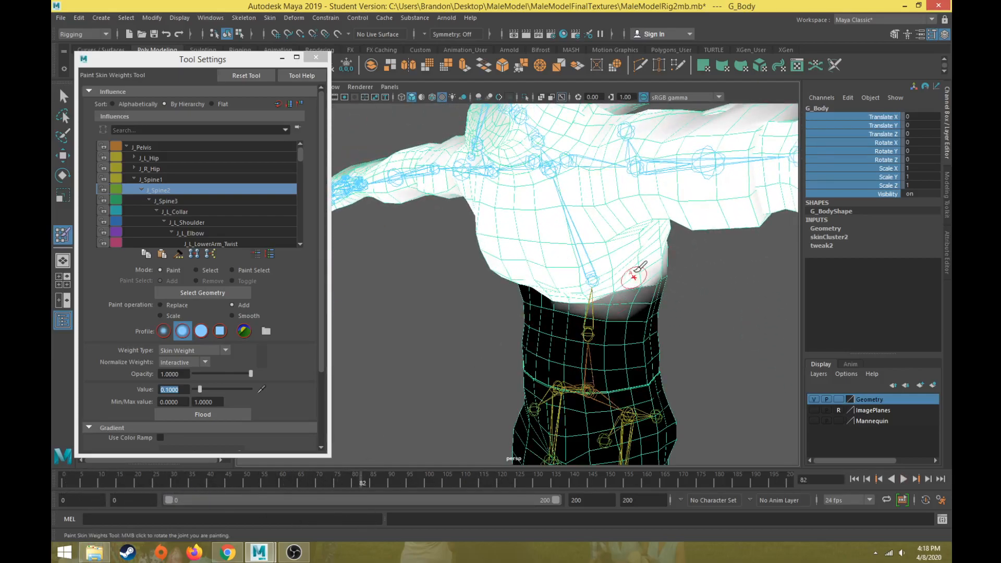
left_click_drag(593, 284, 510, 307, "alt")
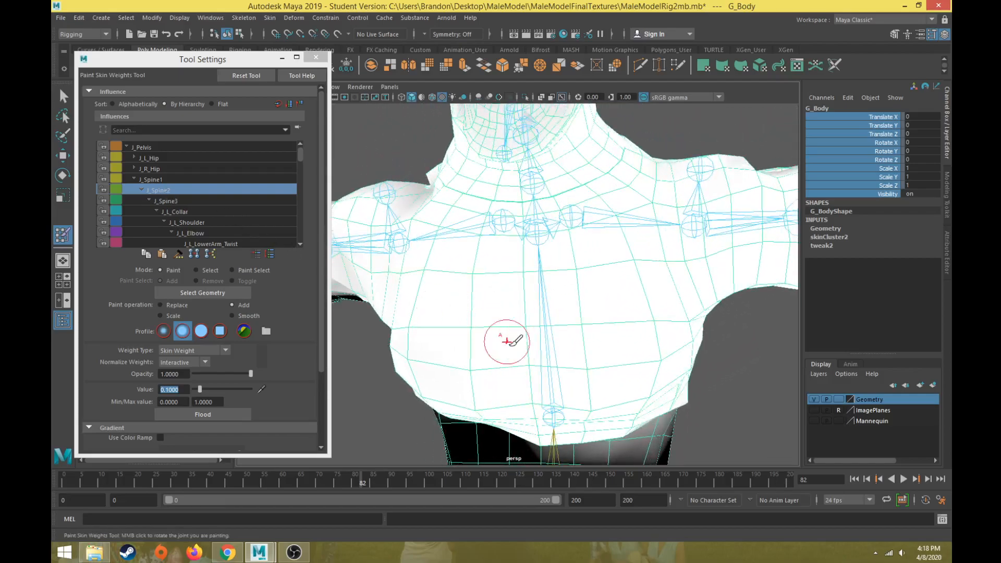
scroll(503, 333, "down", 2)
- Select the J_Spine2 joint, return to frame 0, and break the connections on all its keyed channels
key("w")
left_click(549, 367)
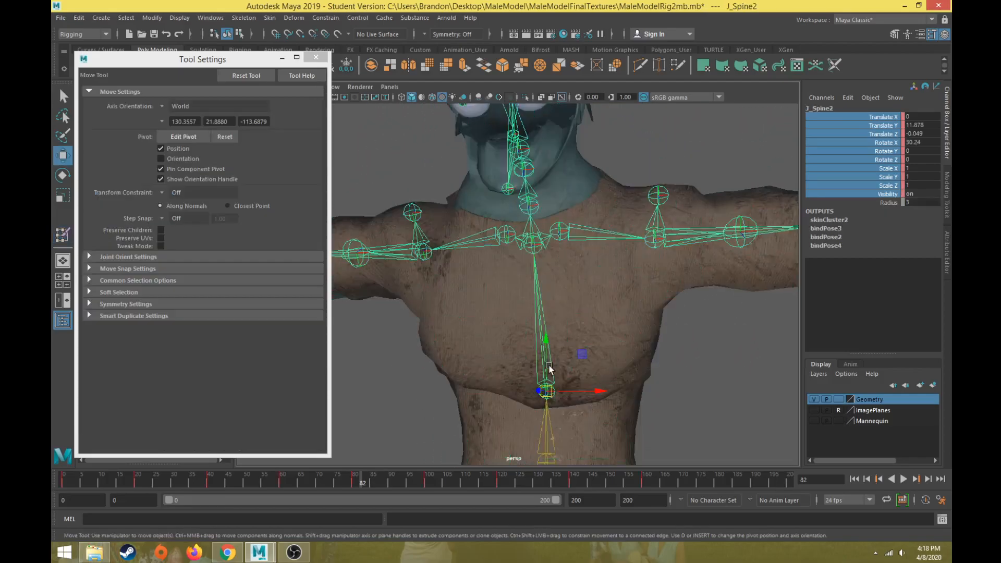
left_click_drag(157, 482, 61, 485)
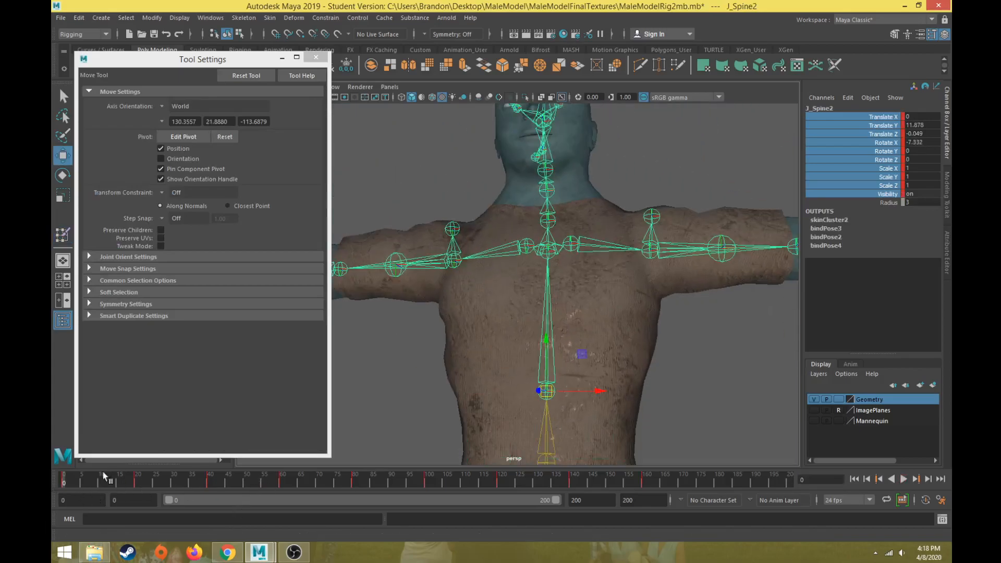
right_click(876, 125)
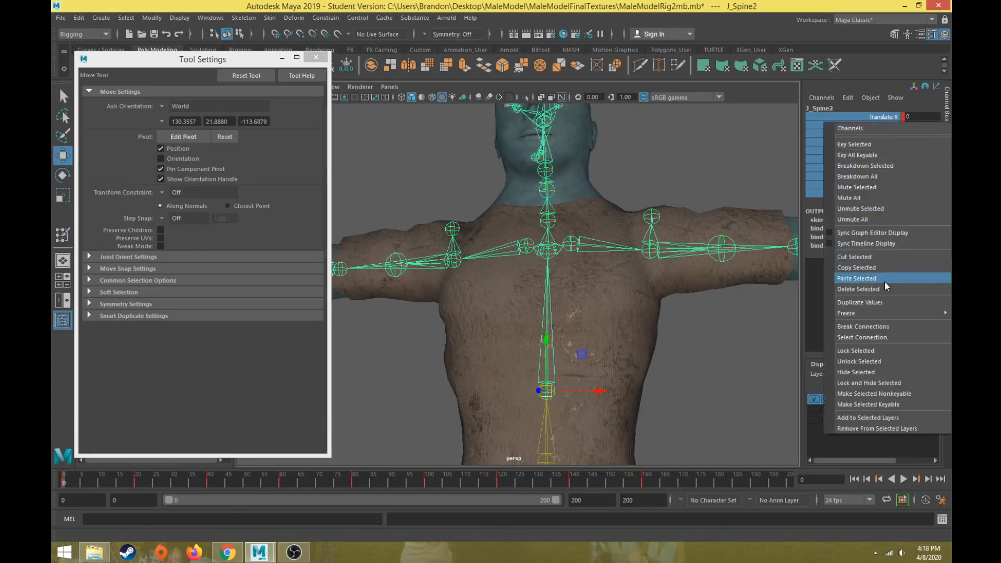
left_click(876, 328)
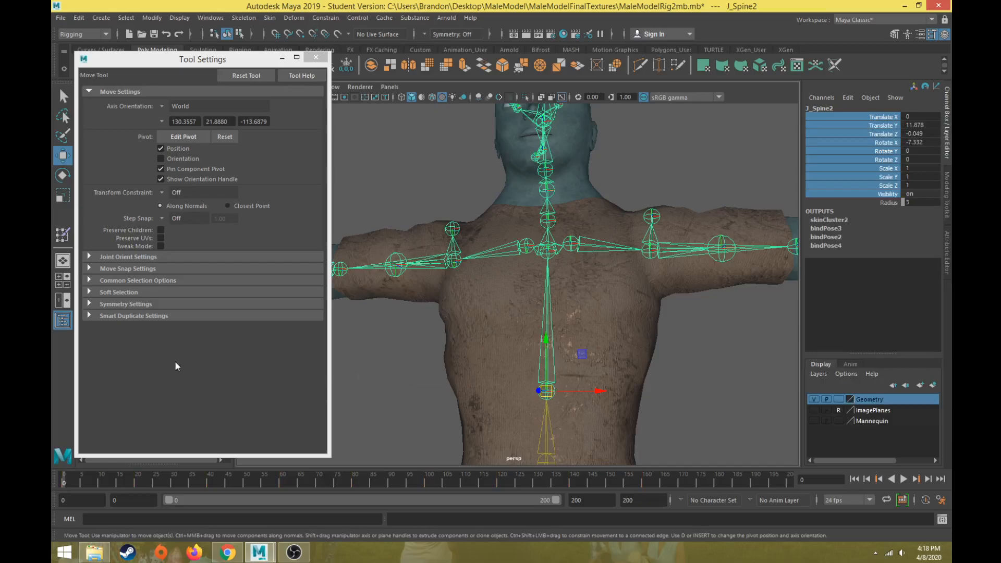
- Inspect the J_Spine3 joint, reactivate Paint Skin Weights on the body mesh, and choose J_Spine3 as the influence
left_click(545, 253)
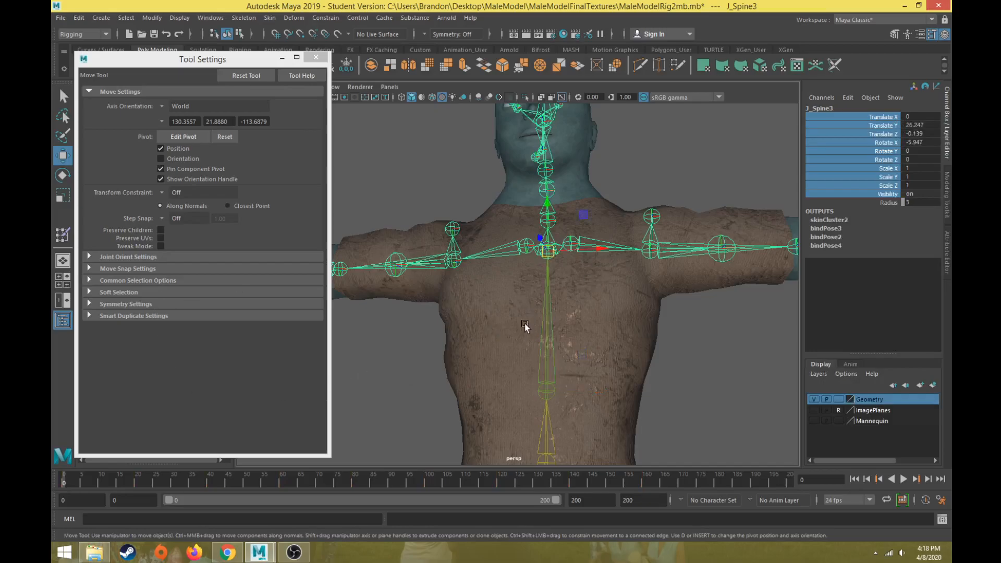
left_click_drag(585, 262, 655, 243, "alt")
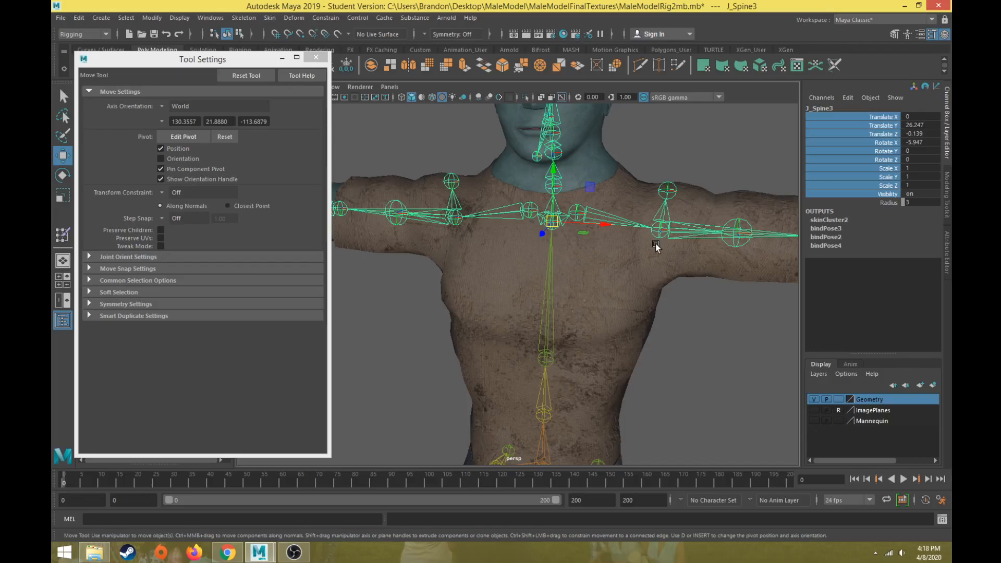
left_click(630, 270)
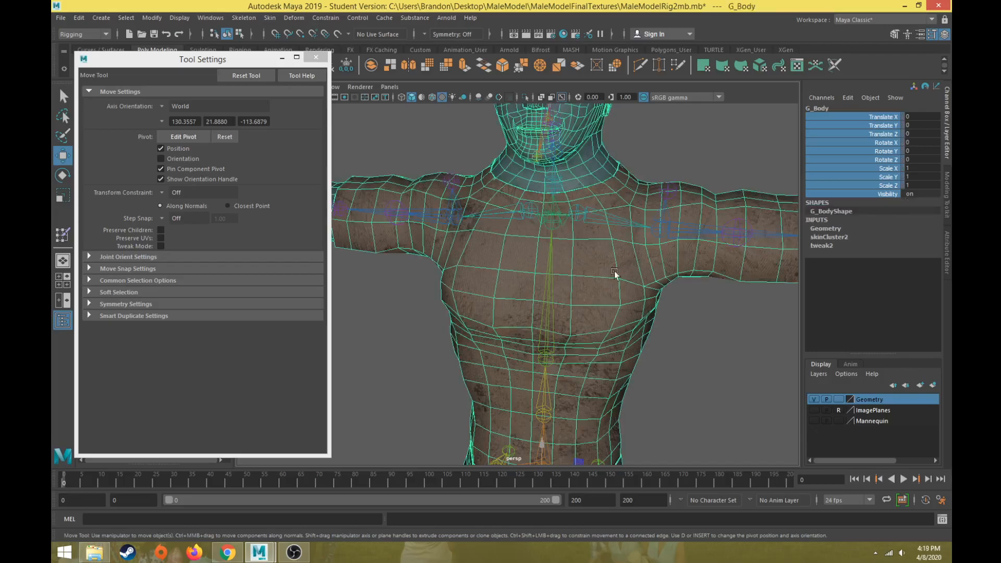
left_click(63, 236)
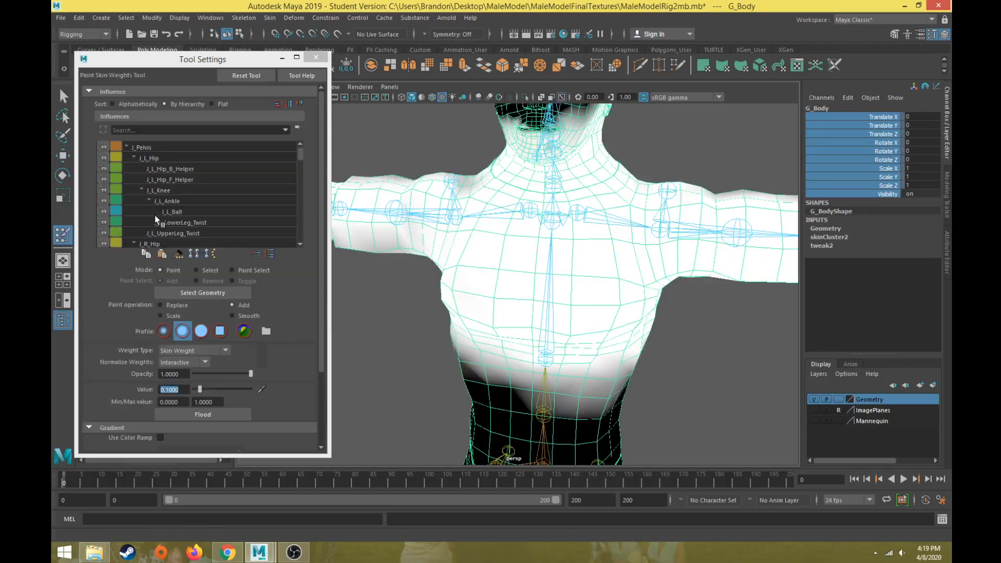
left_click(134, 158)
left_click(134, 168)
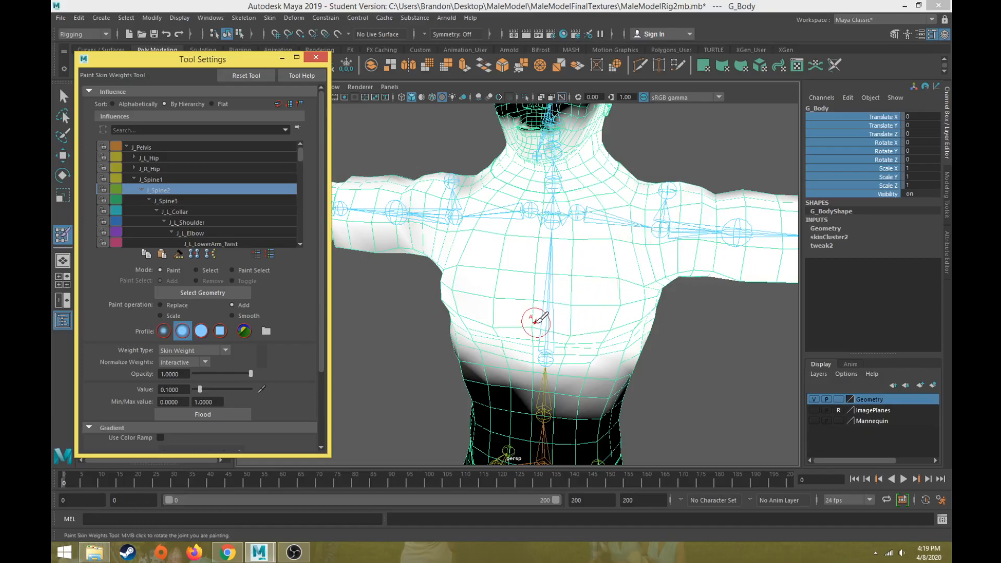
left_click(177, 201)
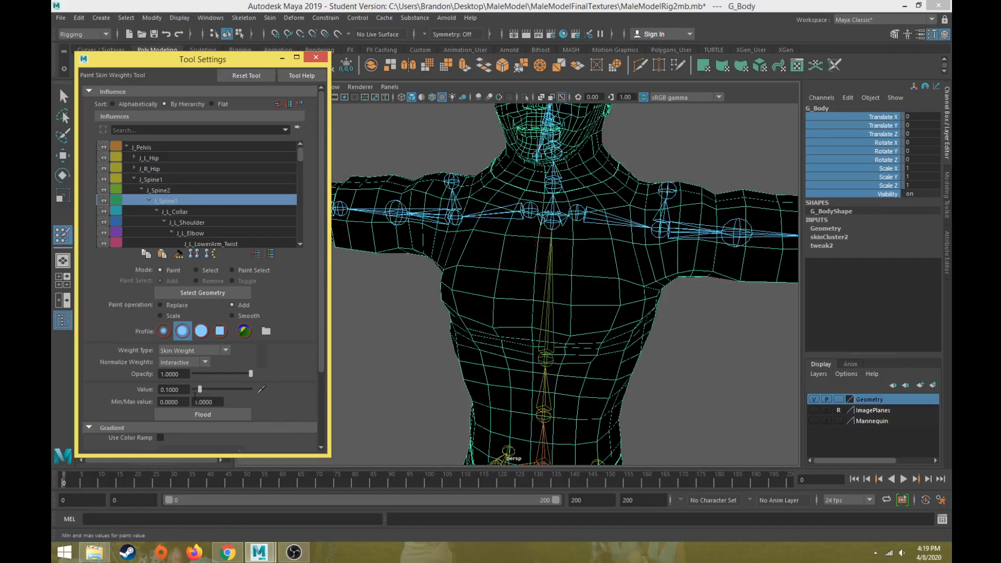
- Set the paint value to 1 and paint J_Spine3 weight over the center of the upper torso
type("1")
key("Return")
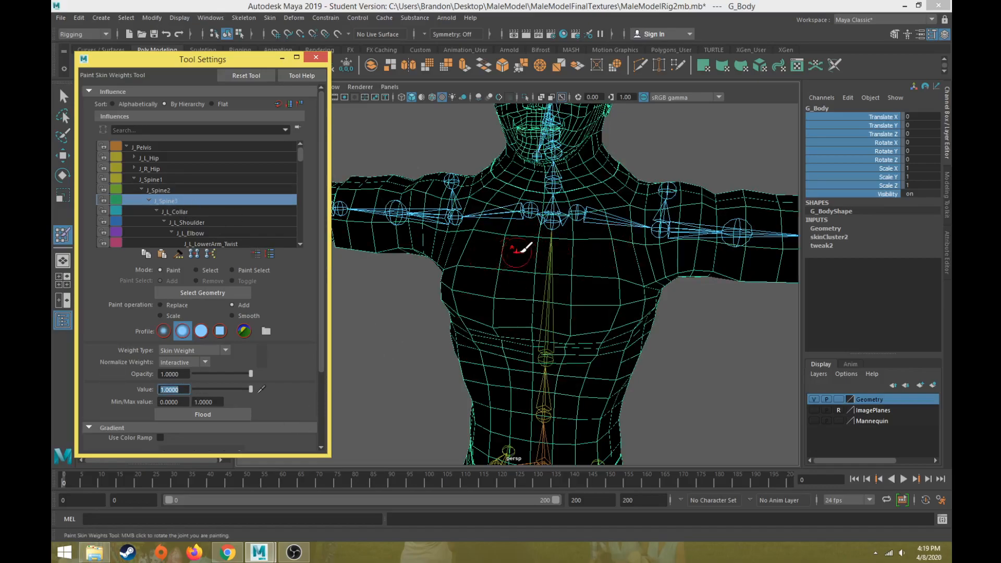
mouse_move(521, 244)
left_mouse_down("alt")
mouse_move(546, 245)
mouse_move(533, 282)
mouse_move(536, 253)
mouse_move(538, 265)
mouse_move(580, 216)
mouse_move(574, 224)
mouse_move(605, 229)
mouse_move(559, 264)
left_mouse_up("alt")
mouse_move(604, 233)
left_mouse_down("alt")
mouse_move(423, 242)
mouse_move(436, 226)
mouse_move(487, 208)
mouse_move(487, 292)
mouse_move(443, 266)
mouse_move(439, 205)
mouse_move(543, 291)
mouse_move(339, 271)
left_mouse_up("alt")
- Set the paint value to 0.1 and paint a softer J_Spine3 weight falloff outward across the chest
left_click(186, 390)
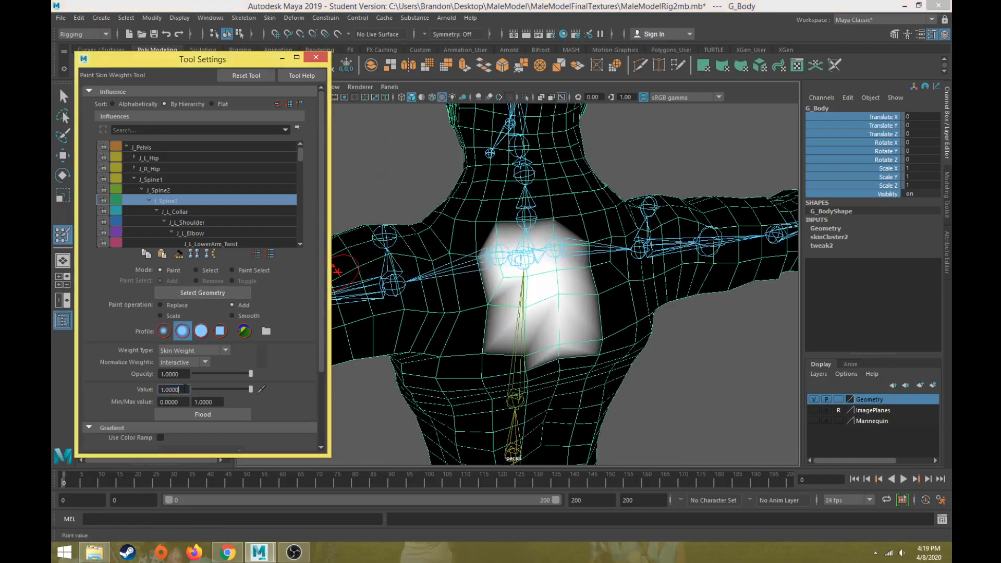
mouse_move(472, 234)
left_mouse_down()
mouse_move(464, 251)
mouse_move(487, 318)
mouse_move(480, 355)
mouse_move(563, 365)
mouse_move(511, 348)
left_mouse_up()
mouse_move(417, 240)
left_mouse_down("alt")
mouse_move(553, 268)
mouse_move(626, 220)
mouse_move(645, 261)
mouse_move(611, 290)
mouse_move(526, 325)
mouse_move(545, 293)
mouse_move(563, 293)
mouse_move(563, 235)
mouse_move(492, 251)
mouse_move(525, 295)
mouse_move(545, 286)
left_mouse_up("alt")
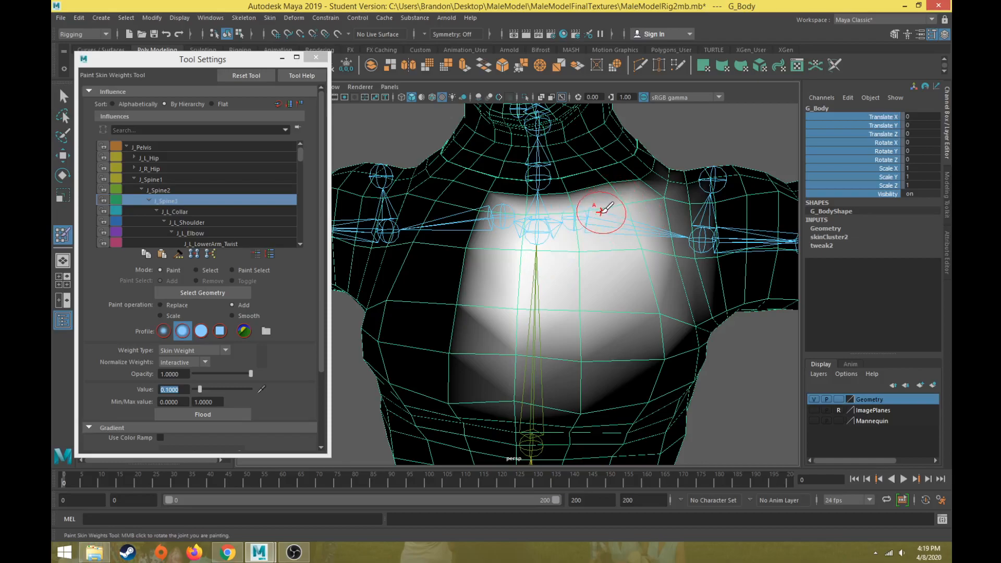
left_click_drag(530, 264, 536, 223, "alt")
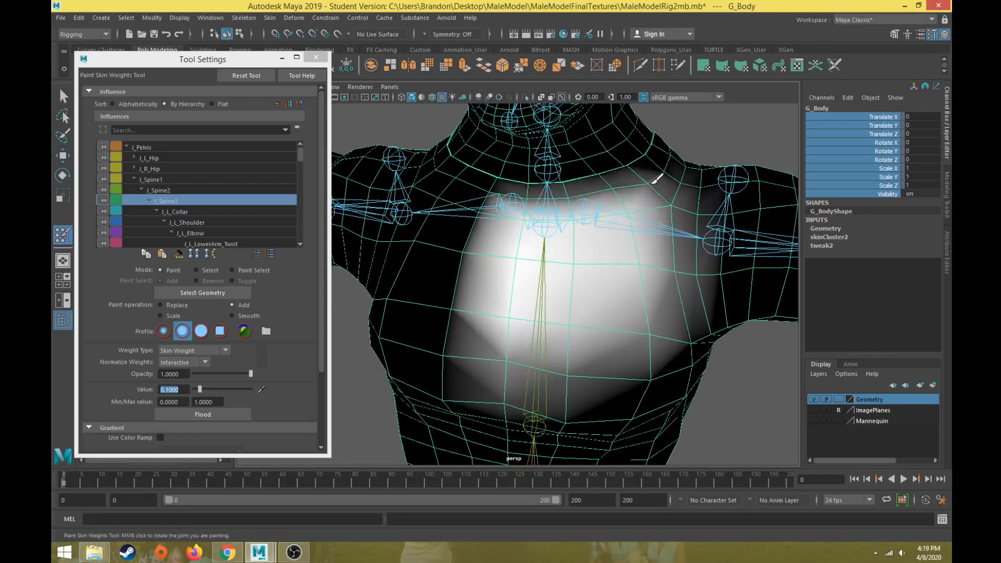
mouse_move(664, 170)
left_mouse_down("alt")
mouse_move(529, 216)
mouse_move(494, 212)
left_mouse_up("alt")
mouse_move(482, 318)
left_mouse_down()
mouse_move(586, 335)
mouse_move(637, 330)
mouse_move(621, 335)
mouse_move(683, 288)
mouse_move(691, 268)
mouse_move(630, 352)
mouse_move(537, 360)
mouse_move(610, 269)
mouse_move(524, 287)
mouse_move(559, 293)
mouse_move(527, 336)
mouse_move(488, 326)
left_mouse_up()
mouse_move(462, 271)
left_mouse_down()
mouse_move(479, 248)
mouse_move(470, 234)
mouse_move(472, 365)
left_mouse_up()
mouse_move(472, 365)
left_mouse_down("alt")
mouse_move(459, 379)
mouse_move(675, 380)
left_mouse_up("alt")
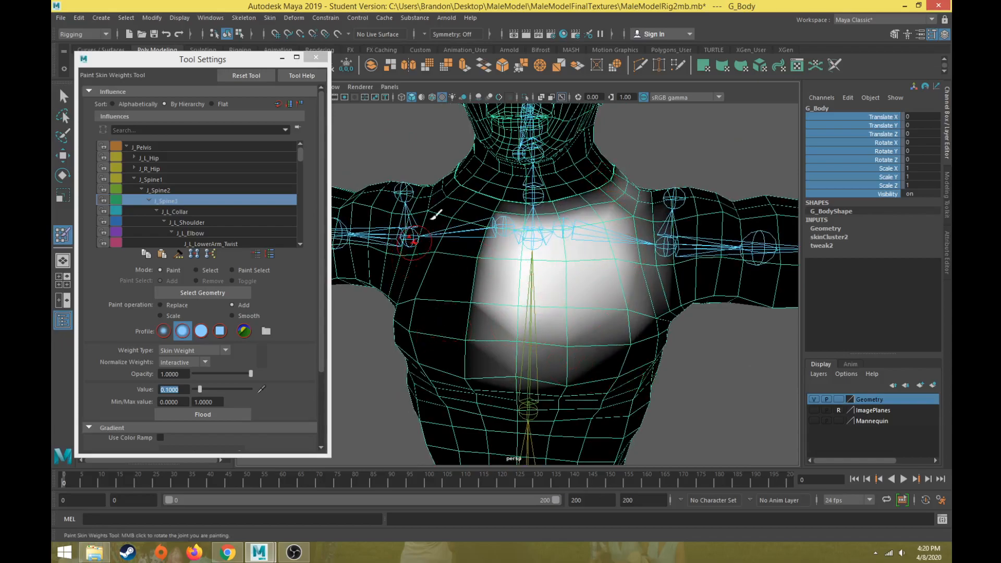
left_click_drag(414, 328, 521, 356, "alt")
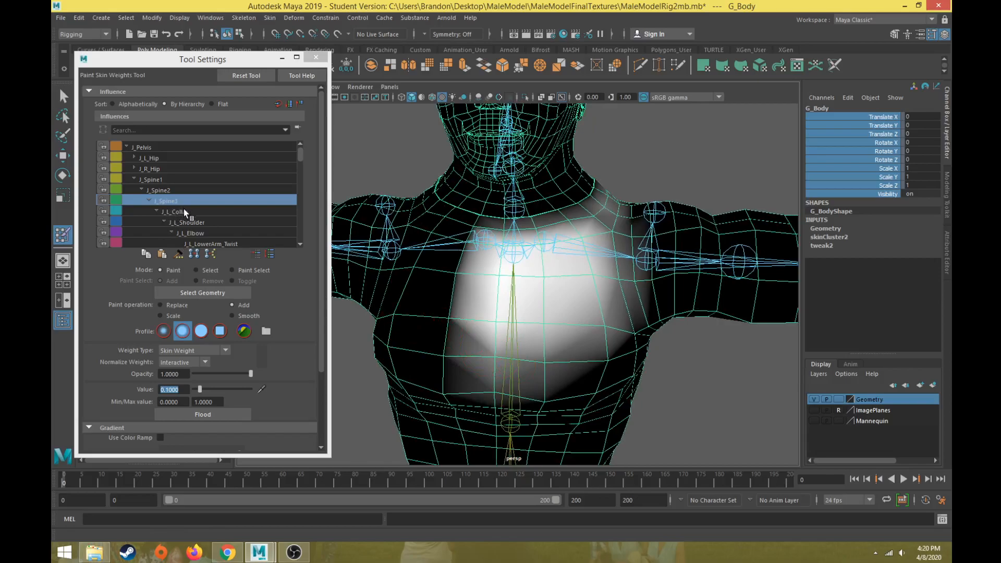
- Collapse the J_L_Collar branch in the influence hierarchy and choose the neck joint above J_Spine3 as the influence
left_click_drag(303, 152, 305, 158)
left_click(266, 172)
left_click(156, 182)
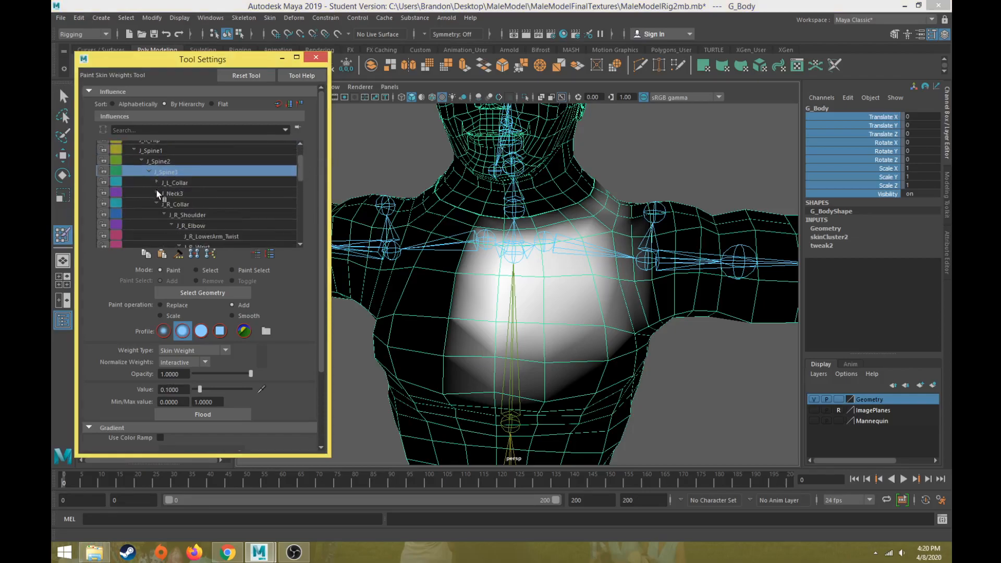
left_click(182, 194)
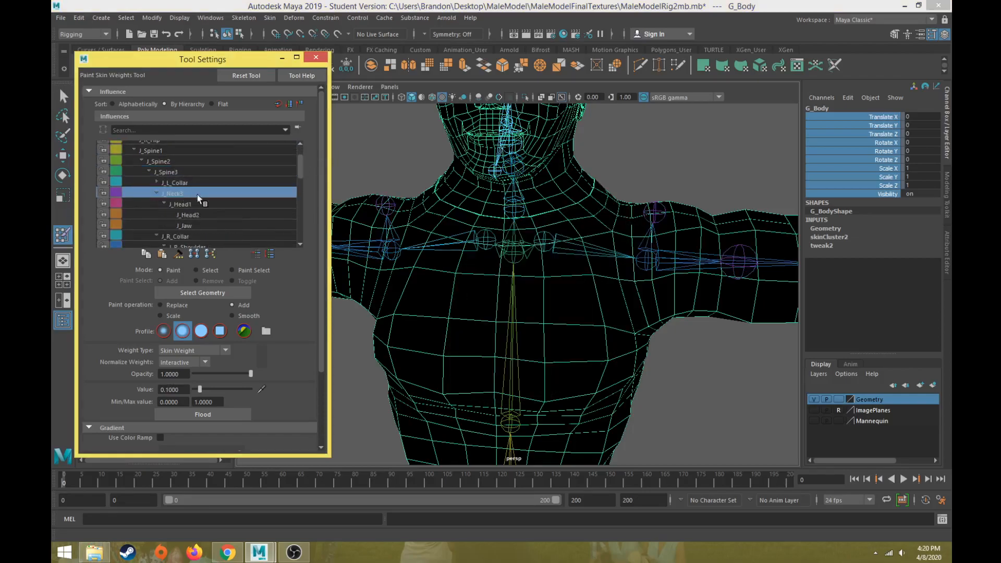
- Select the J_Neck1 joint, key its rest pose at frame 0, and key forward and backward neck bends at frames 20 and 40
key("w")
left_click(516, 209)
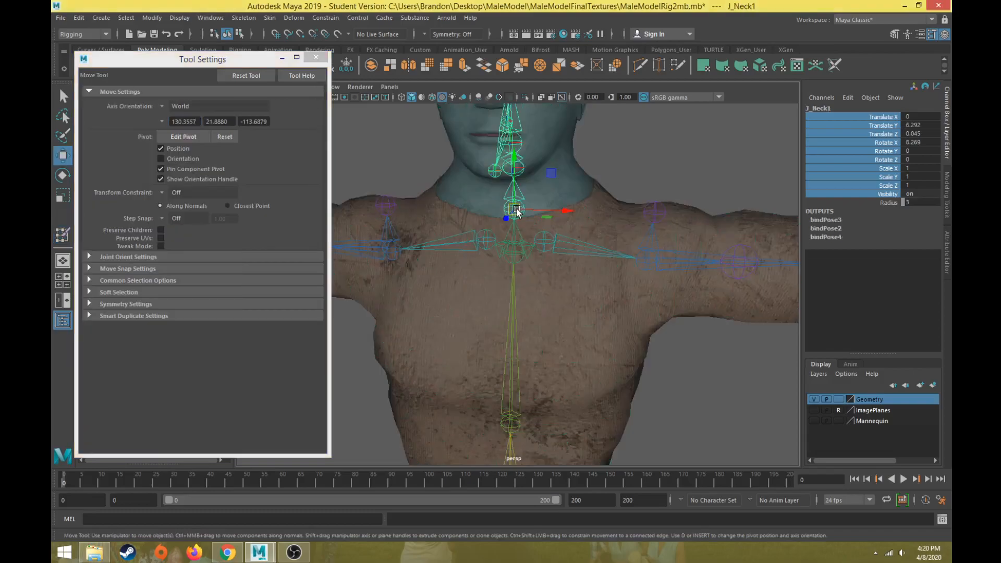
left_click_drag(525, 255, 636, 254, "alt")
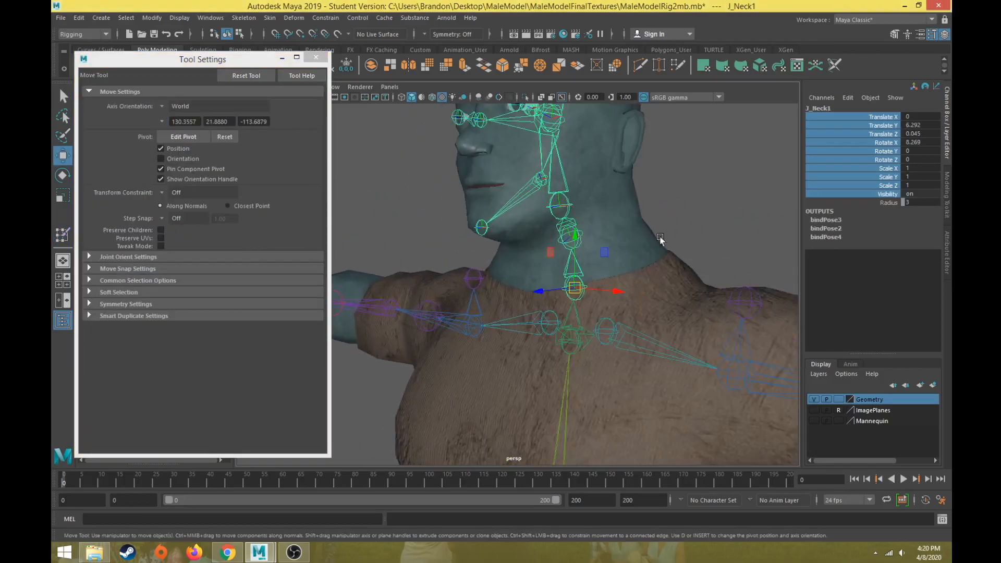
key("e")
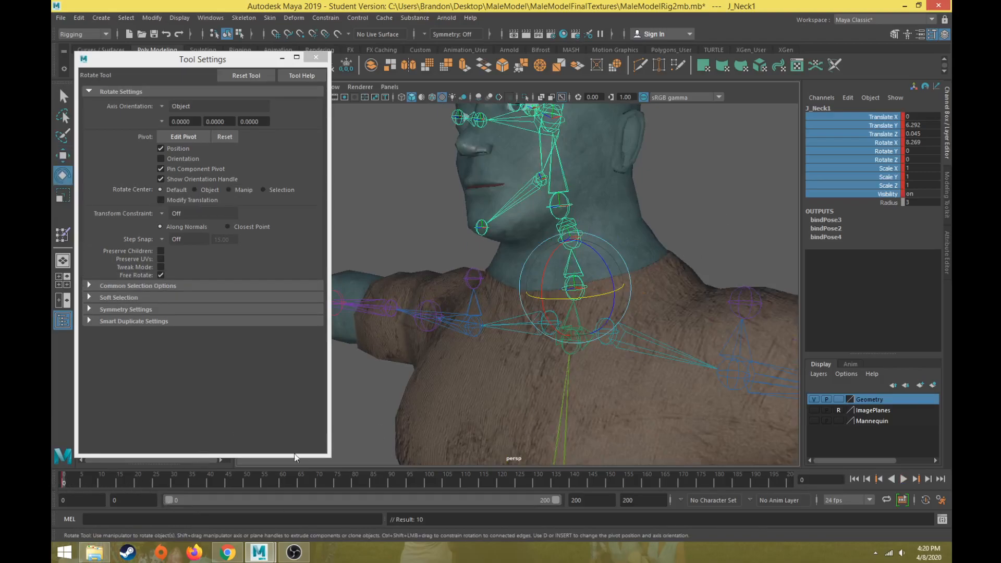
left_click_drag(81, 482, 137, 482)
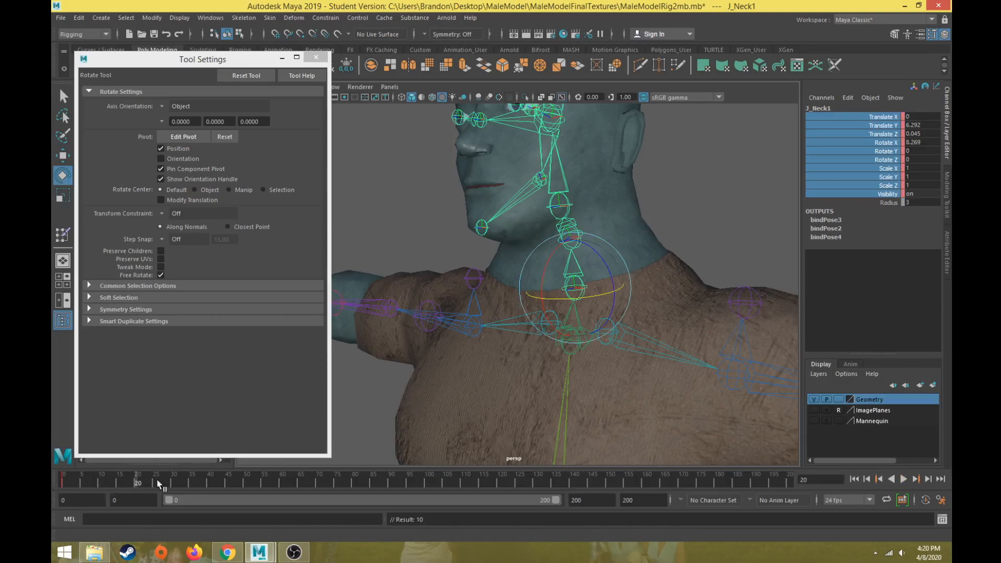
left_click_drag(548, 261, 537, 321)
left_click(207, 485)
left_click_drag(207, 488, 209, 485)
left_click_drag(534, 274, 625, 196)
- Copy J_Neck1's rest-pose key from frame 0 and paste it at frame 60
left_click_drag(240, 486, 63, 482)
right_click(65, 482)
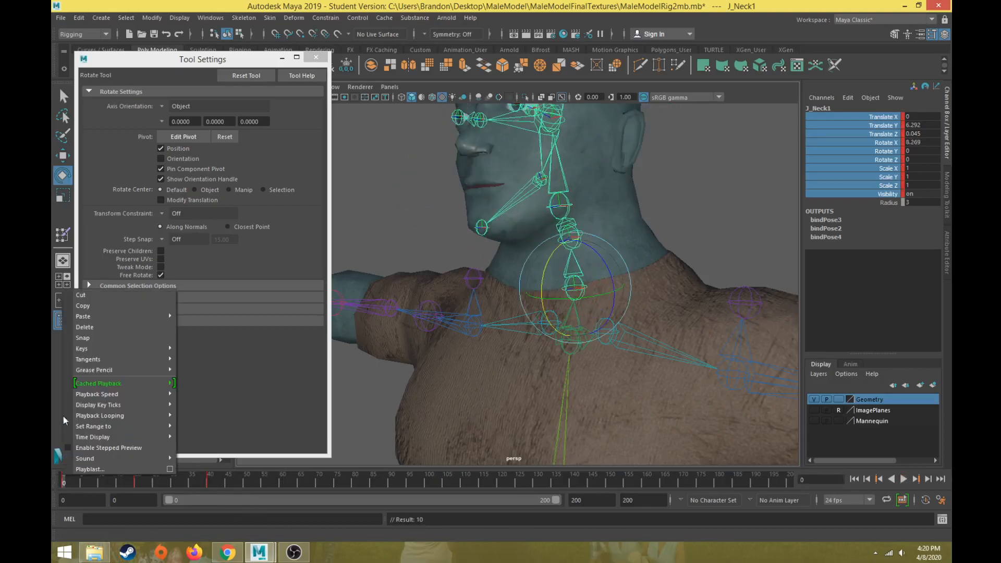
left_click(82, 306)
left_click(281, 482)
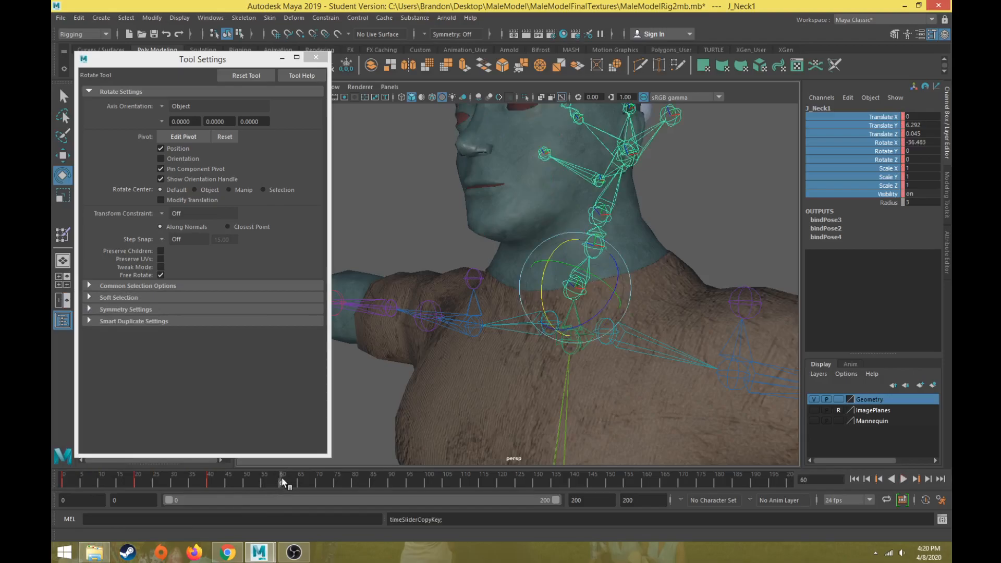
right_click(282, 482)
mouse_move(375, 322)
left_click(417, 326)
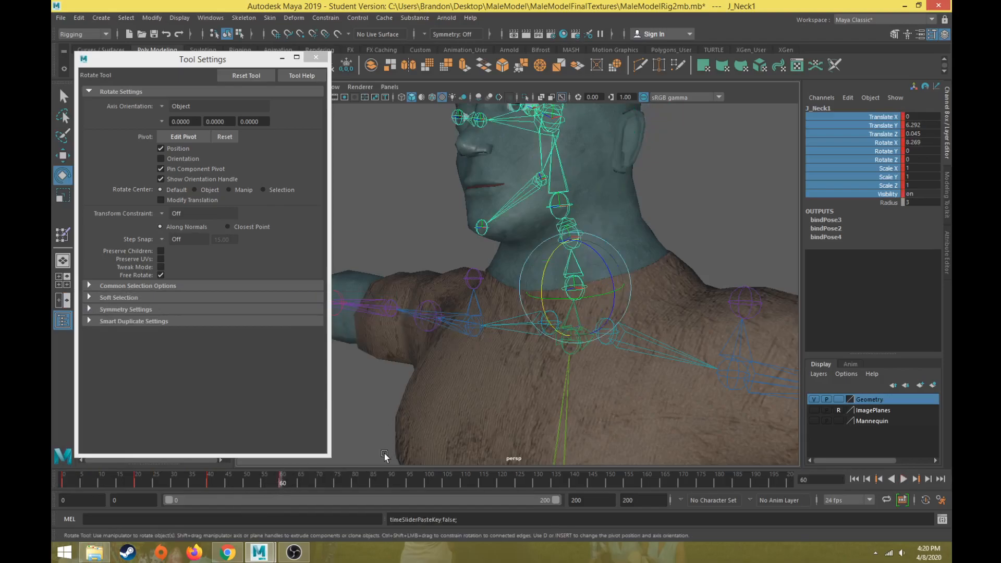
- Key J_Neck1 side bends in opposite directions at frames 80 and 100, with Rotate Z about -28.6 and 29.5
left_click_drag(599, 260, 588, 305)
key("s")
left_click(425, 483)
left_click_drag(425, 483, 423, 483)
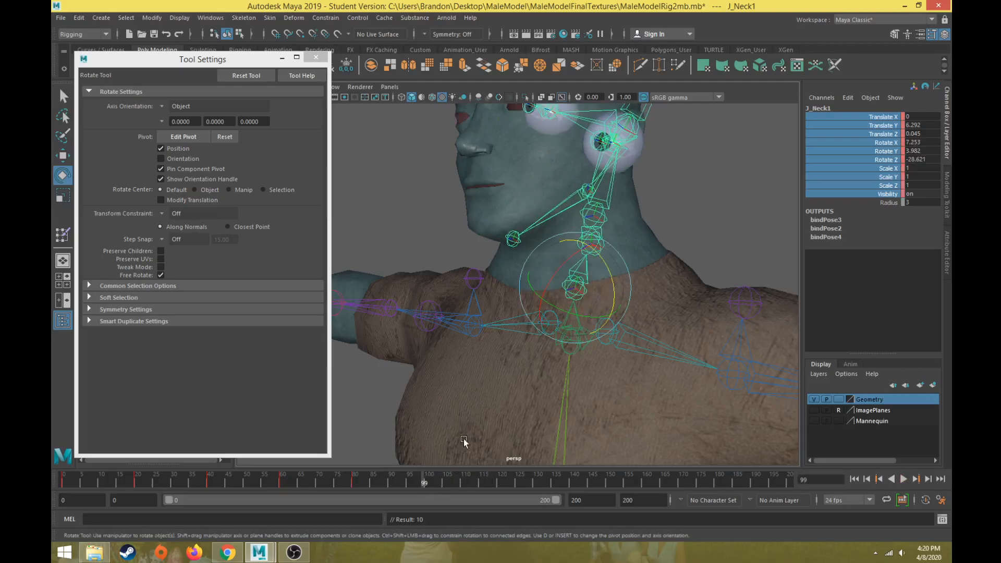
left_click(427, 482)
left_click_drag(613, 294, 588, 264)
key("s")
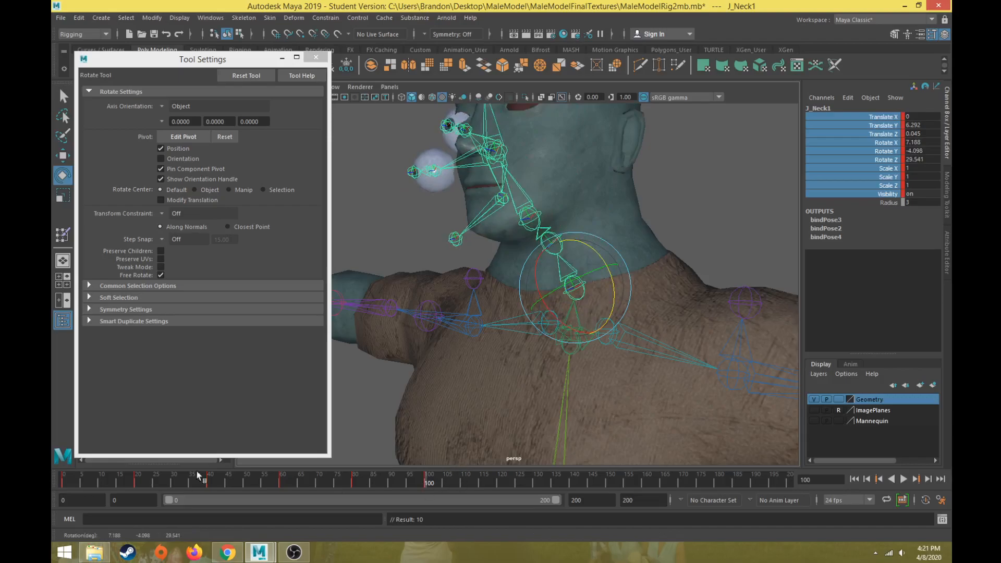
- Copy J_Neck1's rest-pose key from frame 0 and paste it at frame 120
left_click(64, 485)
right_click(64, 485)
left_click(105, 311)
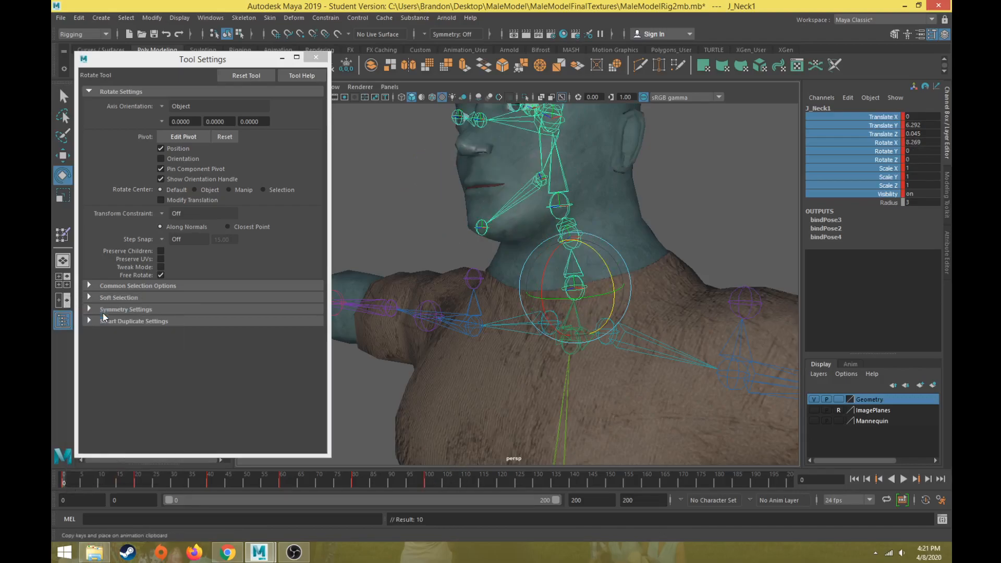
left_click(502, 483)
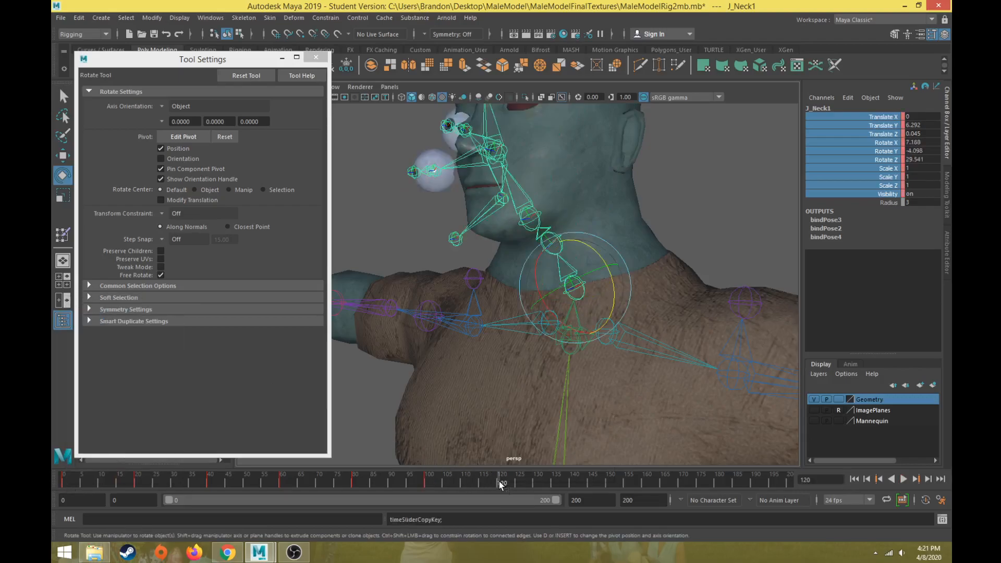
right_click(502, 483)
mouse_move(589, 323)
left_click(635, 332)
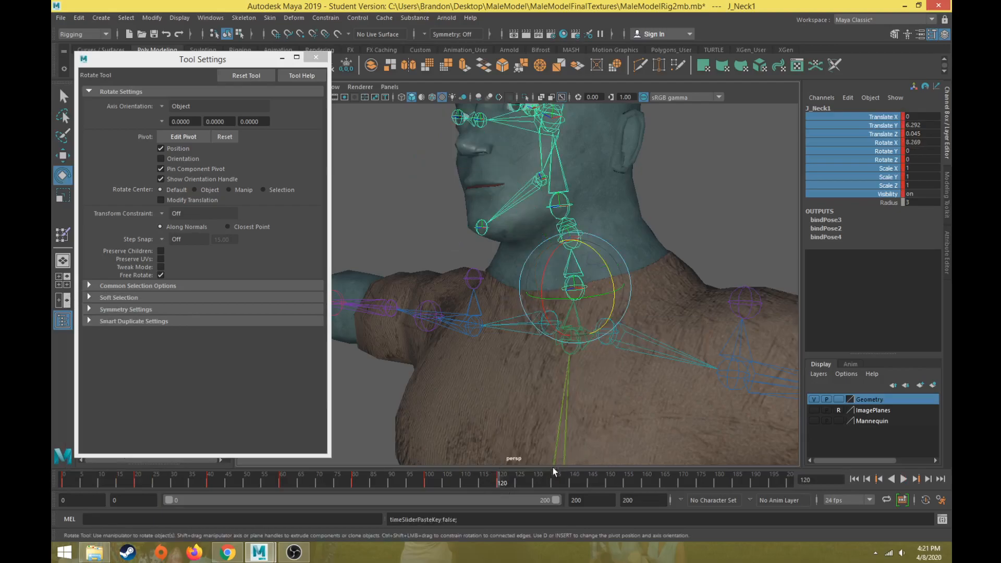
- Key J_Neck1 twists in opposite directions at frames 140 and 160, and play back the neck test animation
left_click_drag(552, 481, 570, 480)
left_click_drag(574, 298, 601, 294)
left_click(646, 482)
key("s")
left_click_drag(597, 295, 544, 363)
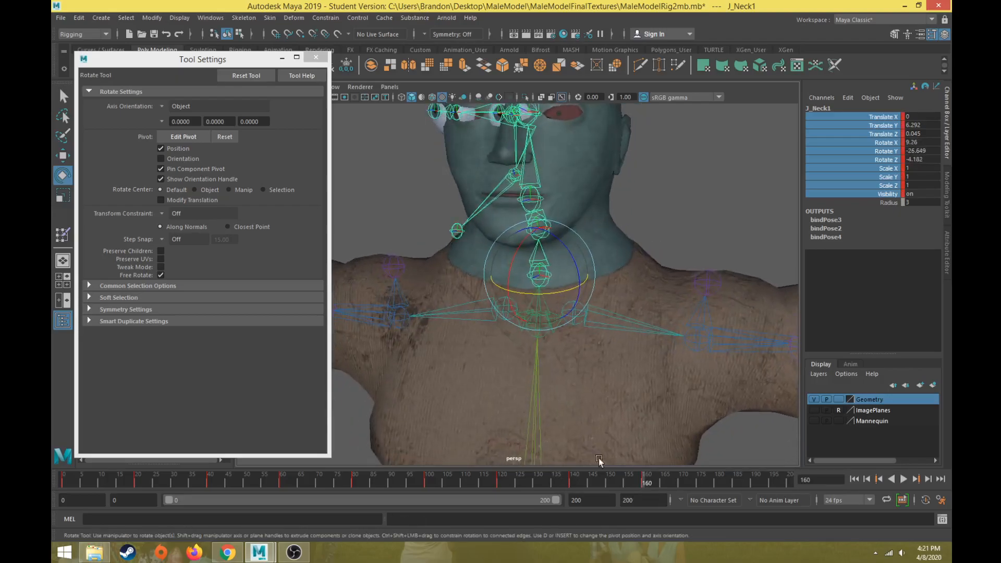
key("alt+v")
key("alt+v")
- Select the body mesh, reactivate Paint Skin Weights, and set the paint value to 1
left_click(590, 176)
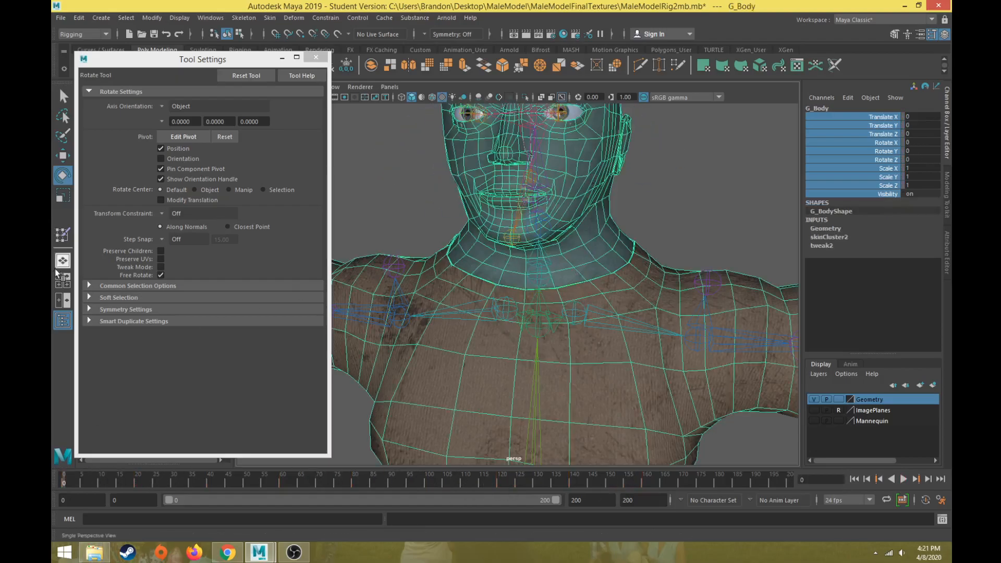
left_click(59, 238)
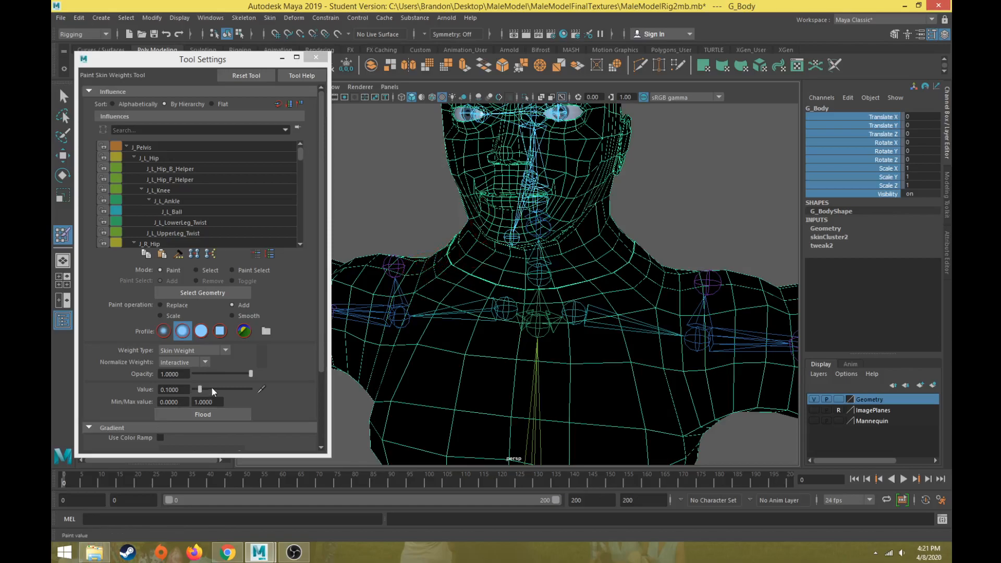
left_click_drag(211, 387, 286, 384)
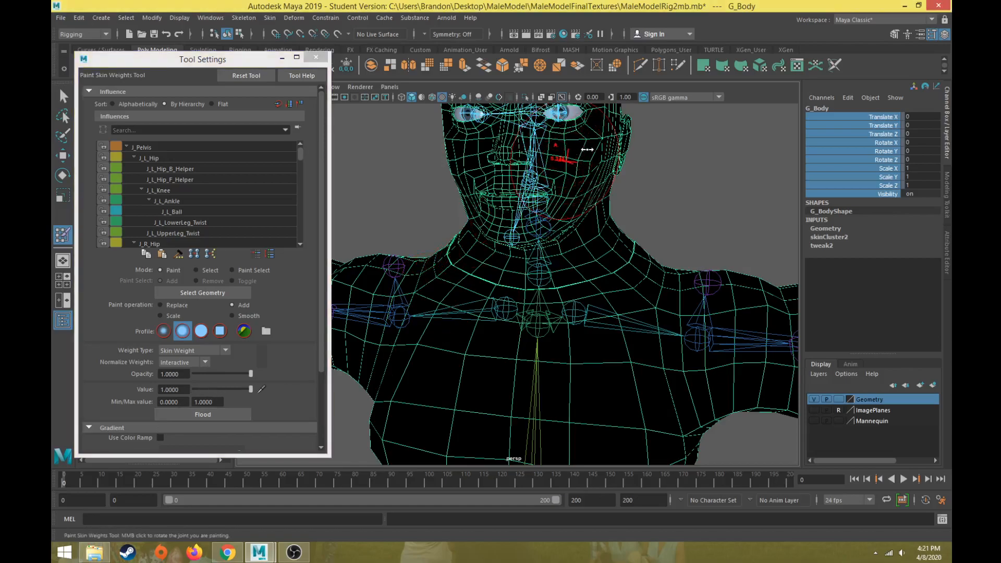
- Enlarge the brush and paint full neck-joint weight over the face, forehead, and top of the head
middle_click_drag(569, 199, 547, 264, "alt")
mouse_move(570, 196)
left_mouse_down()
mouse_move(603, 123)
mouse_move(570, 117)
left_mouse_up()
mouse_move(652, 182)
left_mouse_down()
mouse_move(439, 195)
mouse_move(538, 108)
left_mouse_up()
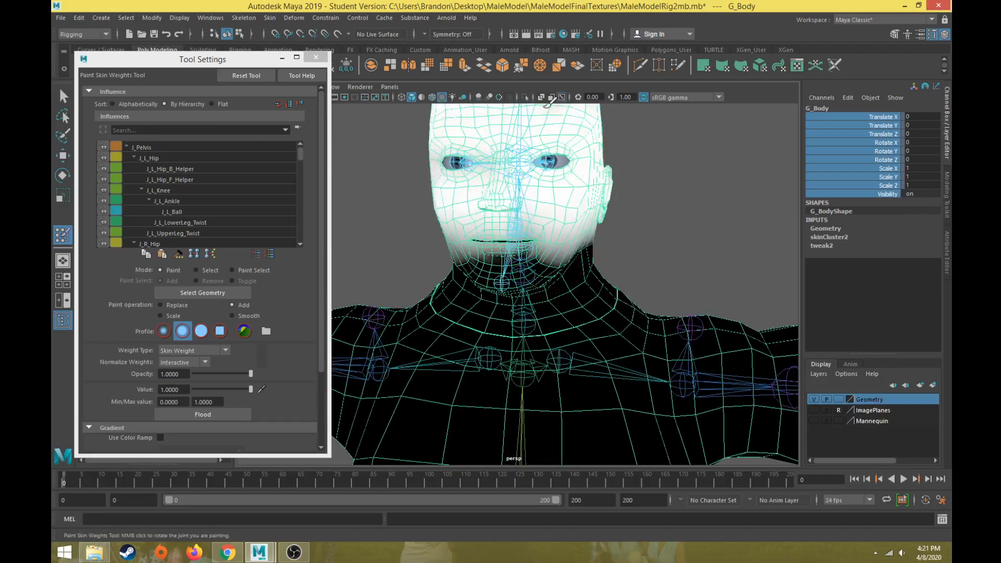
middle_click_drag(429, 120, 432, 174, "alt")
mouse_move(432, 174)
left_mouse_down()
mouse_move(603, 132)
mouse_move(467, 111)
mouse_move(492, 175)
left_mouse_up()
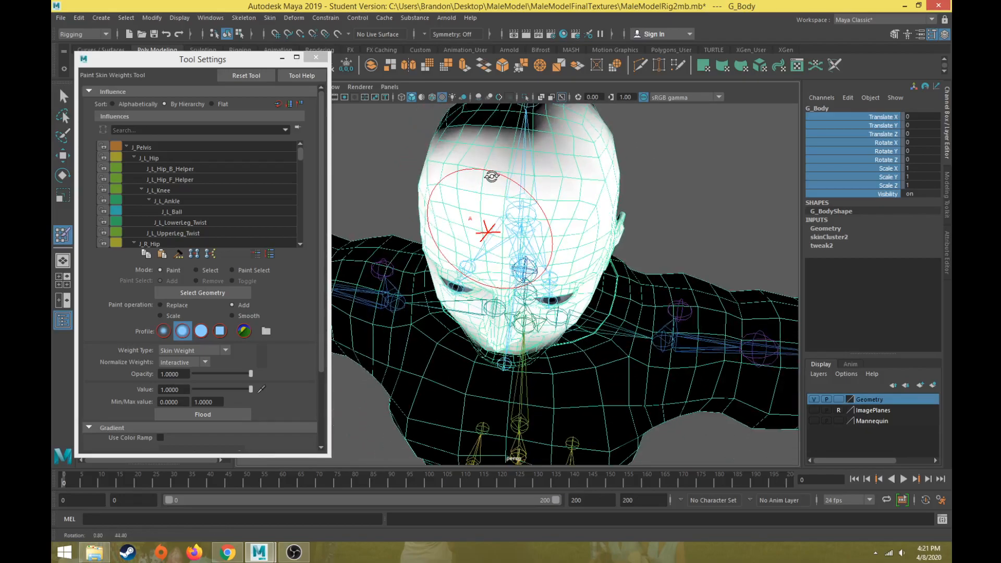
middle_click_drag(492, 174, 495, 235, "alt")
mouse_move(521, 205)
left_mouse_down()
mouse_move(539, 146)
mouse_move(554, 166)
mouse_move(377, 162)
mouse_move(569, 179)
mouse_move(490, 130)
left_mouse_up()
- Paint full neck-joint weight over the back and sides of the head, including the ears
left_click_drag(515, 175, 464, 179, "alt")
mouse_move(464, 198)
left_mouse_down()
mouse_move(498, 227)
mouse_move(590, 152)
left_mouse_up()
left_click_drag(540, 210, 429, 234)
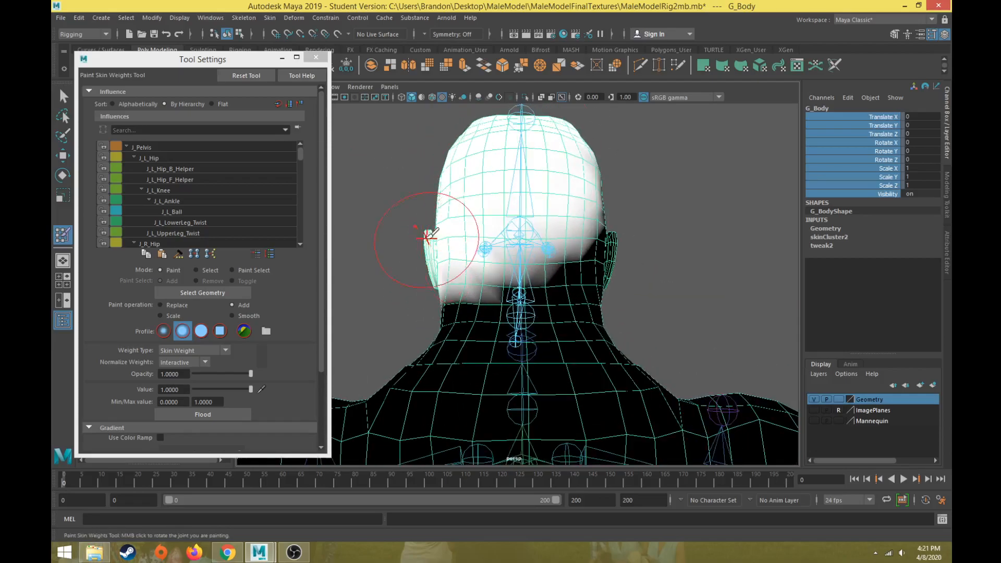
scroll(430, 235, "up", 3)
middle_click_drag(429, 235, 457, 212, "alt")
mouse_move(455, 210)
left_mouse_down()
mouse_move(446, 244)
mouse_move(599, 235)
mouse_move(680, 180)
mouse_move(683, 219)
left_mouse_up()
mouse_move(683, 219)
left_mouse_down("alt")
mouse_move(637, 236)
mouse_move(592, 230)
left_mouse_up("alt")
mouse_move(592, 229)
left_mouse_down()
mouse_move(663, 198)
mouse_move(670, 219)
mouse_move(652, 232)
mouse_move(637, 302)
mouse_move(631, 224)
mouse_move(424, 157)
mouse_move(447, 156)
mouse_move(481, 197)
mouse_move(532, 292)
mouse_move(614, 263)
left_mouse_up()
scroll(614, 204, "down", 3)
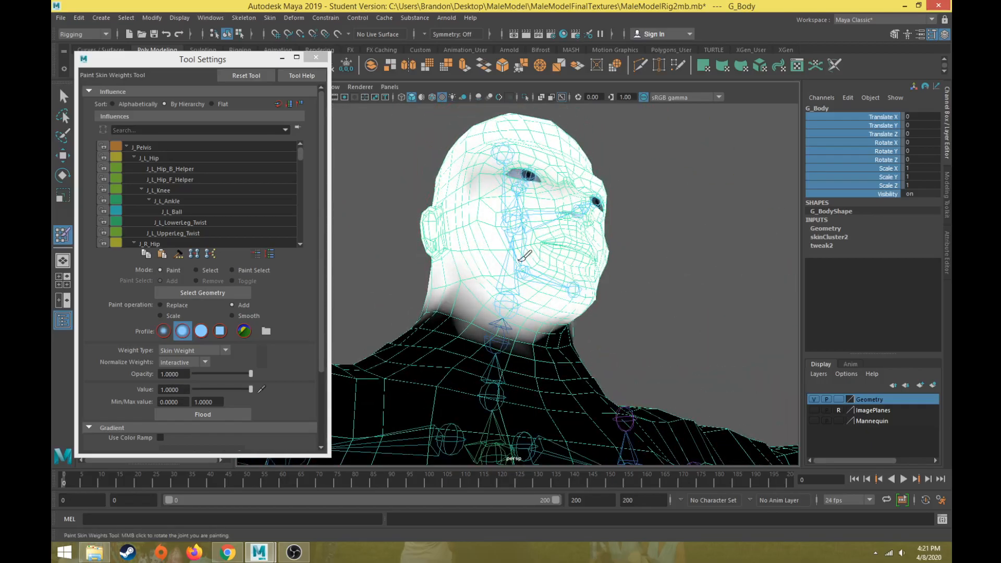
- Extend the full neck-joint weight under the jaw and around the neck down to the collar line
mouse_move(577, 221)
left_mouse_down("alt")
mouse_move(566, 209)
mouse_move(579, 200)
mouse_move(583, 231)
mouse_move(596, 239)
mouse_move(530, 269)
left_mouse_up("alt")
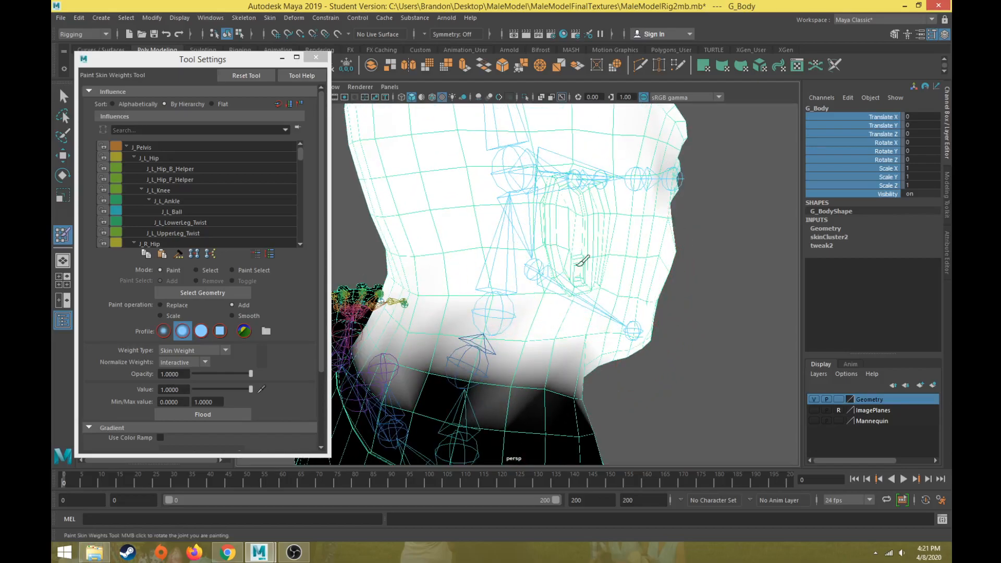
left_click_drag(468, 260, 652, 261, "alt")
mouse_move(485, 281)
left_mouse_down("alt")
mouse_move(496, 262)
mouse_move(509, 282)
mouse_move(522, 264)
mouse_move(483, 228)
mouse_move(512, 300)
mouse_move(466, 319)
left_mouse_up("alt")
left_click_drag(545, 250, 505, 227, "alt")
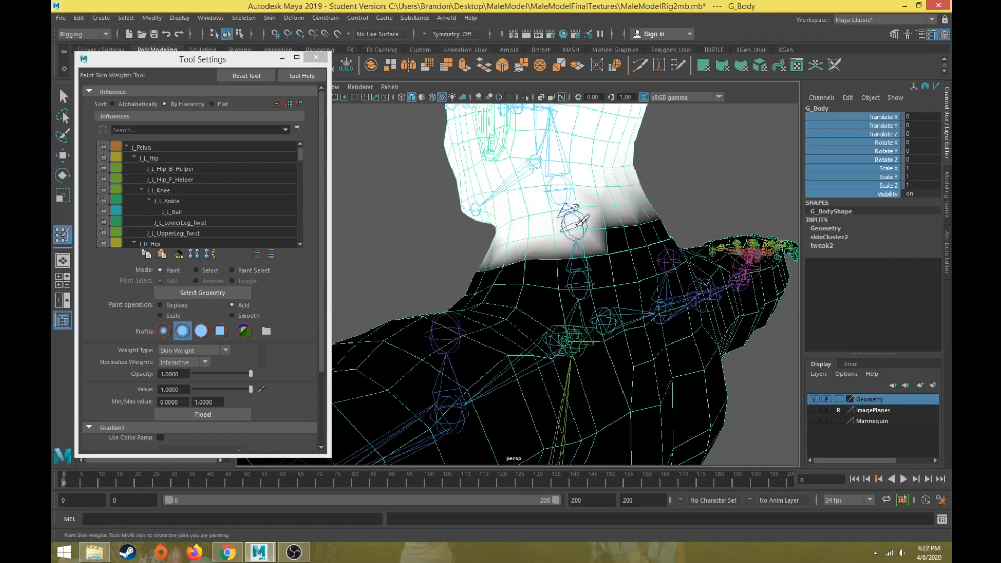
mouse_move(615, 220)
left_mouse_down("alt")
mouse_move(504, 249)
mouse_move(433, 243)
left_mouse_up("alt")
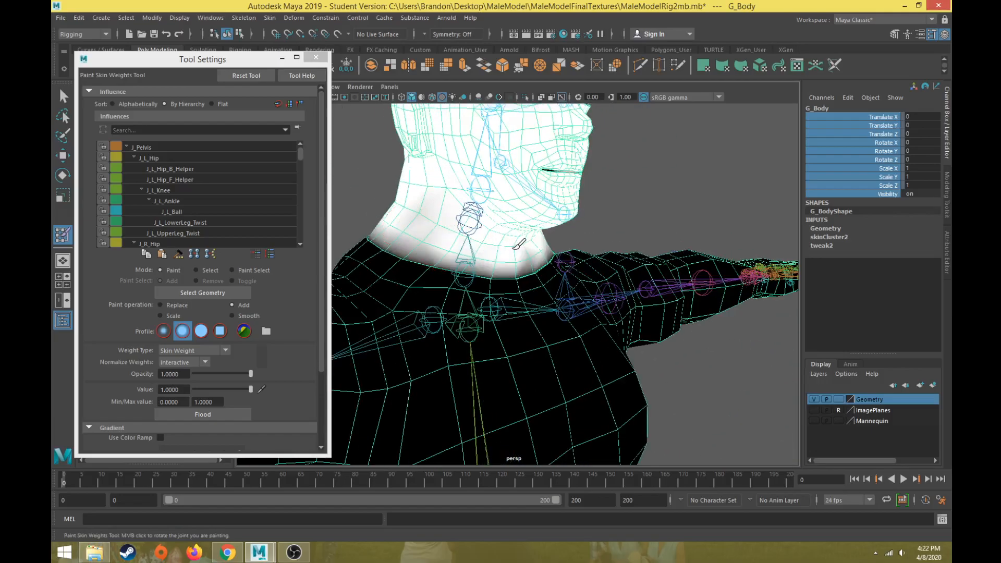
mouse_move(519, 244)
left_mouse_down("alt")
mouse_move(432, 242)
mouse_move(519, 230)
left_mouse_up("alt")
- Paint full neck-joint weight onto the mouth cavity geometry from inside the head
mouse_move(518, 230)
right_mouse_down("alt")
mouse_move(469, 401)
mouse_move(557, 423)
right_mouse_up("alt")
left_click_drag(557, 423, 470, 249, "alt")
scroll(503, 292, "down", 3)
mouse_move(485, 270)
right_mouse_down("alt")
mouse_move(465, 295)
mouse_move(585, 313)
mouse_move(516, 318)
right_mouse_up("alt")
mouse_move(510, 323)
left_mouse_down()
mouse_move(496, 331)
mouse_move(513, 281)
left_mouse_up()
mouse_move(621, 297)
left_mouse_down()
mouse_move(577, 282)
mouse_move(442, 279)
left_mouse_up()
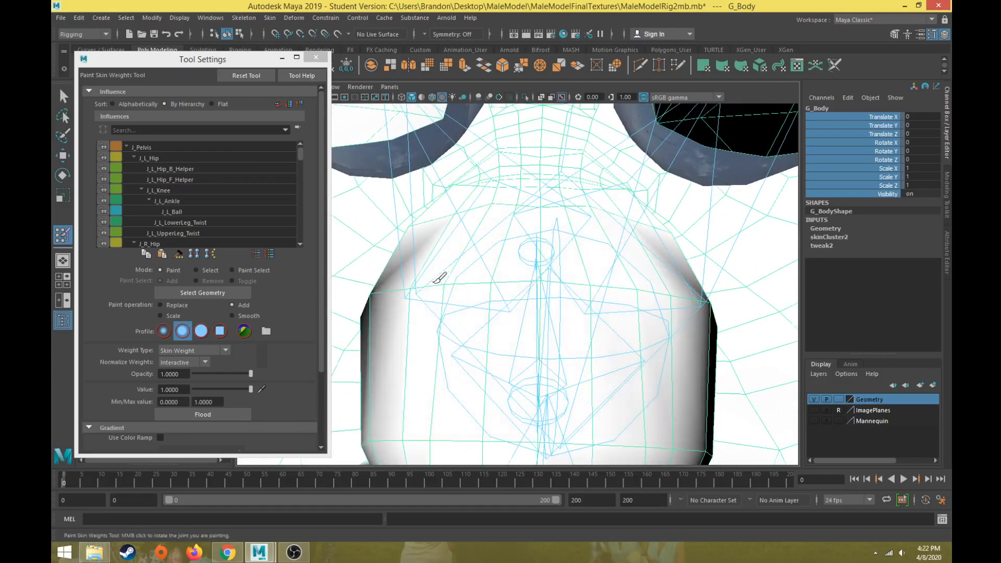
- Fill the remaining unweighted edges and underside of the mouth cavity with full neck-joint weight
mouse_move(639, 420)
left_mouse_down("alt")
mouse_move(600, 324)
mouse_move(613, 320)
mouse_move(565, 255)
mouse_move(586, 348)
left_mouse_up("alt")
mouse_move(648, 262)
left_mouse_down("alt")
mouse_move(510, 264)
mouse_move(475, 280)
mouse_move(583, 290)
left_mouse_up("alt")
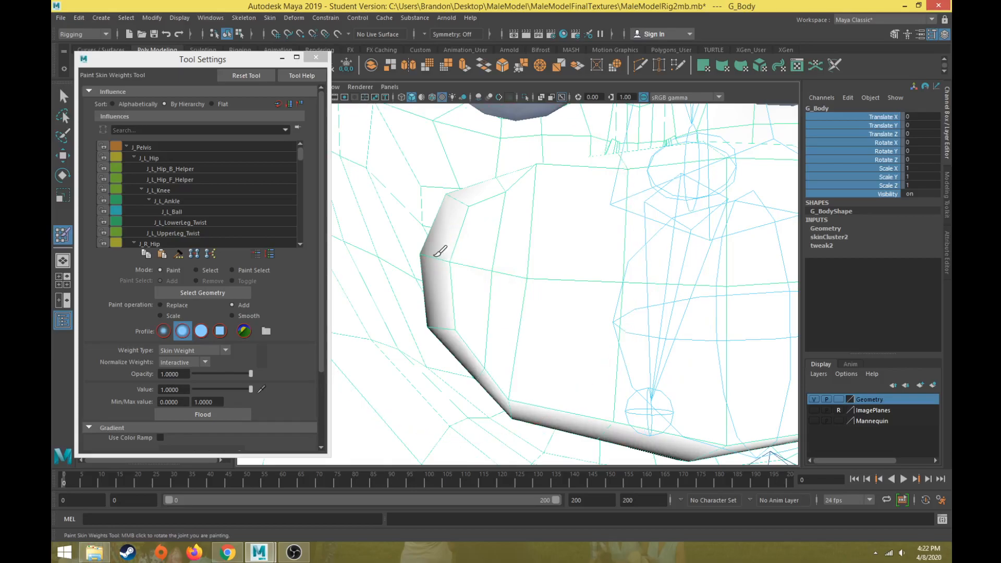
mouse_move(513, 376)
left_mouse_down("alt")
mouse_move(453, 331)
mouse_move(456, 301)
left_mouse_up("alt")
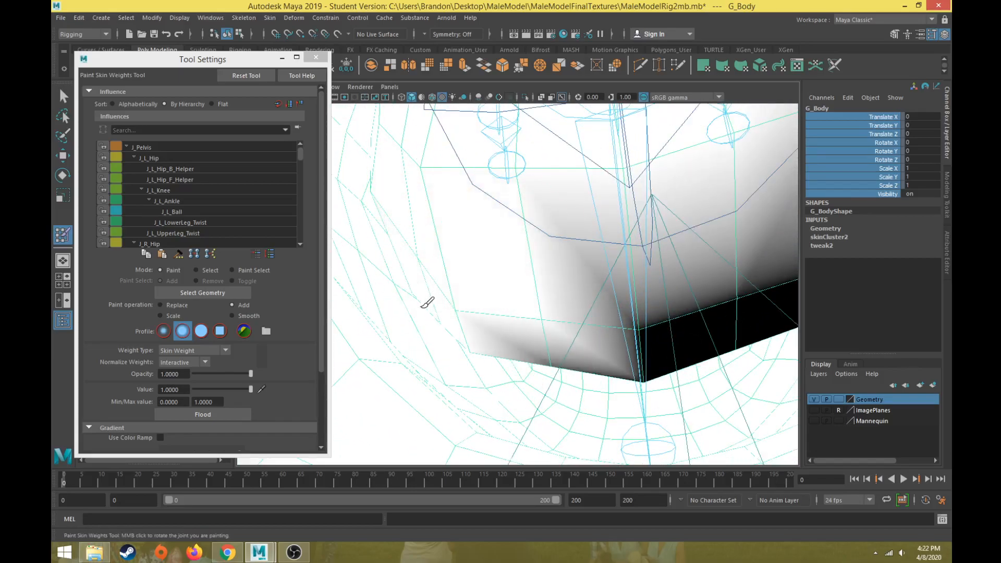
mouse_move(555, 329)
left_mouse_down("alt")
mouse_move(655, 286)
mouse_move(561, 342)
mouse_move(438, 352)
mouse_move(587, 354)
mouse_move(608, 273)
mouse_move(570, 264)
mouse_move(492, 273)
mouse_move(526, 275)
mouse_move(530, 190)
left_mouse_up("alt")
mouse_move(649, 240)
left_mouse_down("alt")
mouse_move(642, 317)
mouse_move(592, 346)
mouse_move(585, 321)
mouse_move(652, 293)
mouse_move(633, 266)
mouse_move(540, 384)
mouse_move(592, 333)
left_mouse_up("alt")
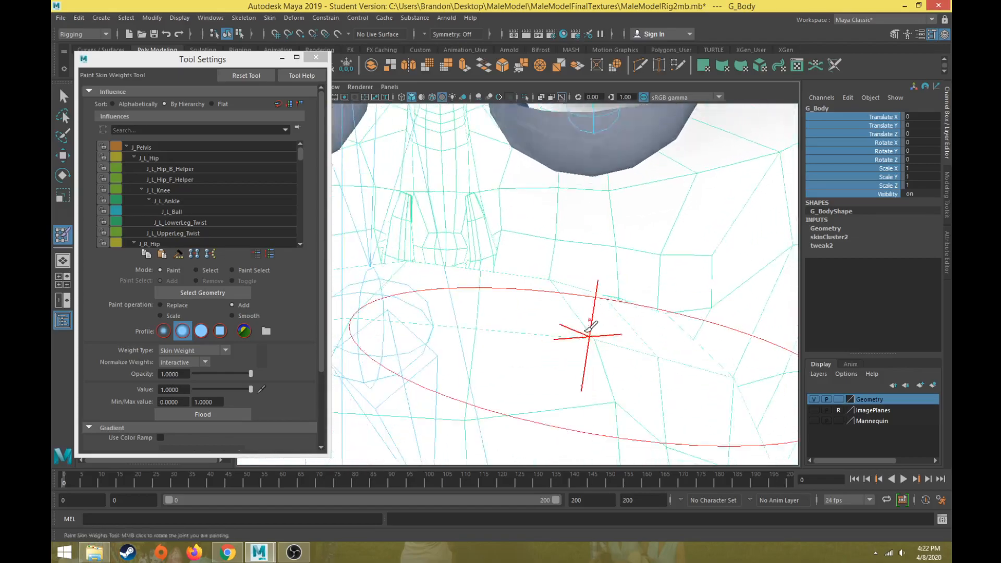
middle_click_drag(592, 334, 570, 515, "alt")
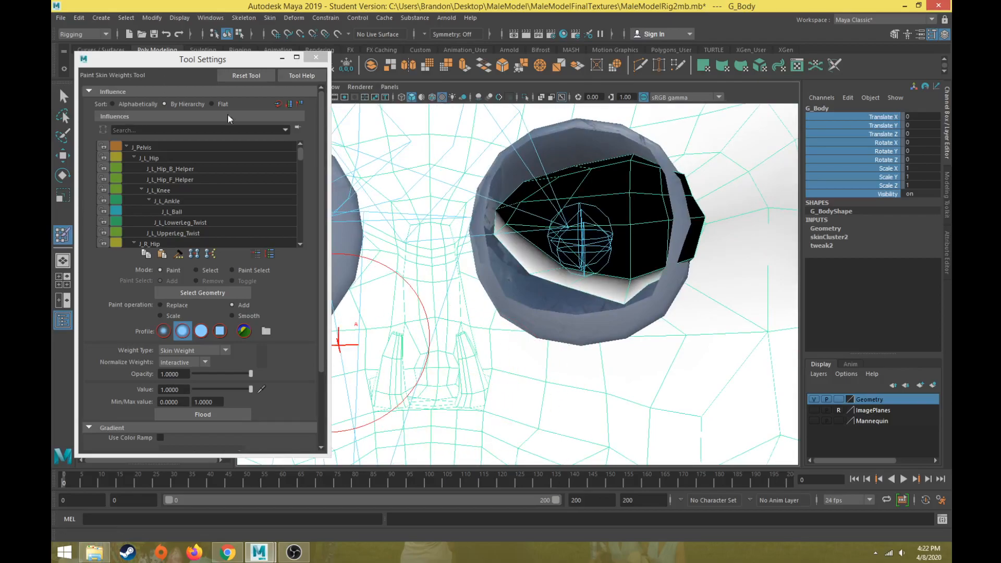
- Paint full neck-joint weight inside the eye socket and hide both eyeball meshes, G_Eye_L and G_Eye_R
left_click_drag(611, 211, 631, 167)
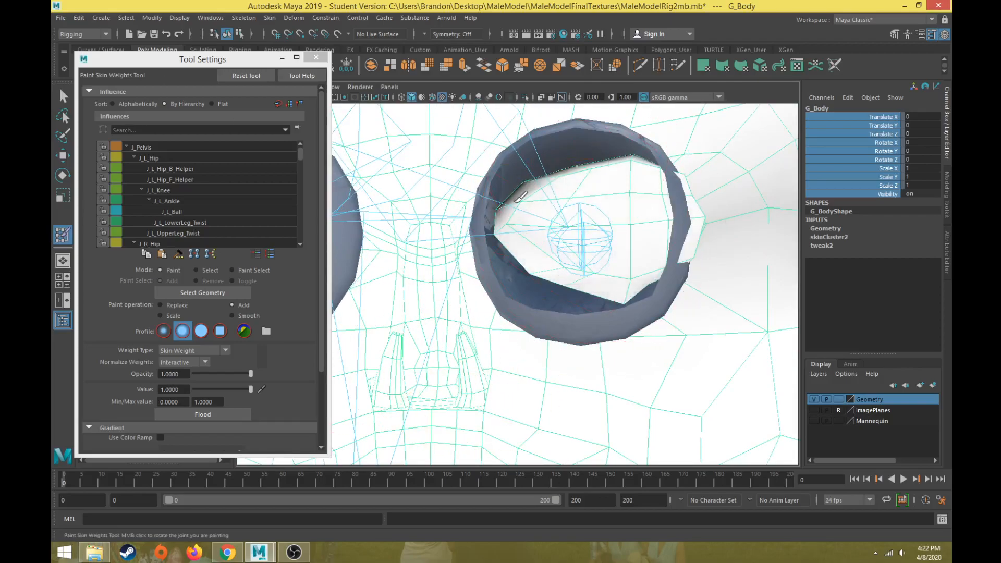
left_click_drag(220, 59, 284, 431)
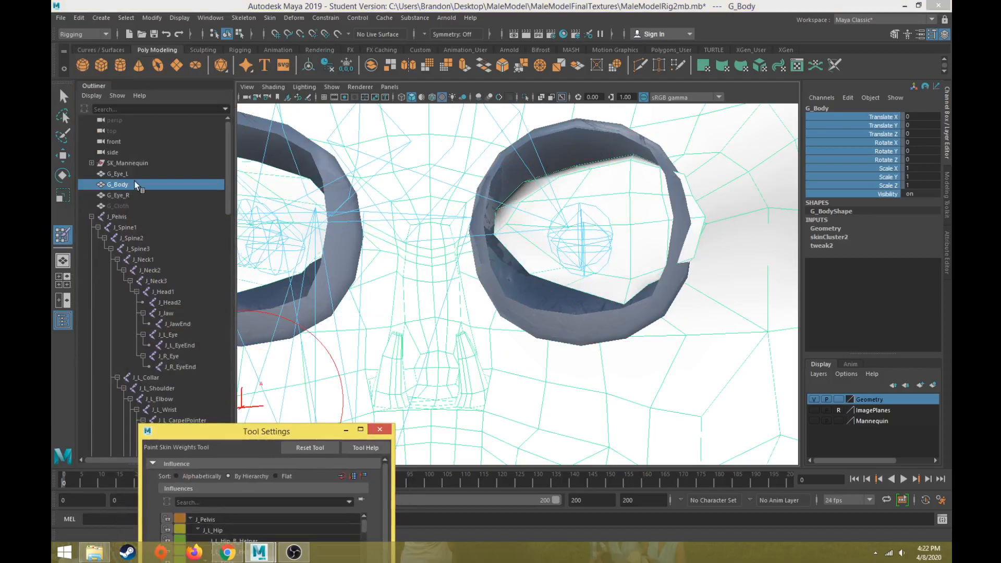
left_click(124, 194)
left_click(127, 174, "ctrl")
key("ctrl+h")
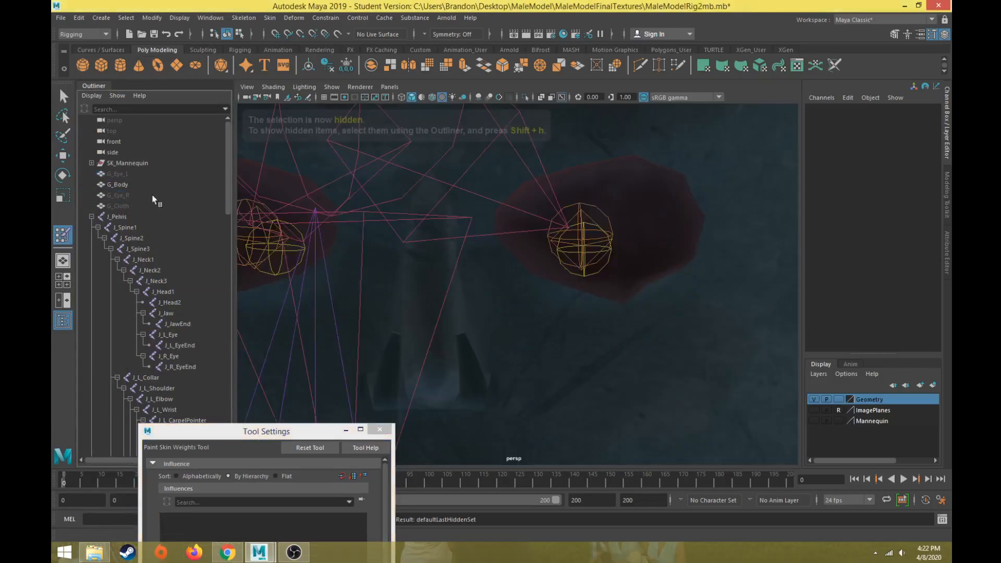
- Resume weight painting on G_Body and fill the remaining eye socket and eyelid geometry with full neck-joint weight
key("w")
left_click(495, 308)
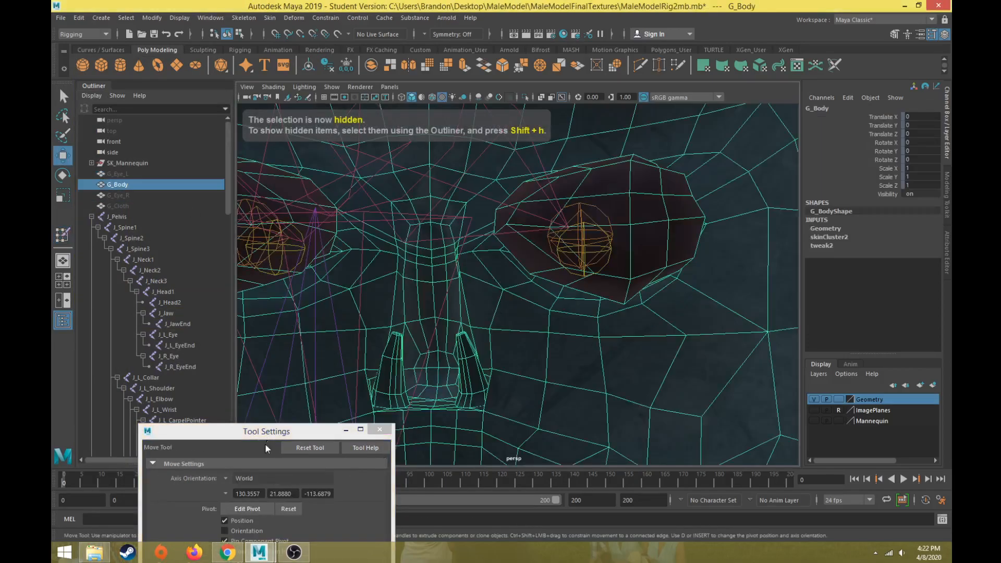
left_click(62, 234)
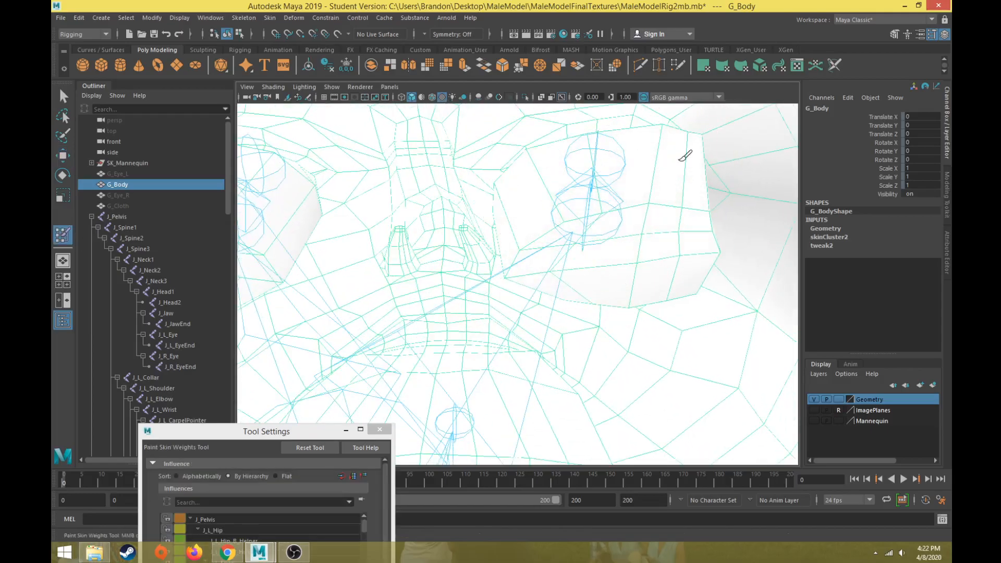
left_click_drag(652, 193, 659, 166, "alt")
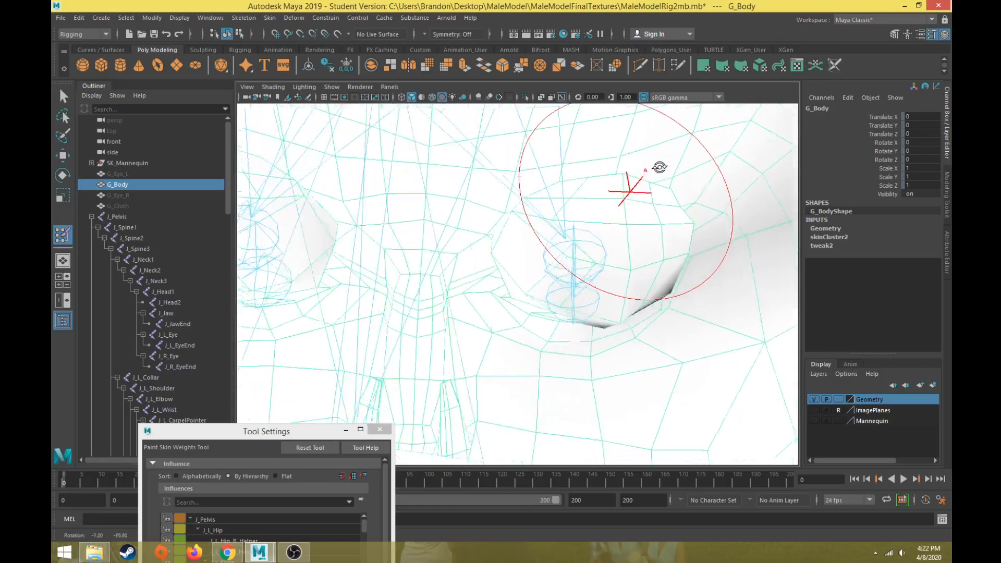
scroll(652, 227, "up", 3)
mouse_move(652, 227)
left_mouse_down("alt")
mouse_move(478, 259)
mouse_move(688, 131)
left_mouse_up("alt")
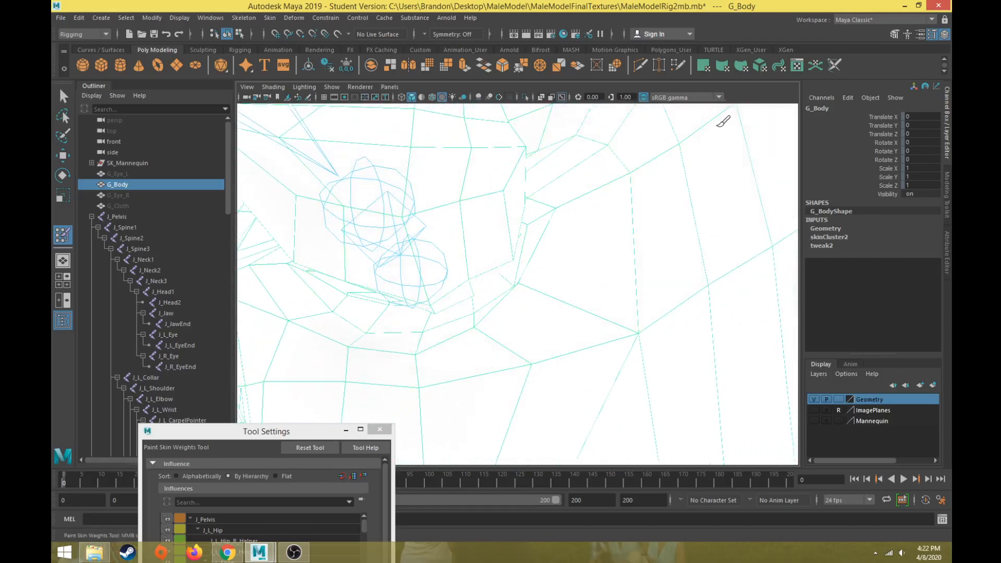
mouse_move(516, 245)
left_mouse_down("alt")
mouse_move(496, 217)
mouse_move(489, 351)
mouse_move(428, 230)
mouse_move(648, 335)
mouse_move(772, 290)
mouse_move(511, 286)
mouse_move(405, 315)
mouse_move(566, 309)
mouse_move(503, 286)
mouse_move(411, 194)
left_mouse_up("alt")
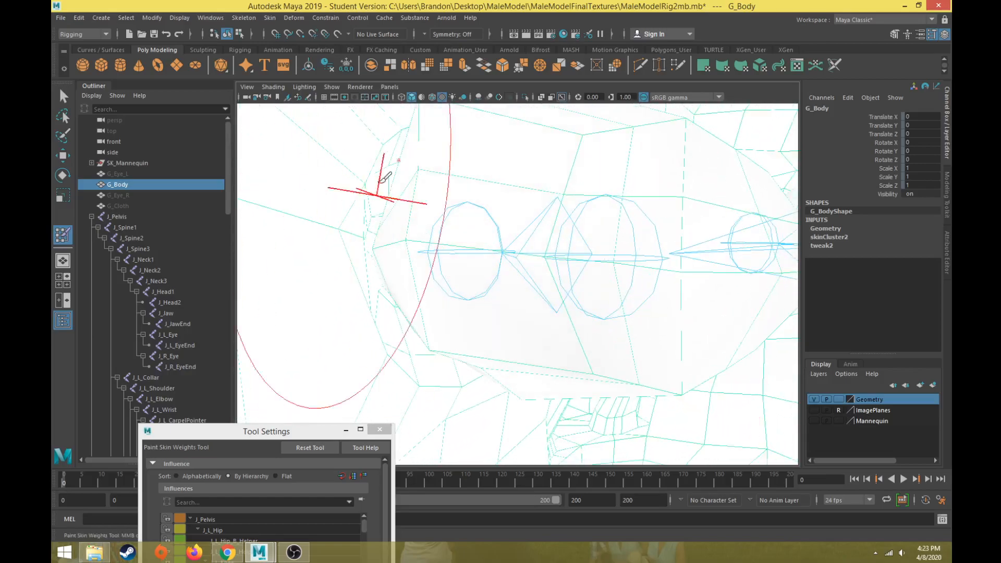
left_click_drag(462, 272, 524, 246, "alt")
left_click_drag(371, 280, 394, 262, "alt")
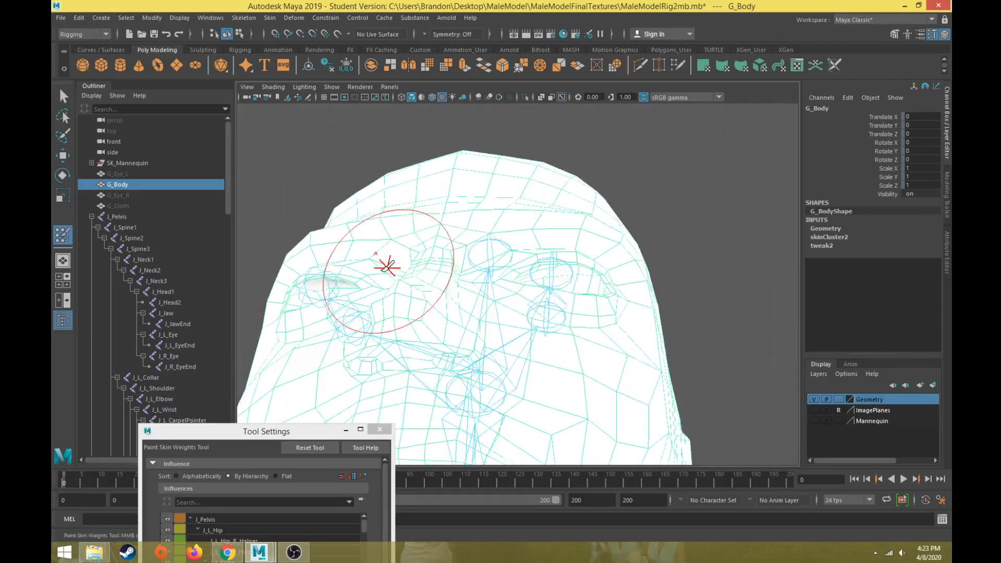
left_click_drag(559, 292, 608, 279, "alt")
left_click_drag(543, 275, 267, 395, "alt")
- Scrub the test animation to frame 42 and examine the head from several angles for vertices missing neck-joint weight
left_click_drag(246, 436, 191, 54)
middle_click_drag(491, 345, 499, 317, "alt")
left_click_drag(93, 477, 217, 483)
mouse_move(434, 398)
left_mouse_down("alt")
mouse_move(459, 343)
mouse_move(526, 356)
mouse_move(525, 326)
left_mouse_up("alt")
scroll(458, 368, "up", 3)
mouse_move(526, 326)
left_mouse_down("alt")
mouse_move(496, 349)
mouse_move(505, 329)
left_mouse_up("alt")
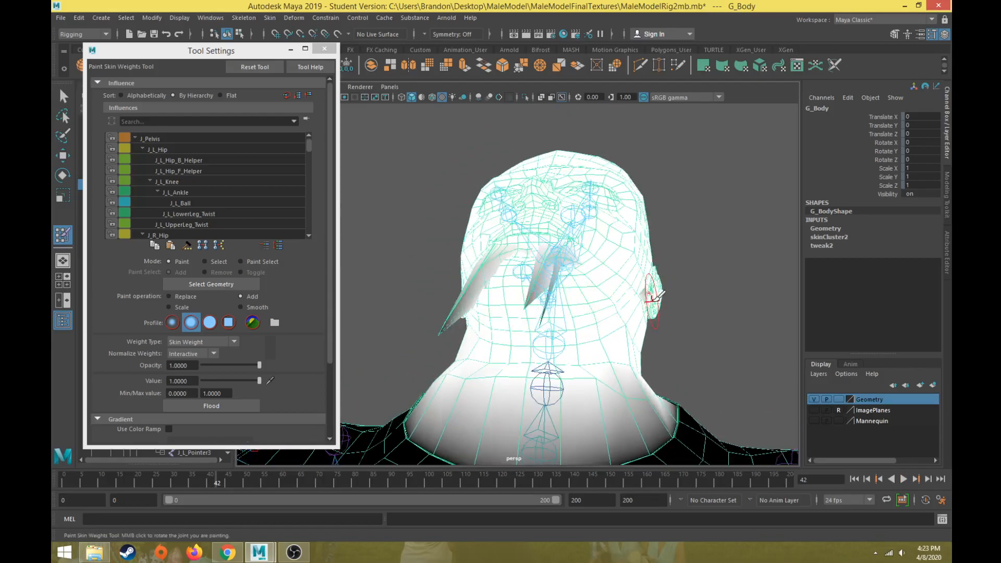
left_click_drag(569, 284, 492, 299, "alt")
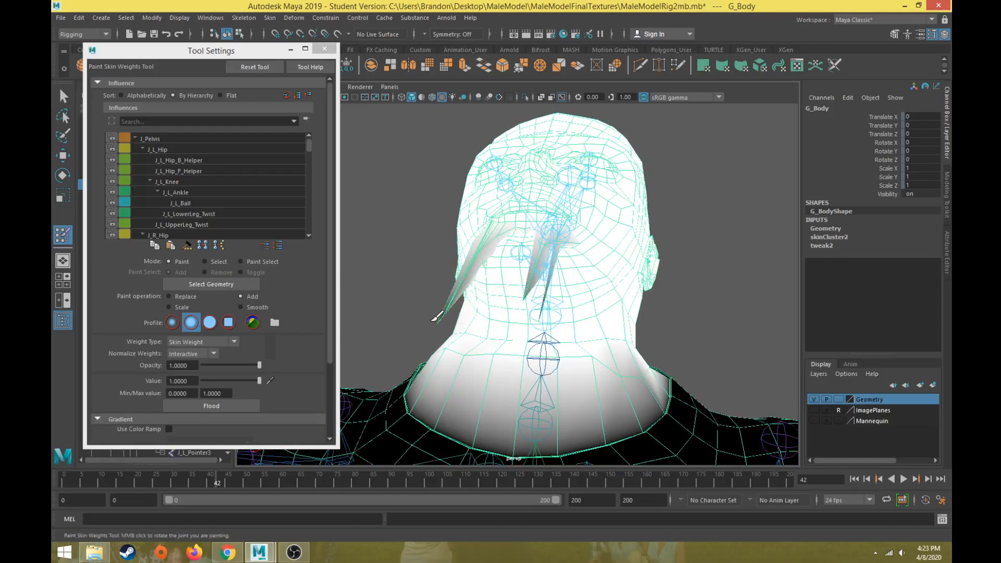
left_click_drag(536, 251, 73, 453, "alt")
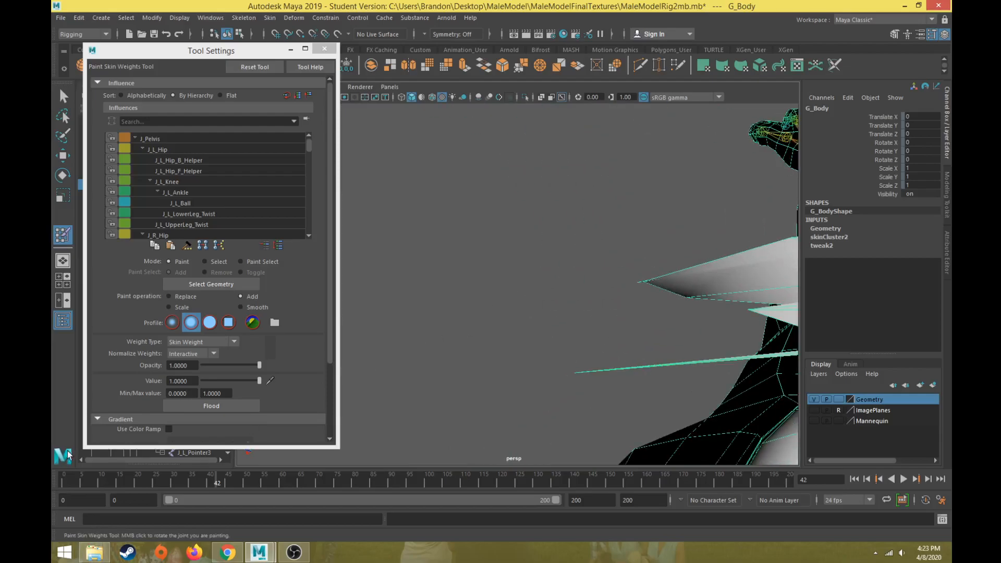
- Return to frame 0 and paint full neck-joint weight onto the missed vertices inside the mouth area
left_click_drag(214, 480, 52, 488)
left_click_drag(498, 391, 584, 393, "alt")
scroll(507, 349, "up", 5)
middle_click_drag(556, 386, 579, 293, "alt")
scroll(579, 292, "down", 5)
mouse_move(578, 292)
left_mouse_down("alt")
mouse_move(617, 261)
mouse_move(589, 271)
mouse_move(591, 255)
mouse_move(516, 356)
mouse_move(614, 384)
mouse_move(548, 378)
left_mouse_up("alt")
mouse_move(548, 378)
middle_mouse_down("alt")
mouse_move(512, 369)
mouse_move(728, 333)
mouse_move(572, 299)
middle_mouse_up("alt")
scroll(569, 306, "up", 2)
left_click_drag(574, 364, 508, 310, "alt")
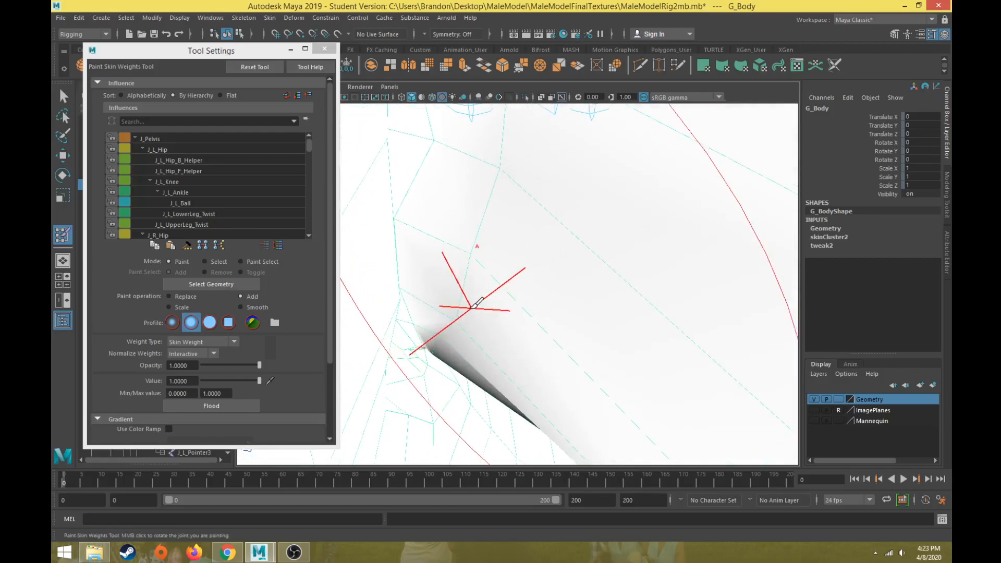
left_click_drag(453, 375, 508, 316, "alt")
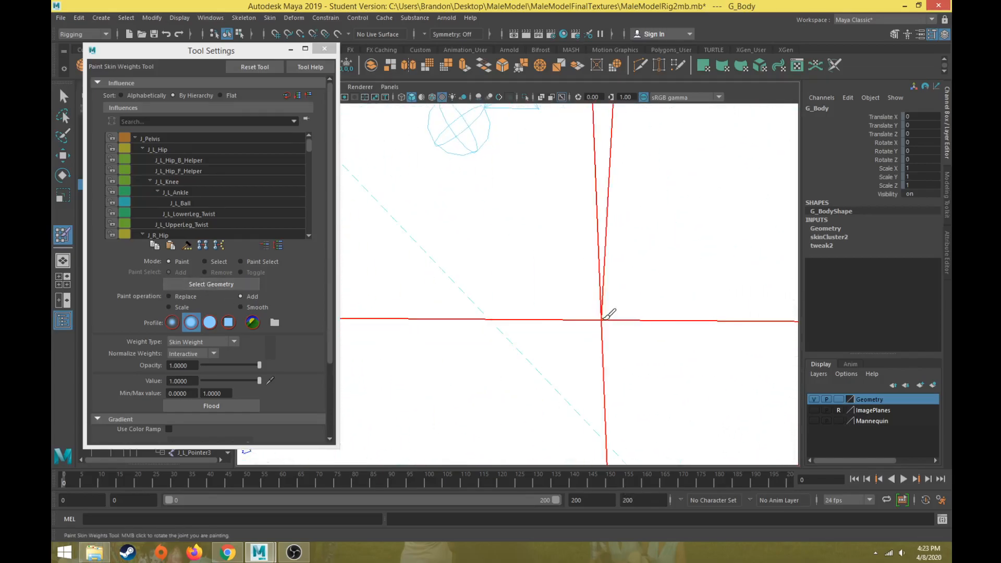
scroll(543, 298, "down", 10)
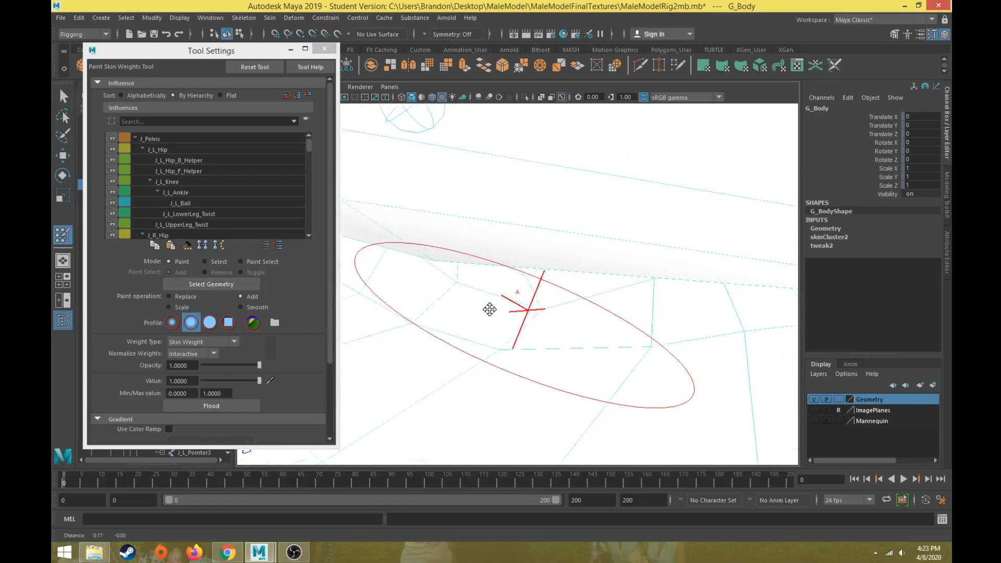
left_click_drag(504, 315, 590, 342, "alt")
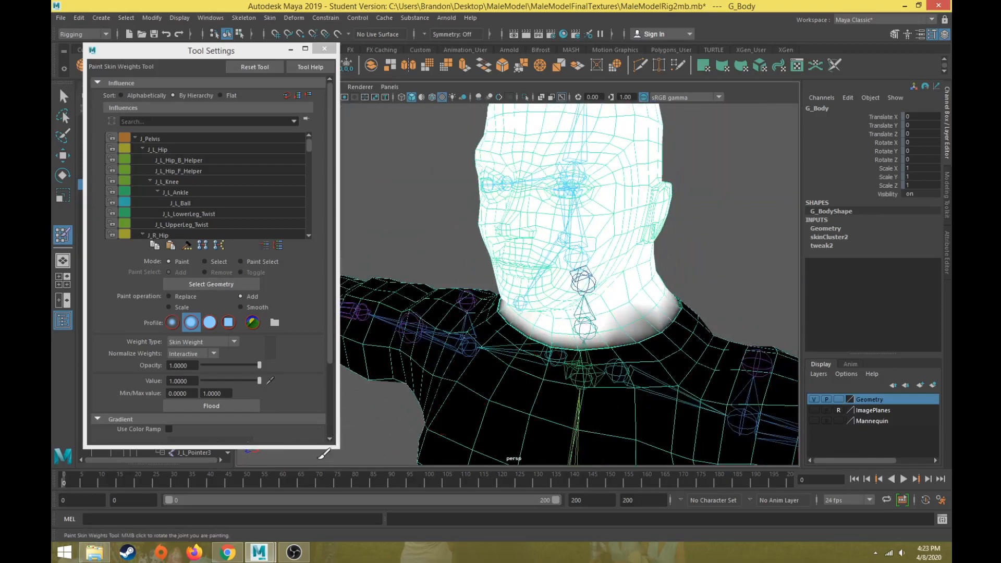
- Examine the head at frame 47 and play and scrub the test animation to check the neck deformation
left_click(236, 483)
scroll(567, 279, "up", 5)
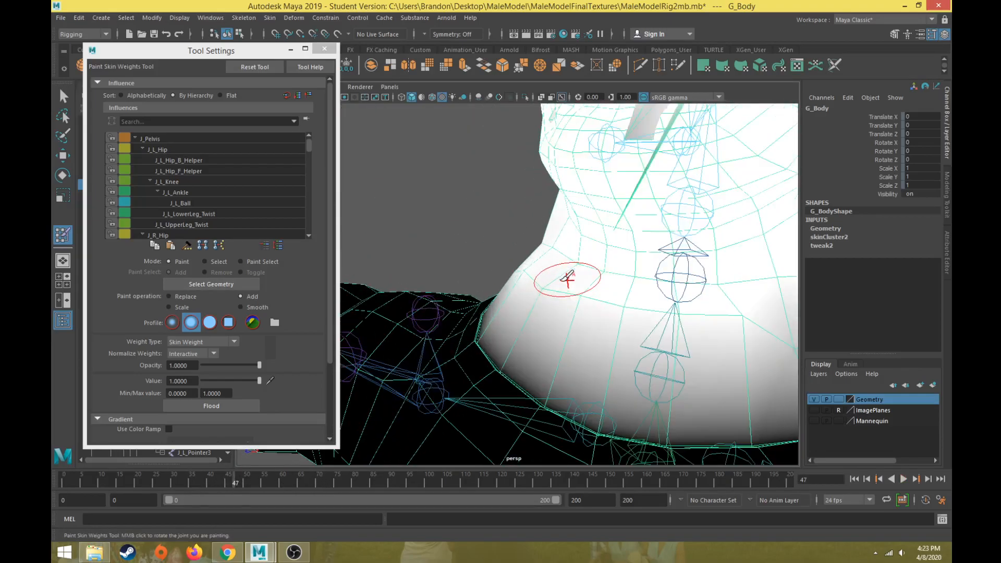
left_click_drag(568, 279, 536, 332, "alt")
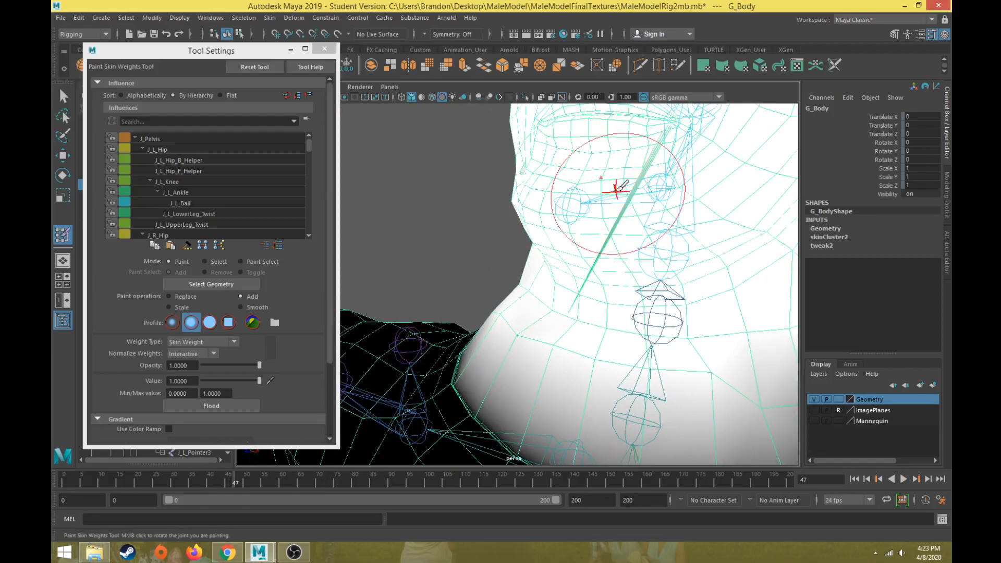
scroll(620, 187, "down", 5)
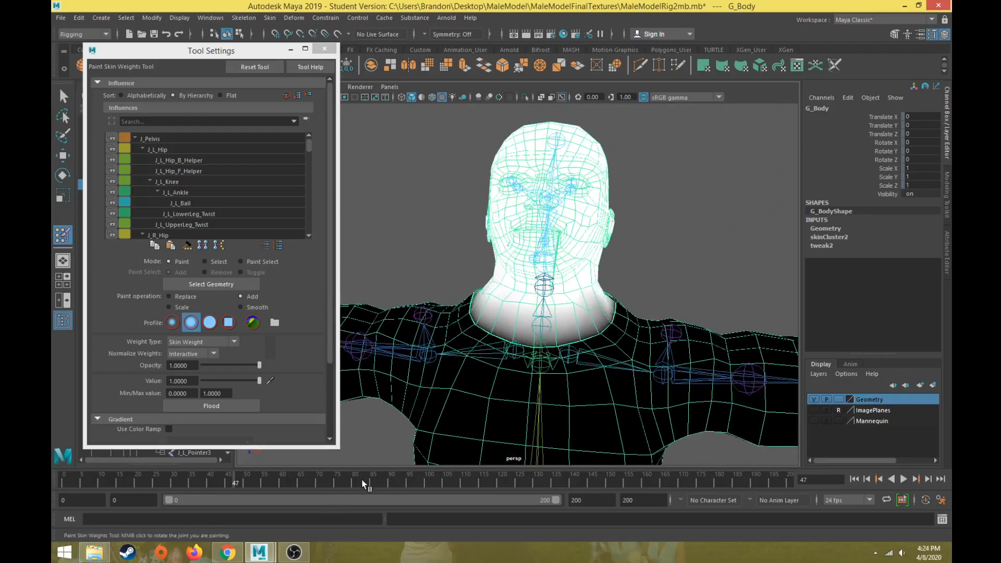
key("alt+v")
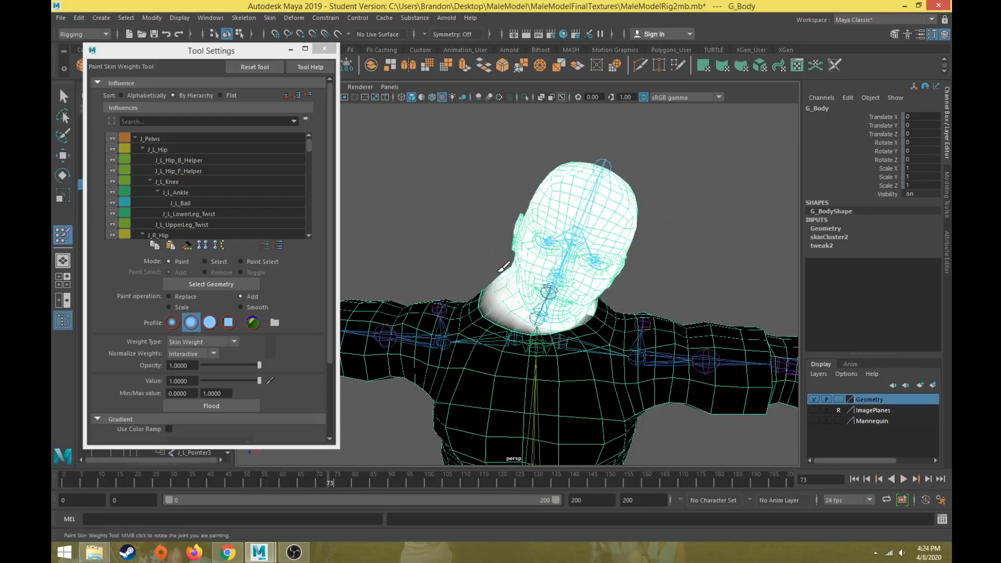
key("alt+v")
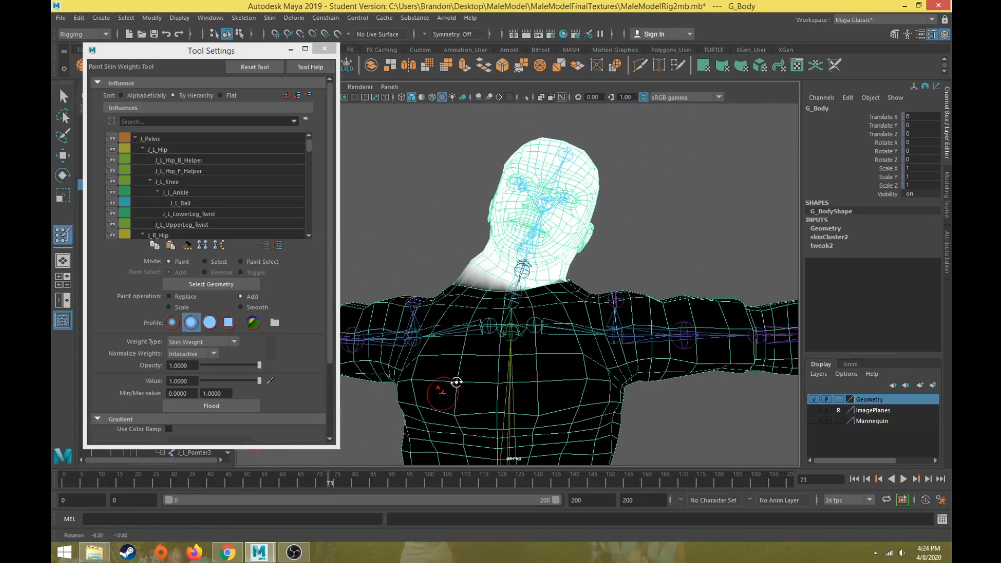
left_click_drag(73, 488, 176, 490)
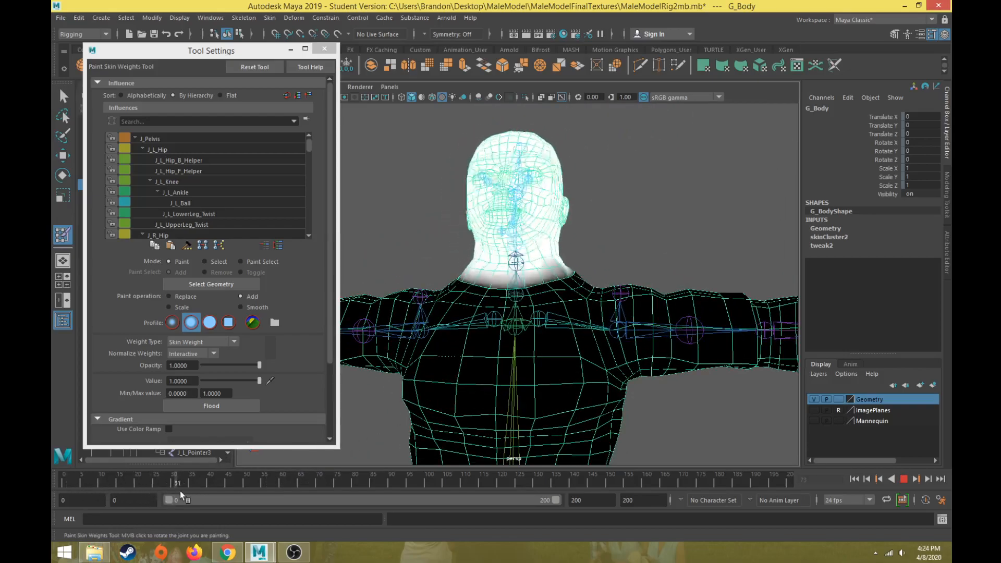
- Set the brush value to 0.1, build up neck-joint weight around the neck's base, and check the bend with the test animation
left_click_drag(189, 381, 179, 381)
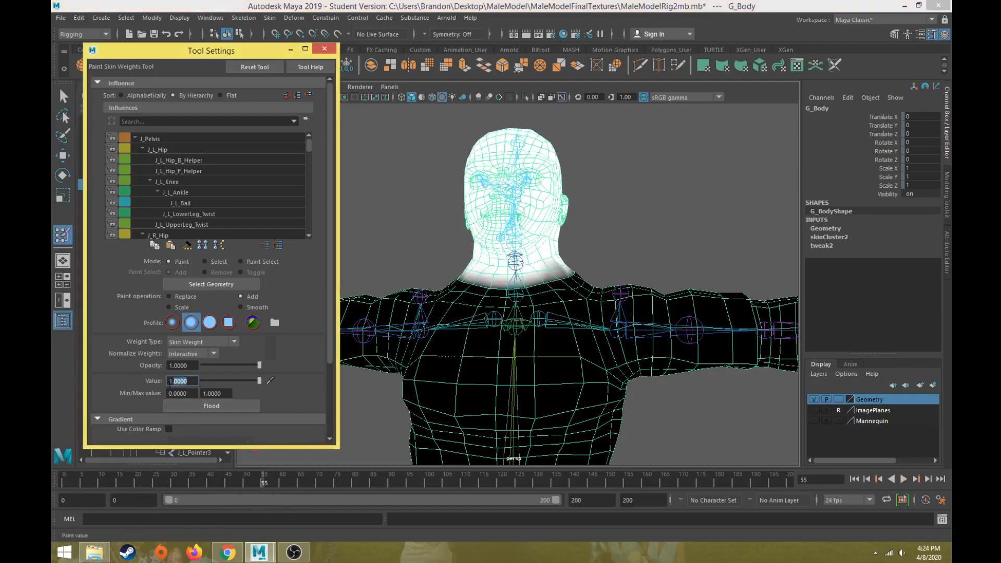
type("0.1")
key("Return")
scroll(529, 292, "up", 5)
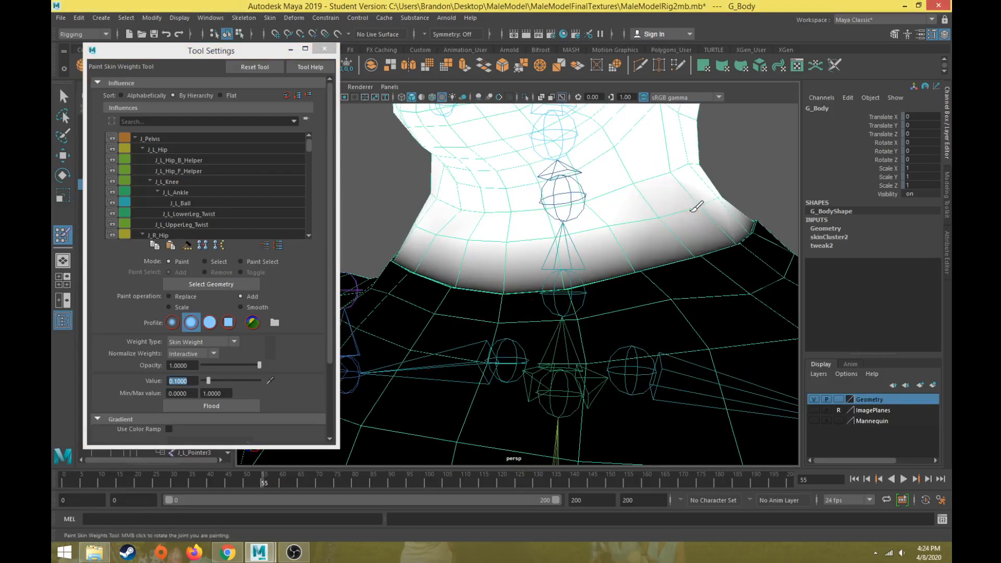
mouse_move(255, 482)
left_mouse_down()
mouse_move(376, 484)
mouse_move(297, 482)
left_mouse_up()
right_click_drag(577, 253, 552, 265, "alt")
middle_click_drag(579, 270, 527, 262, "alt")
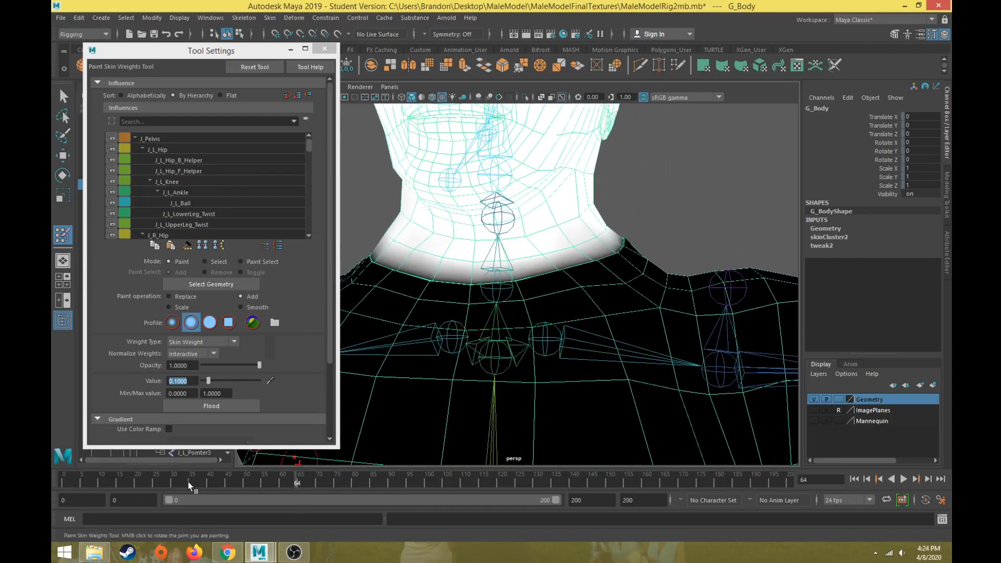
key("alt+v")
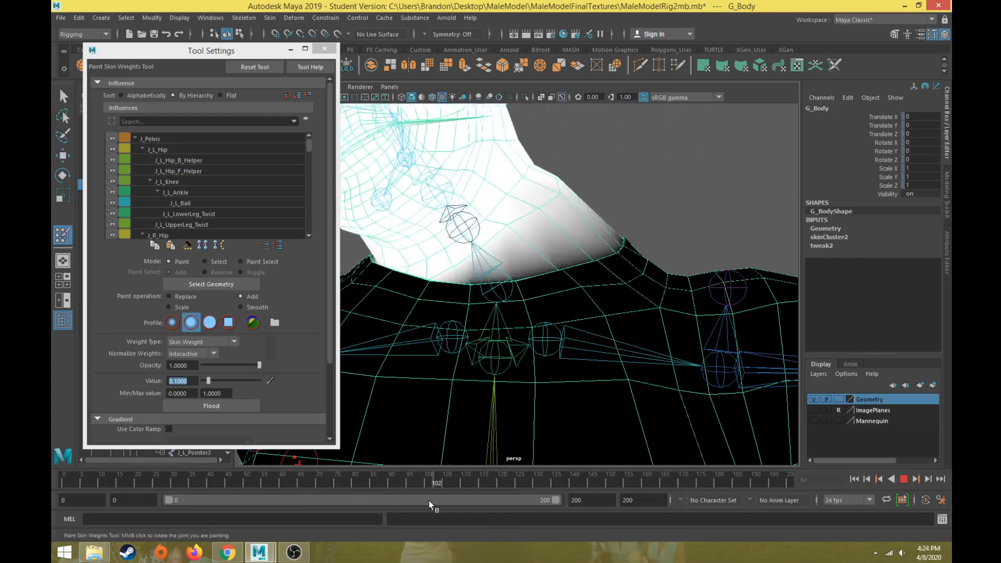
key("alt+v")
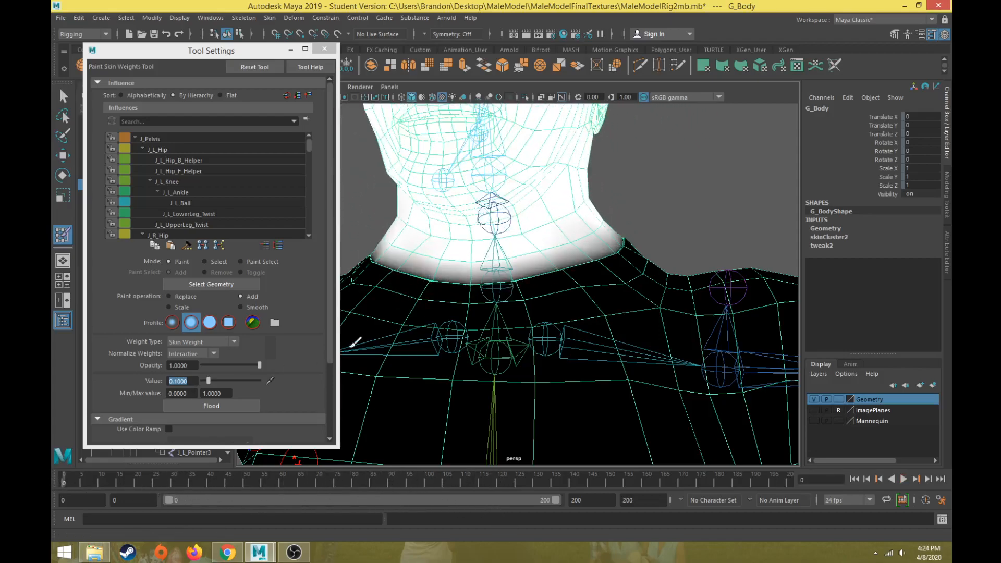
- Paint light neck-joint weight at value 0.1 across the collar seam onto the adjoining shoulder vertices at frame 0
scroll(543, 313, "up", 3)
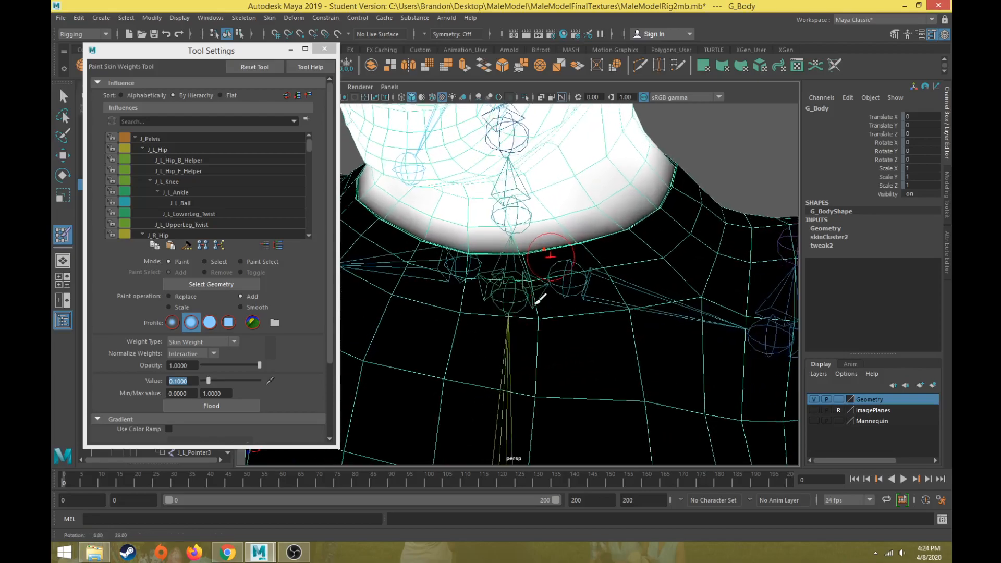
scroll(552, 282, "up", 3)
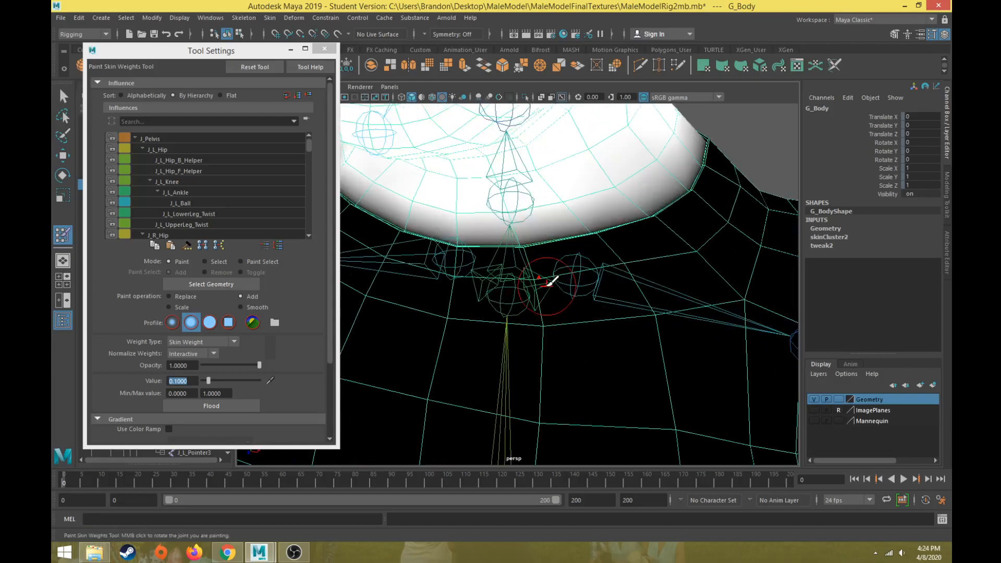
left_click_drag(496, 300, 518, 293, "alt")
middle_click_drag(519, 292, 488, 292, "alt")
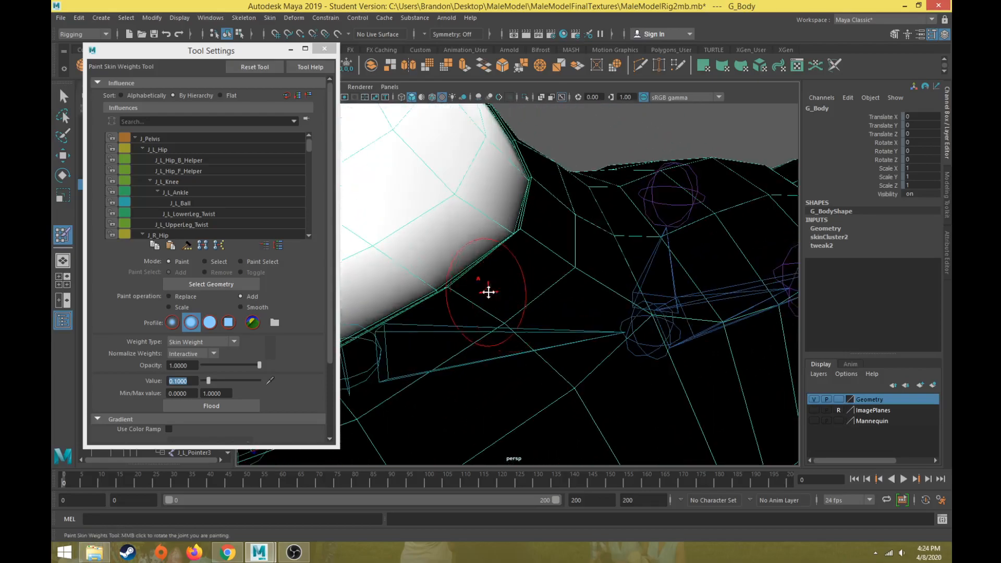
mouse_move(489, 292)
left_mouse_down("alt")
mouse_move(476, 351)
mouse_move(447, 339)
mouse_move(563, 322)
left_mouse_up("alt")
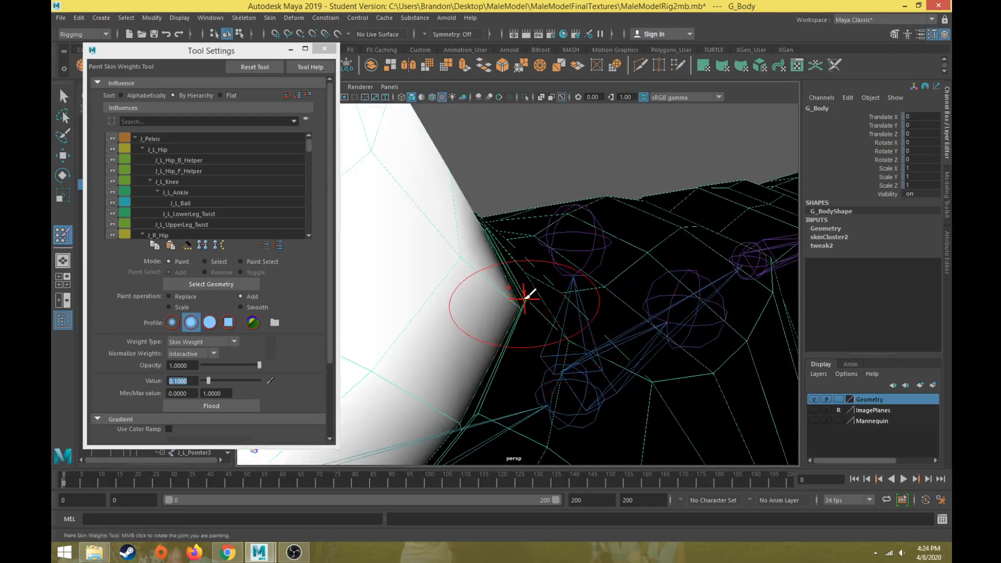
left_click(523, 306)
left_click_drag(512, 305, 501, 318, "alt")
scroll(513, 308, "up", 3)
mouse_move(472, 297)
middle_mouse_down("alt")
mouse_move(505, 238)
mouse_move(500, 295)
mouse_move(528, 264)
mouse_move(510, 273)
middle_mouse_up("alt")
scroll(504, 287, "down", 3)
scroll(510, 273, "down", 3)
scroll(511, 272, "down", 3)
scroll(548, 304, "up", 5)
middle_click_drag(590, 378, 472, 318, "alt")
right_click_drag(468, 273, 519, 494, "alt")
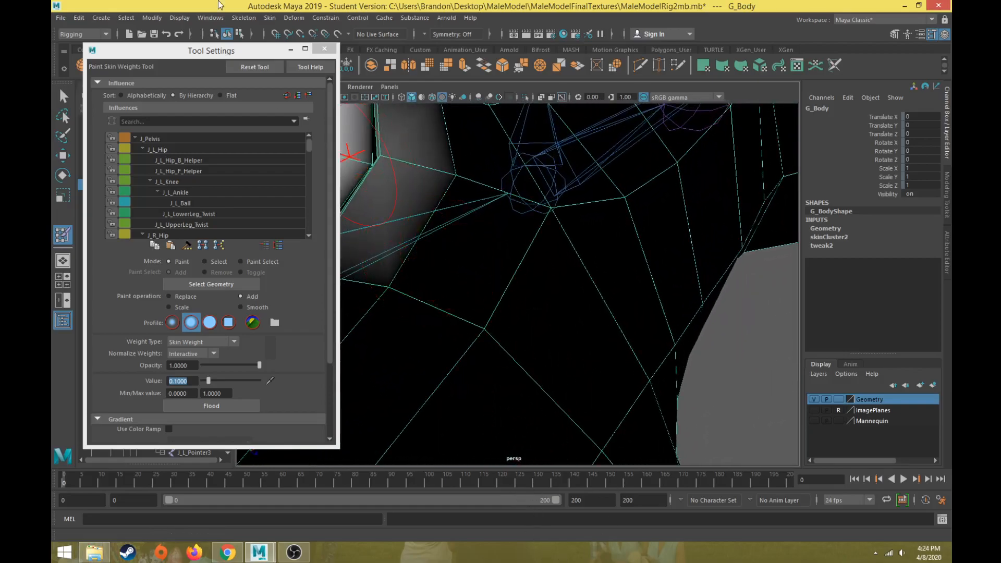
- Continue building up light J_Neck1 weight at value 0.1 along the collar seam toward the back of the neck
left_click_drag(213, 57, 155, 39)
middle_click_drag(440, 192, 559, 282, "alt")
mouse_move(559, 282)
right_mouse_down("alt")
mouse_move(537, 267)
mouse_move(572, 384)
right_mouse_up("alt")
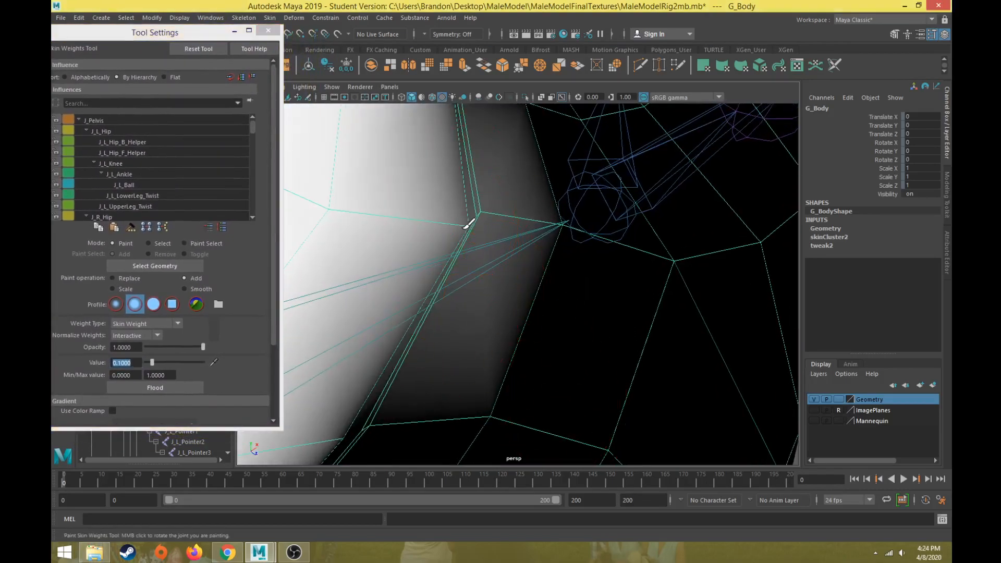
mouse_move(391, 331)
left_mouse_down("alt")
mouse_move(393, 297)
mouse_move(483, 386)
left_mouse_up("alt")
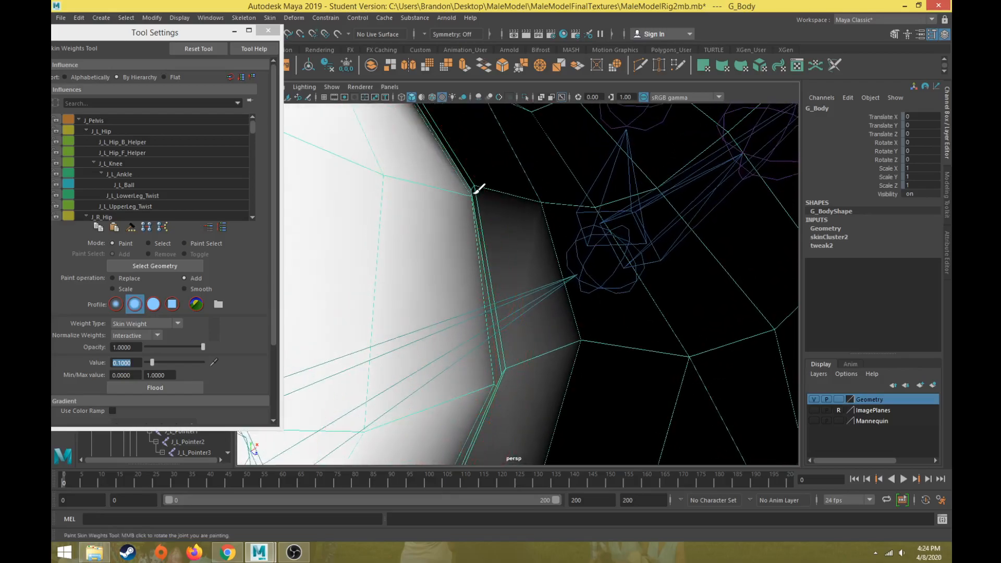
middle_click_drag(464, 183, 543, 418, "alt")
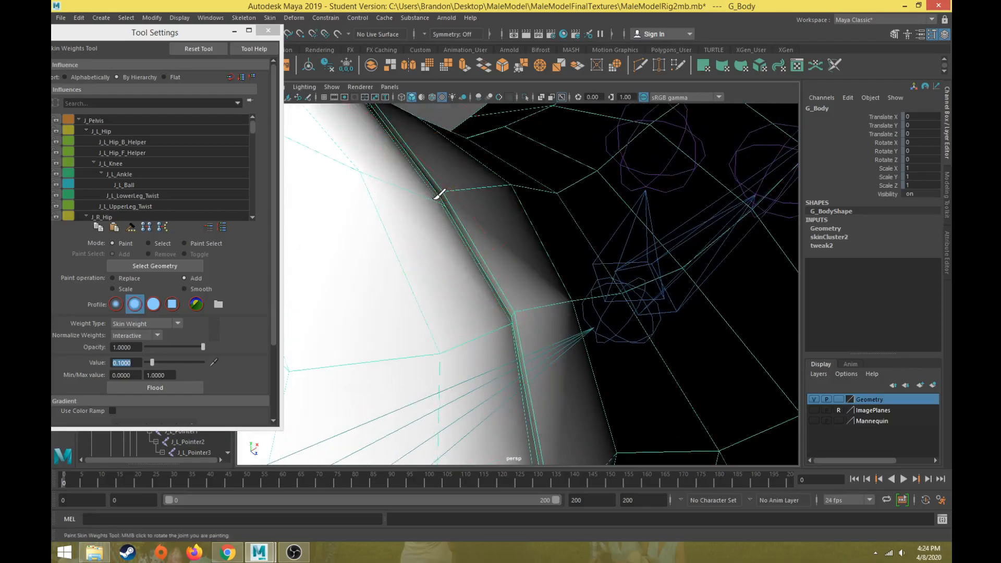
left_click_drag(478, 224, 616, 373, "alt")
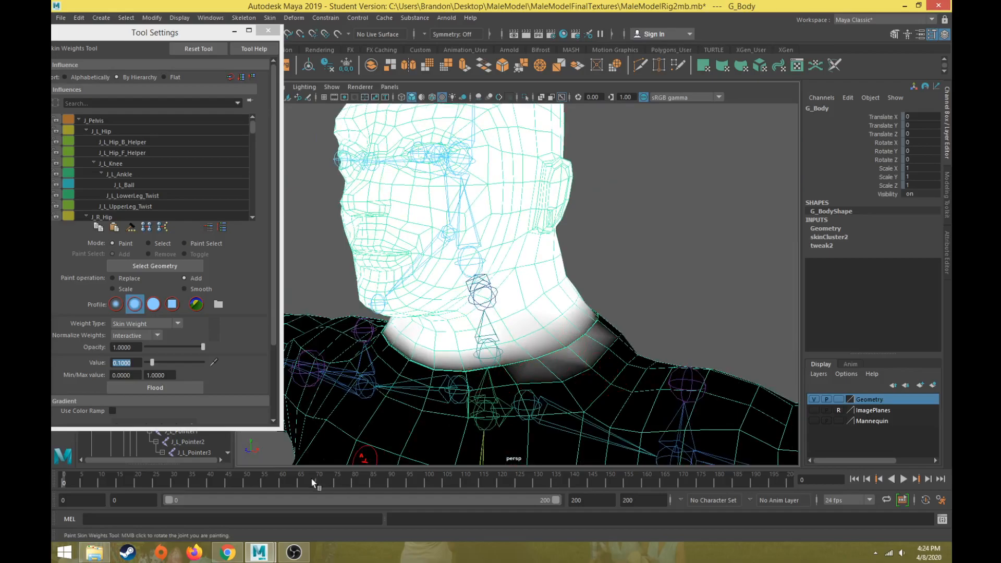
- Play the test animation to check the neck and collar deformation, and return to the start of the timeline
key("alt+v")
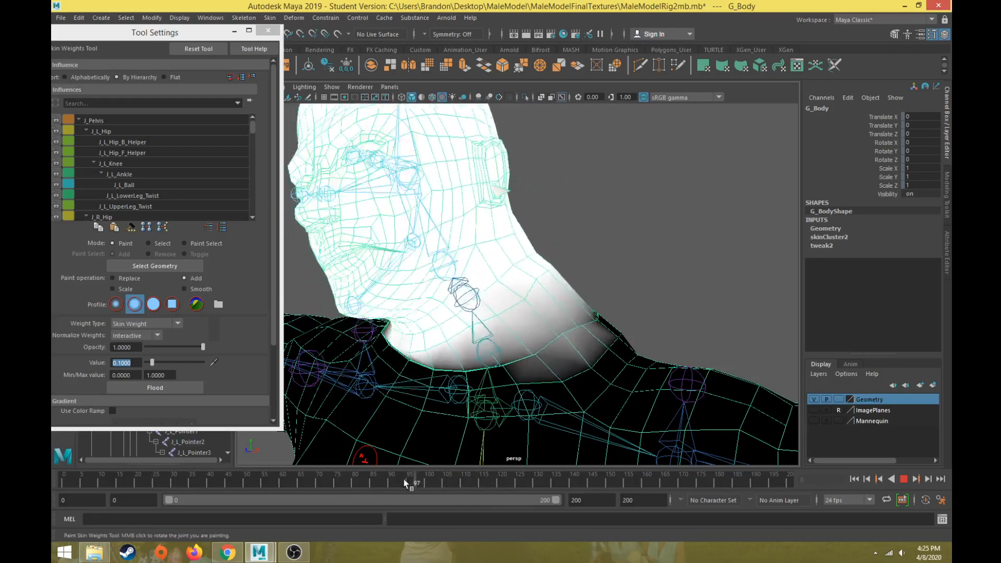
left_click(77, 490)
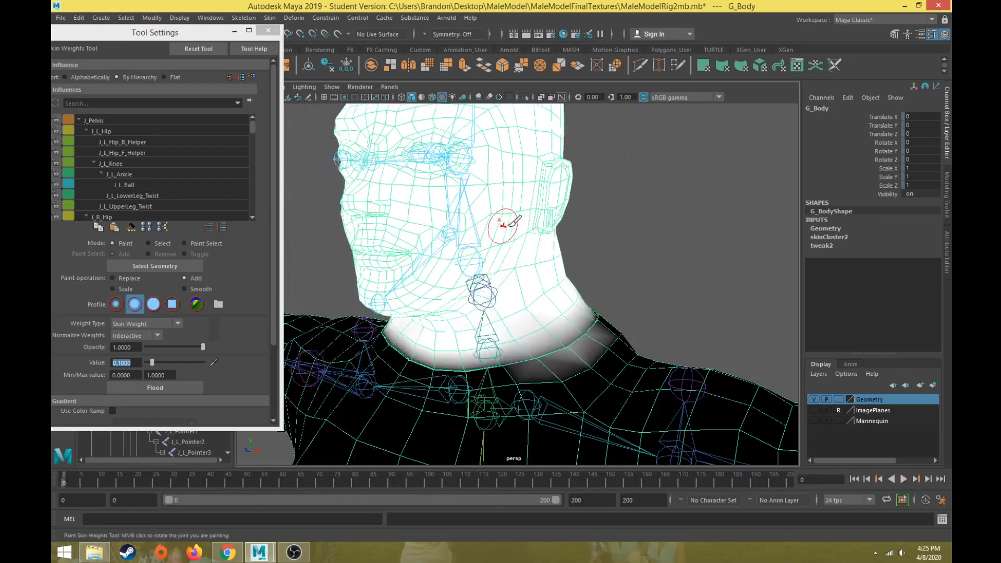
scroll(497, 226, "down", 5)
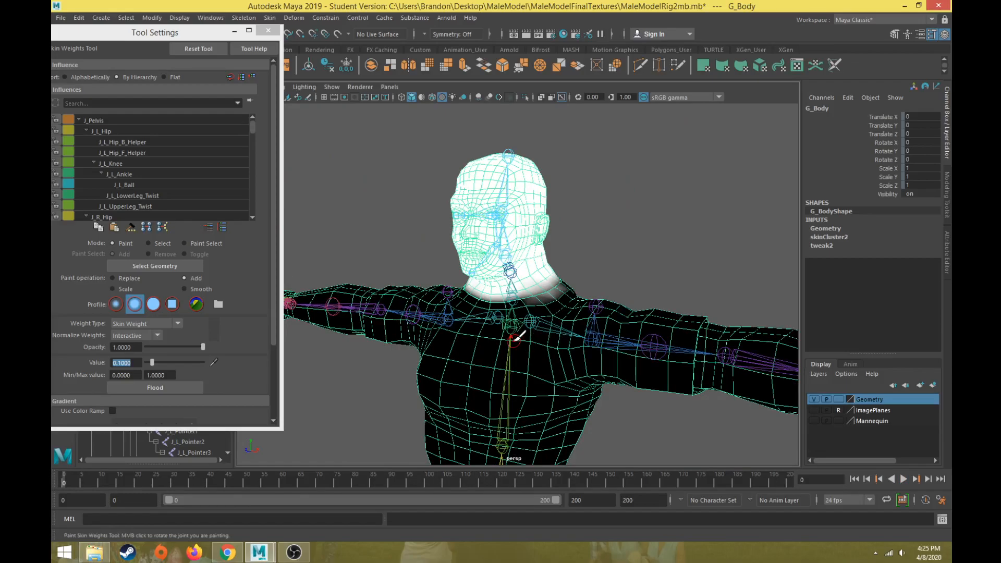
scroll(518, 338, "up", 5)
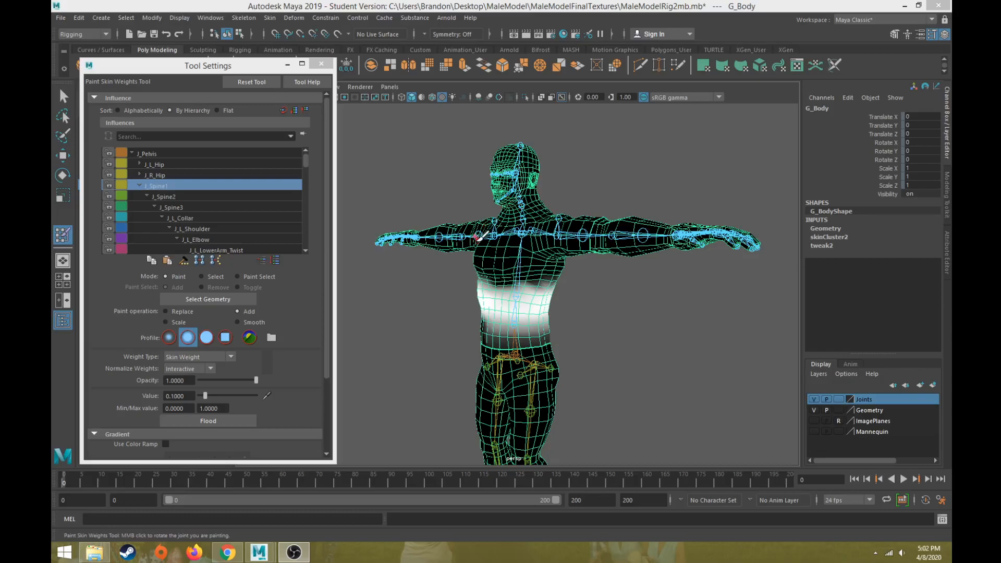
- Review the painted weights of J_Spine1, J_Spine2 and J_Spine3 on the torso from the front and back
scroll(535, 305, "up", 5)
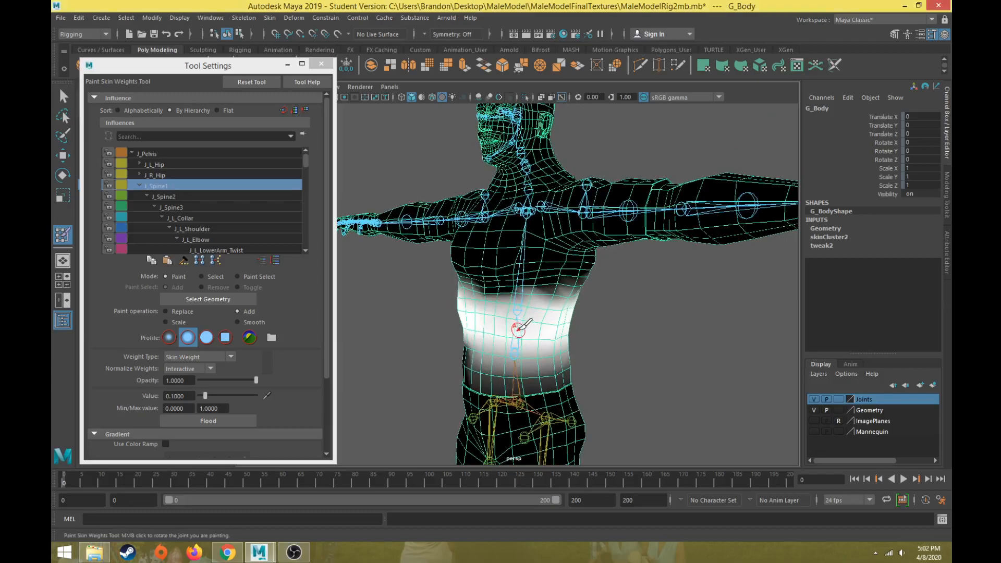
mouse_move(465, 313)
left_mouse_down("alt")
mouse_move(536, 297)
mouse_move(469, 307)
left_mouse_up("alt")
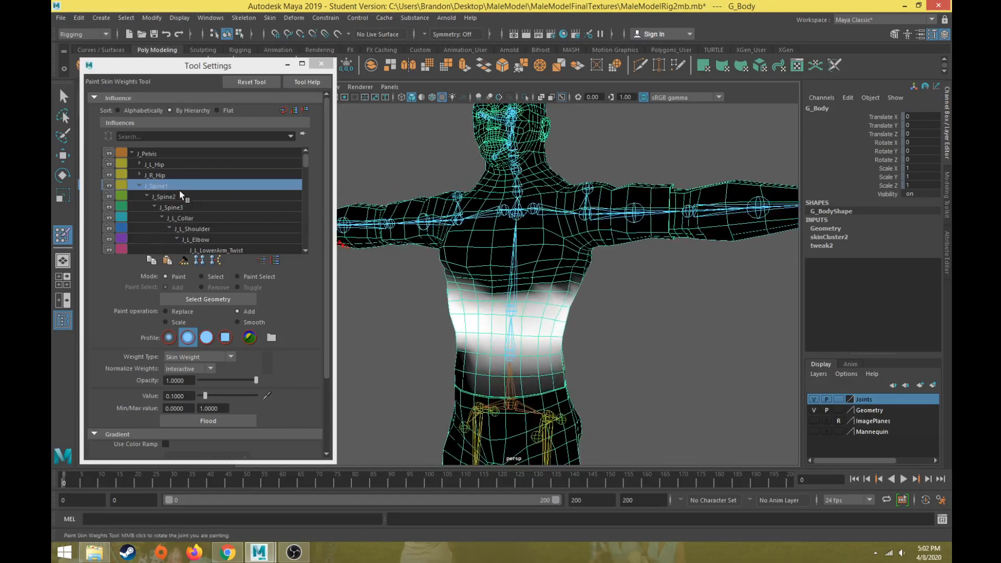
left_click(178, 196)
mouse_move(545, 259)
left_mouse_down("alt")
mouse_move(563, 268)
mouse_move(546, 265)
left_mouse_up("alt")
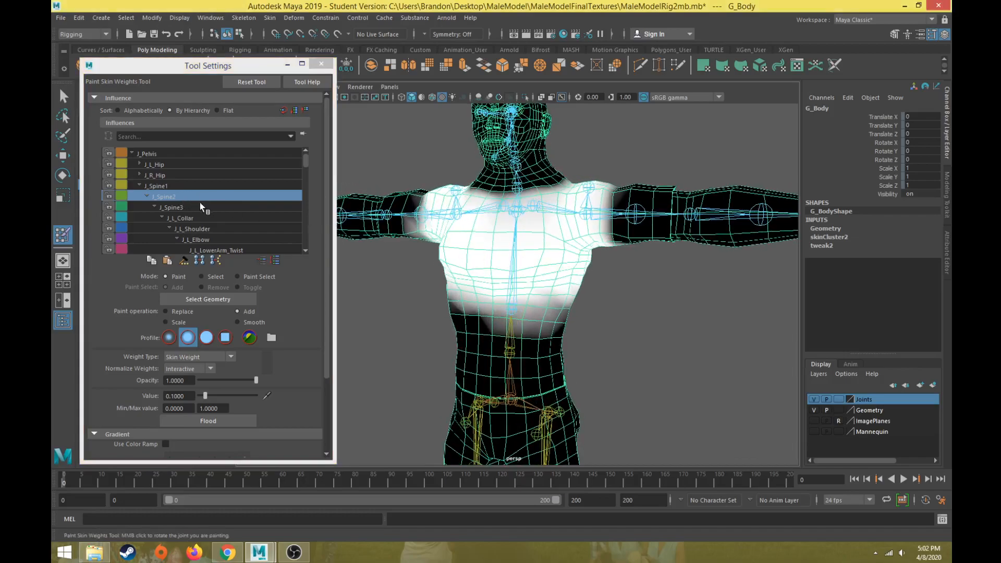
left_click(190, 210)
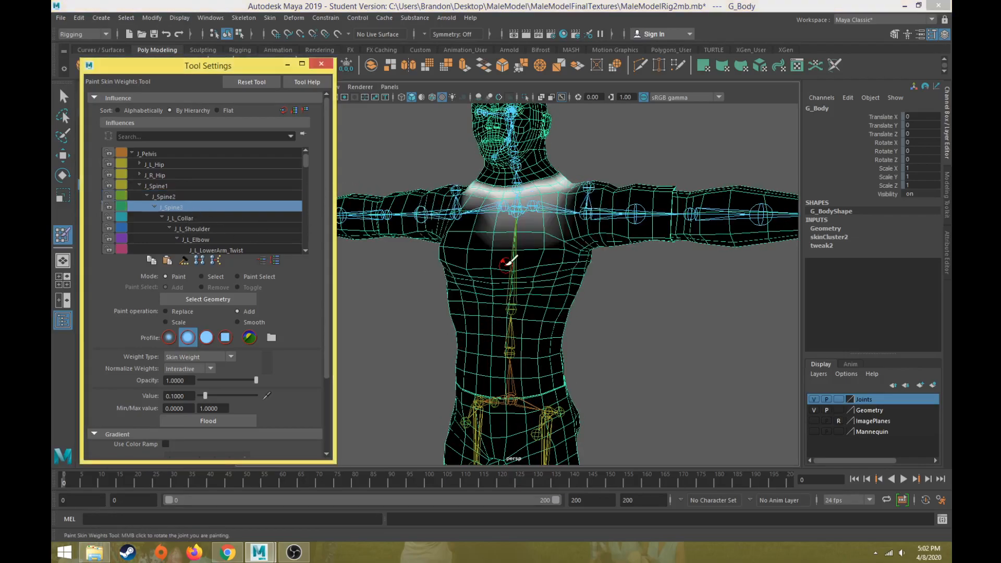
mouse_move(510, 252)
left_mouse_down("alt")
mouse_move(592, 264)
mouse_move(322, 269)
mouse_move(345, 261)
left_mouse_up("alt")
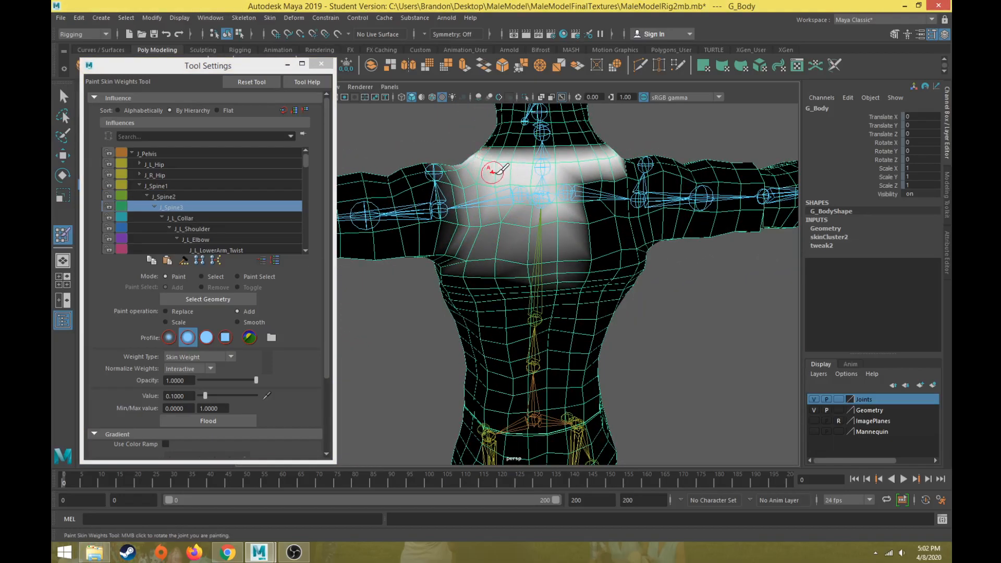
- Collapse the J_L_Collar branch and examine the J_Neck1 weights around the base of the neck
left_click(163, 218)
left_click(180, 228)
left_click_drag(401, 235, 516, 232, "alt")
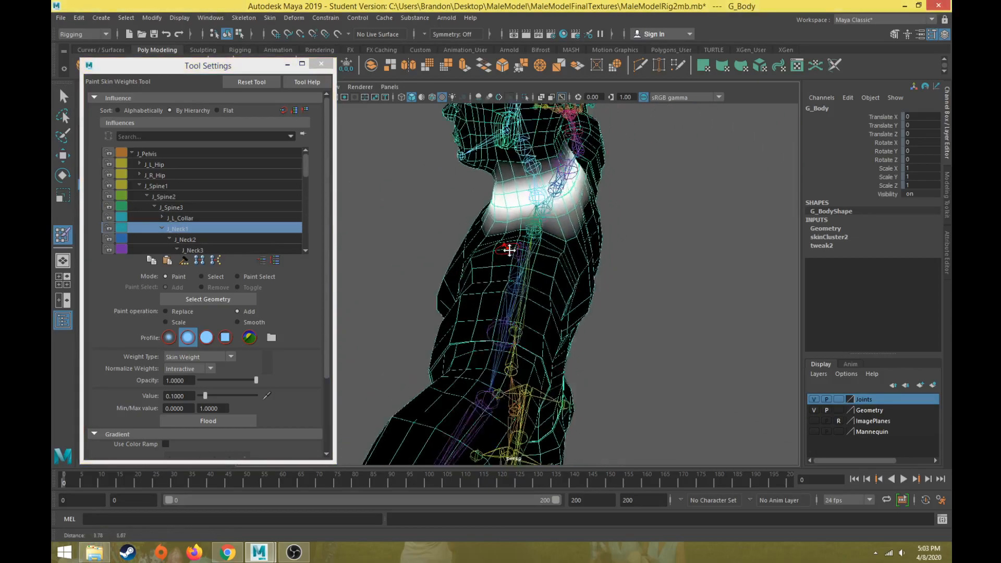
middle_click_drag(516, 233, 537, 260, "alt")
right_click_drag(469, 271, 539, 290, "alt")
left_click_drag(539, 290, 557, 284, "alt")
middle_click_drag(557, 284, 500, 308, "alt")
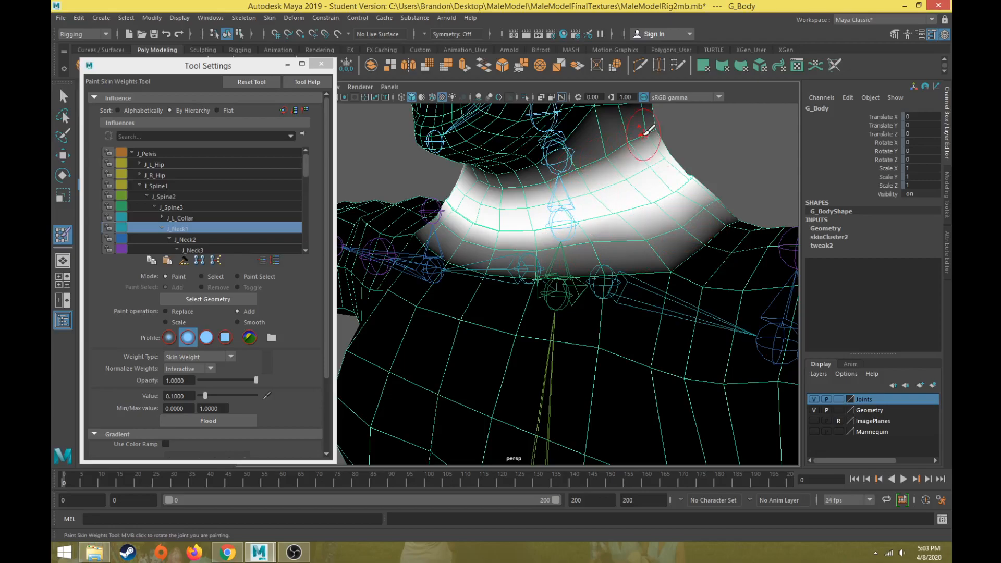
- Examine the J_Neck2 and J_Neck3 weights around the middle and upper neck
left_click(195, 238)
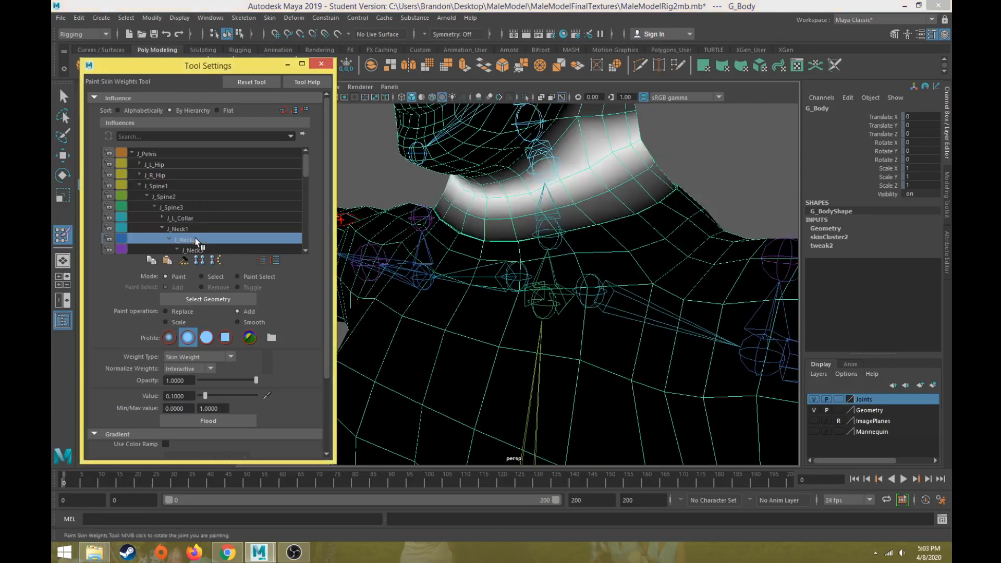
left_click_drag(634, 242, 688, 241, "alt")
left_click_drag(595, 252, 630, 250, "alt")
middle_click_drag(630, 250, 656, 282, "alt")
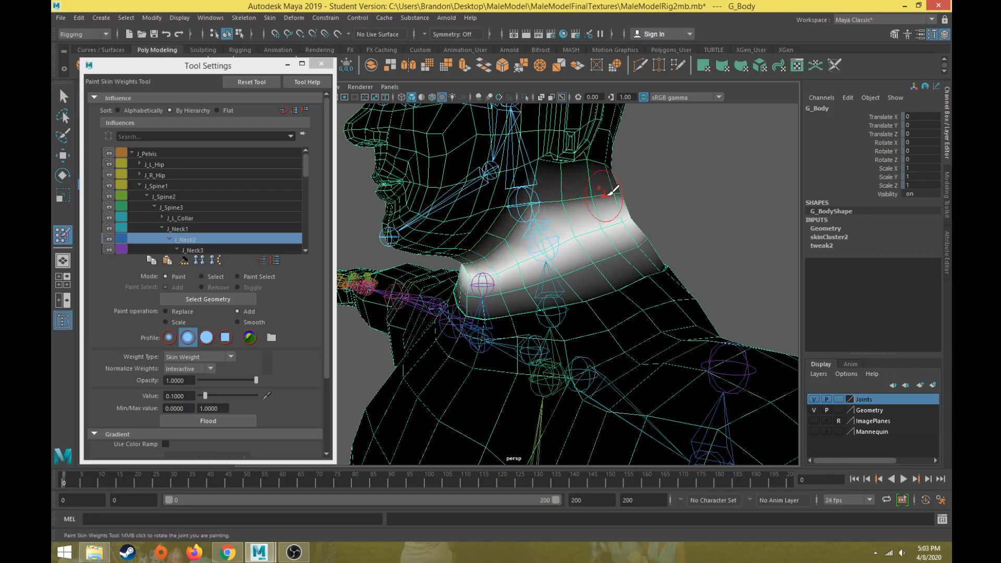
left_click(207, 251)
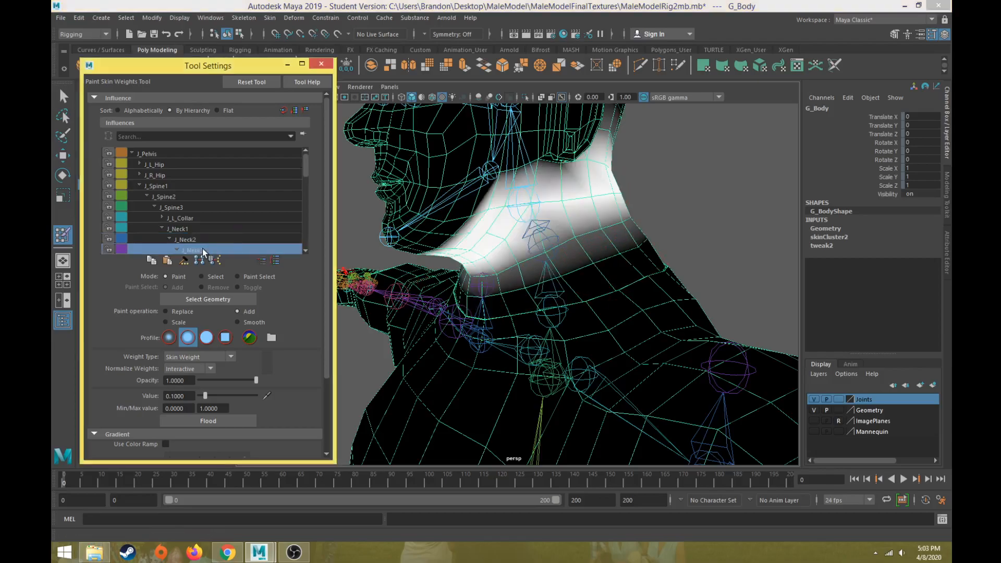
left_click_drag(486, 253, 529, 273, "alt")
- Display the J_Head1 influence and examine how its weights cover the head down to the jaw and nape
left_click(304, 173)
scroll(242, 189, "down", 2)
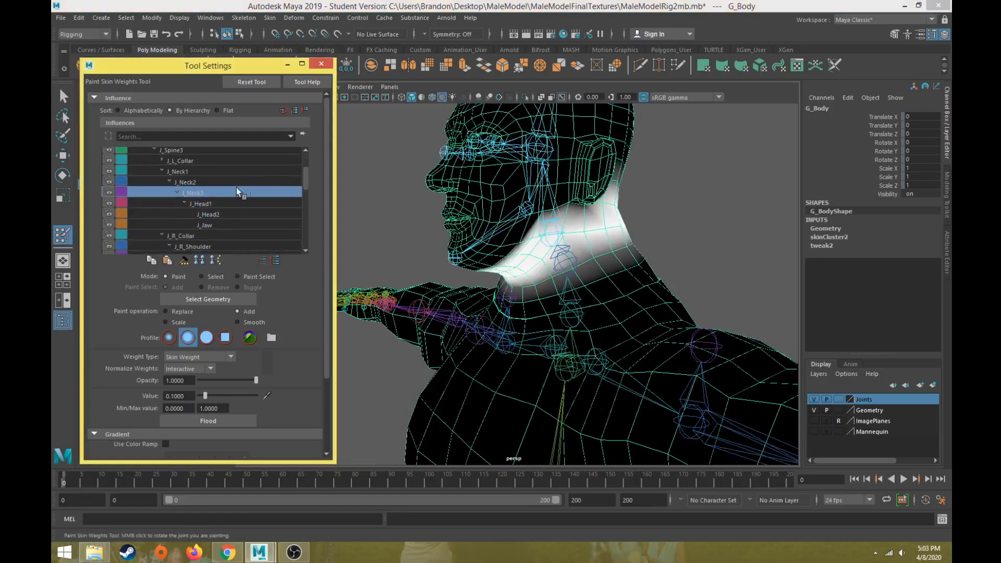
left_click(199, 203)
mouse_move(501, 219)
left_mouse_down("alt")
mouse_move(525, 204)
mouse_move(532, 232)
left_mouse_up("alt")
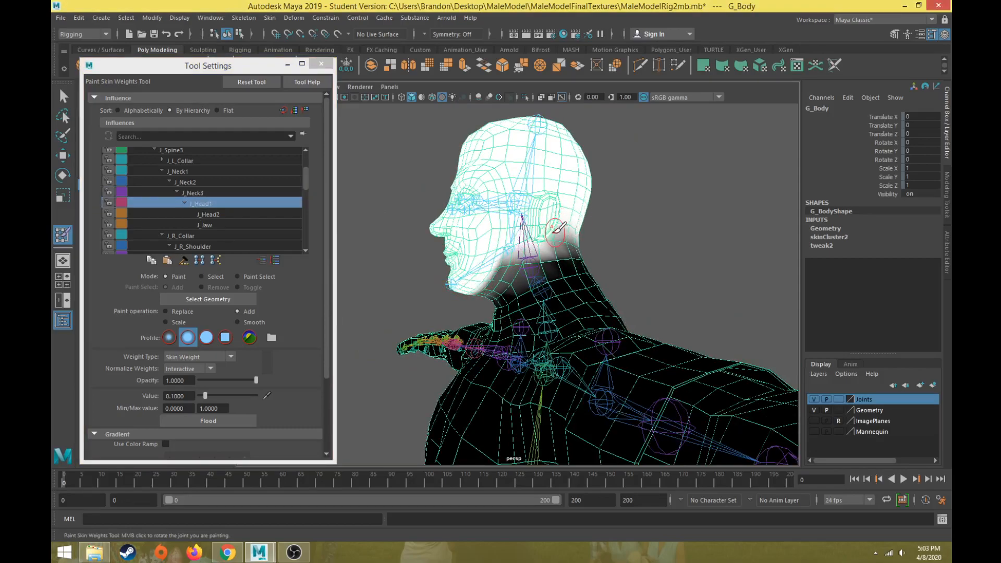
scroll(521, 328, "up", 2)
- Leave weight painting and select the J_Neck1 joint at the neck's base with the Rotate tool
key("w")
left_click(552, 318)
scroll(552, 318, "down", 3)
left_click_drag(552, 318, 620, 323, "alt")
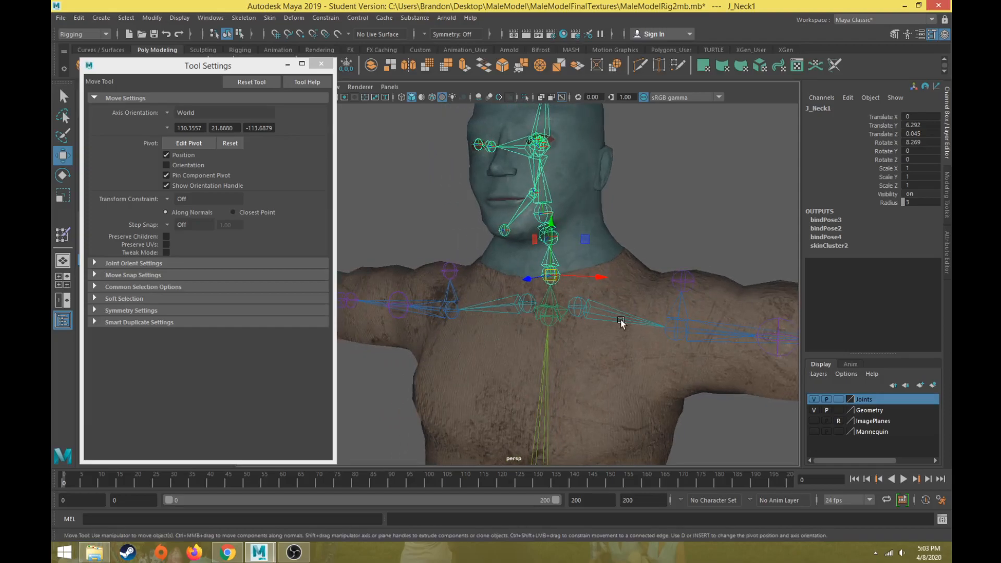
key("e")
left_click_drag(593, 296, 535, 252, "alt")
key("ctrl+z")
left_click(606, 197)
left_click(529, 276)
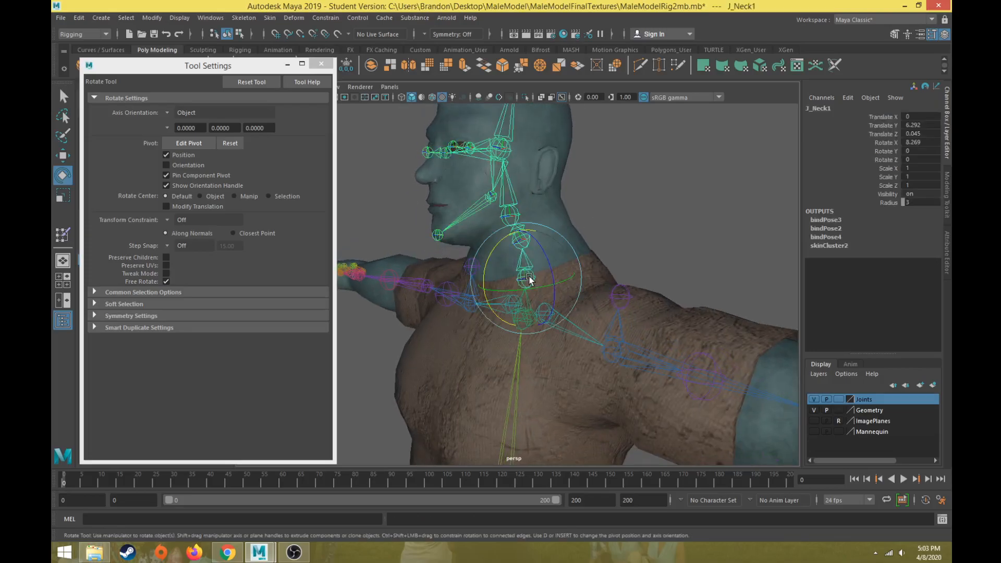
- Add the upper neck joints to the selection and rotate them together to test the deformation at the collar
key("q")
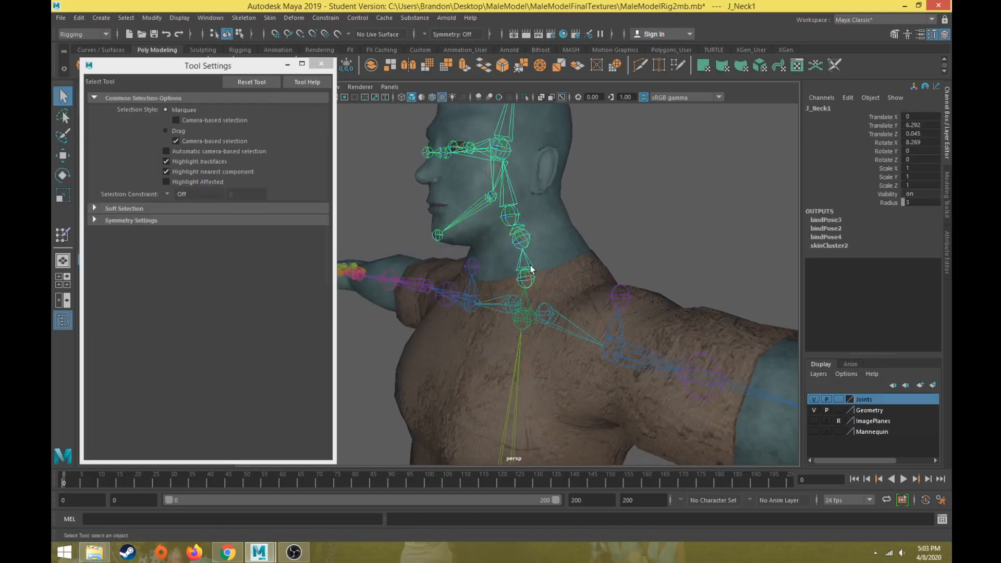
left_click(523, 240, "shift")
key("e")
left_click_drag(543, 231, 502, 287, "alt")
mouse_move(575, 182)
left_mouse_down()
mouse_move(585, 188)
mouse_move(574, 173)
left_mouse_up()
scroll(459, 266, "up", 5)
left_click_drag(459, 265, 549, 305, "alt")
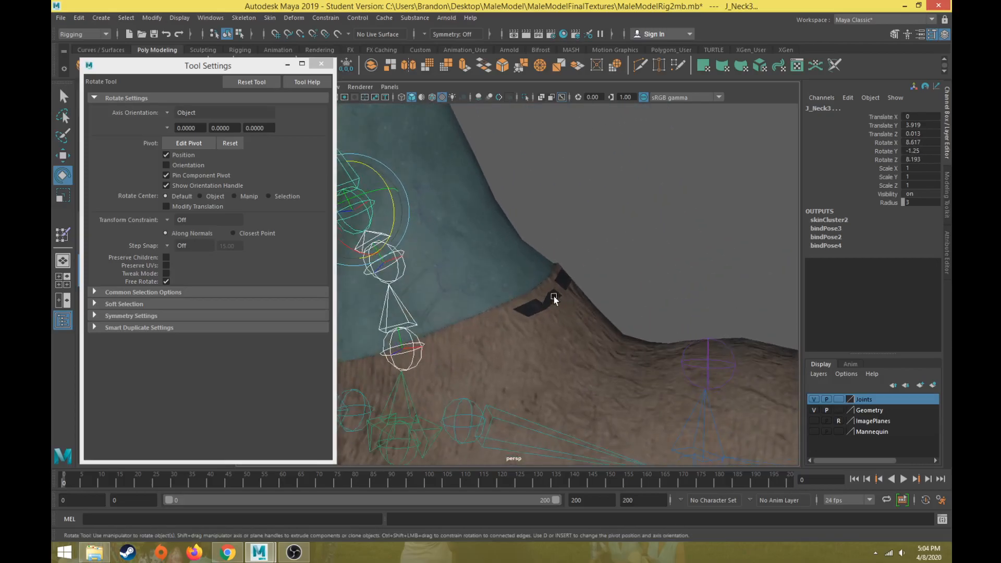
- Undo the test rotation of the neck joints
scroll(526, 312, "down", 5)
key("ctrl+z")
left_click_drag(523, 267, 542, 286, "alt")
middle_click_drag(542, 286, 555, 273, "alt")
left_click_drag(555, 273, 501, 292, "alt")
key("ctrl+z")
scroll(498, 337, "down", 4)
left_click_drag(497, 337, 559, 293, "alt")
- Select the G_Body mesh and reactivate the Paint Skin Weights tool with the whole figure in view
left_click(558, 293)
scroll(527, 380, "down", 3)
left_click_drag(526, 380, 559, 376, "alt")
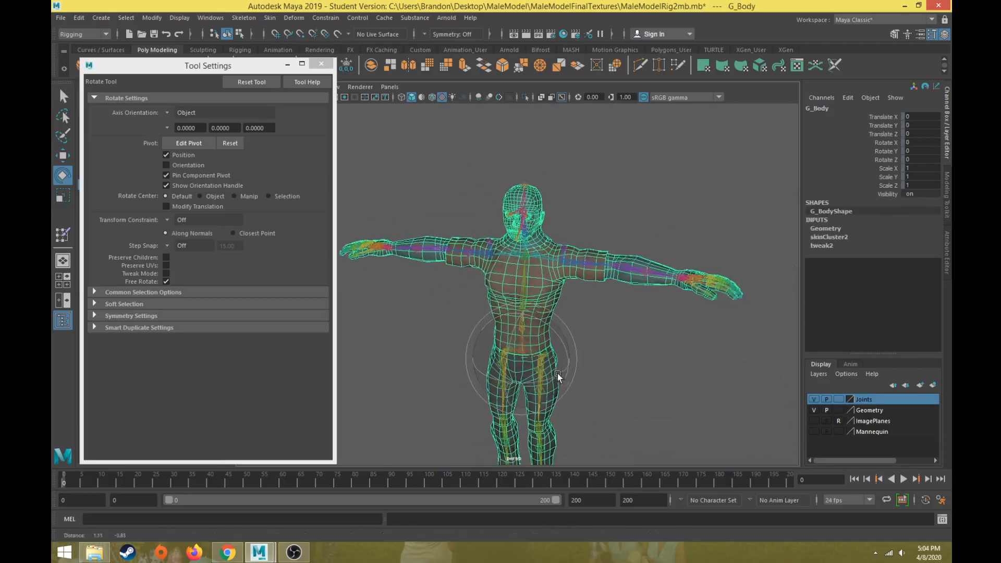
scroll(559, 376, "down", 3)
middle_click_drag(560, 376, 546, 340, "alt")
left_click_drag(546, 340, 534, 337, "alt")
key("y")
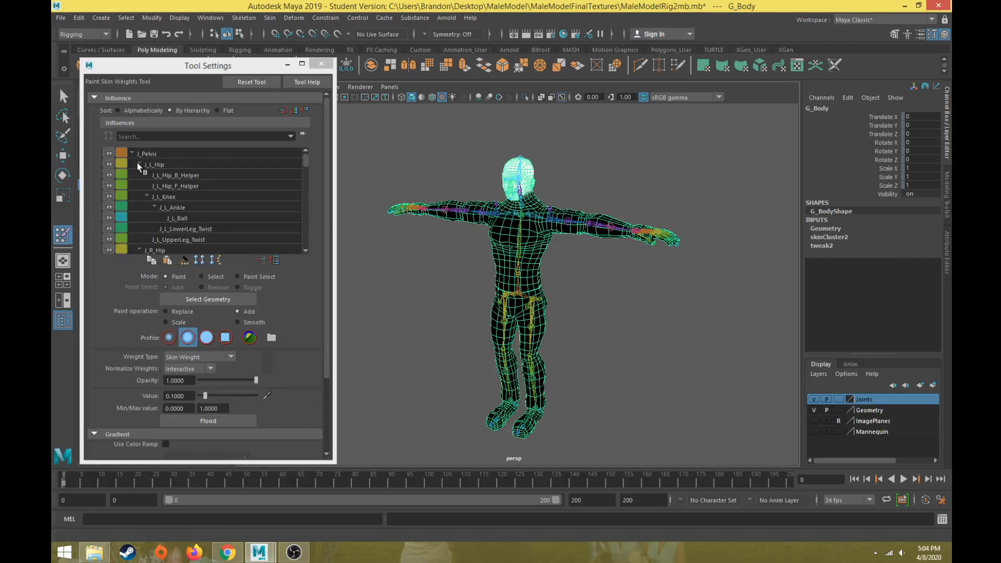
- Collapse the J_L_Hip and J_R_Hip branches and display the J_Pelvis and J_Spine1 weights in turn
left_click(138, 164)
left_click(147, 153)
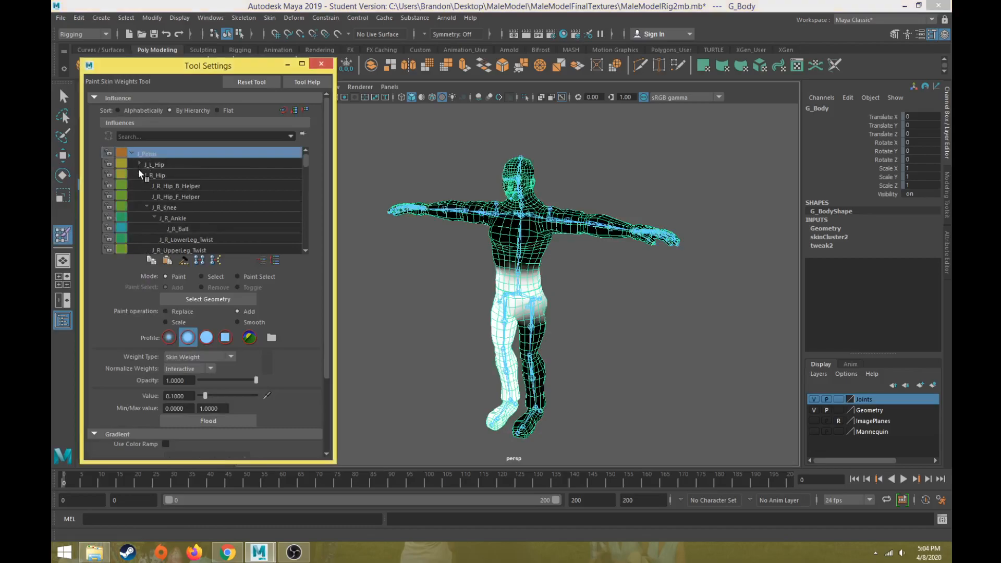
left_click(139, 176)
left_click(158, 186)
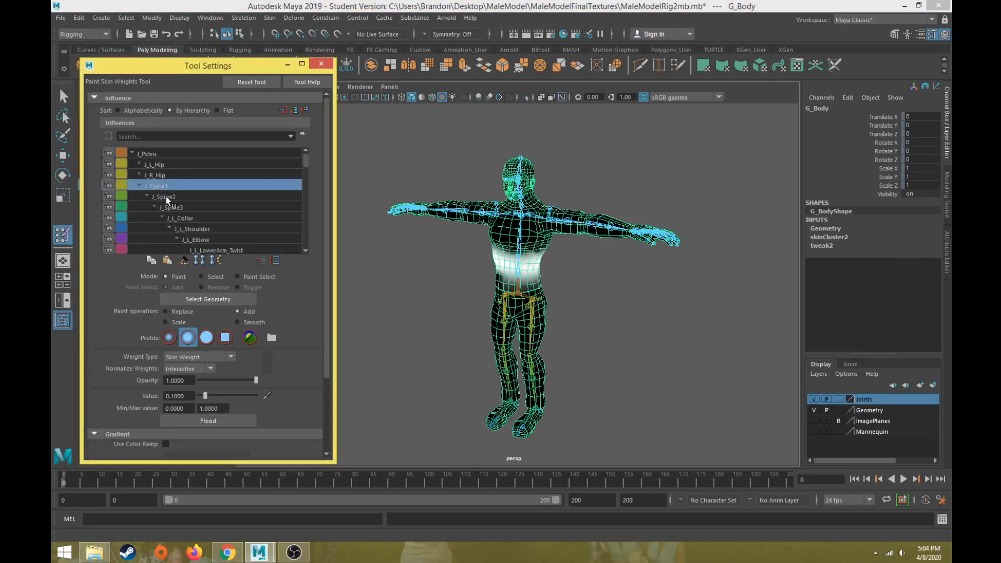
- Collapse the J_L_Collar branch and review the weights of J_Spine2, J_Spine3, J_Neck1 and J_Neck2 in turn
scroll(351, 280, "up", 5)
left_click(184, 197)
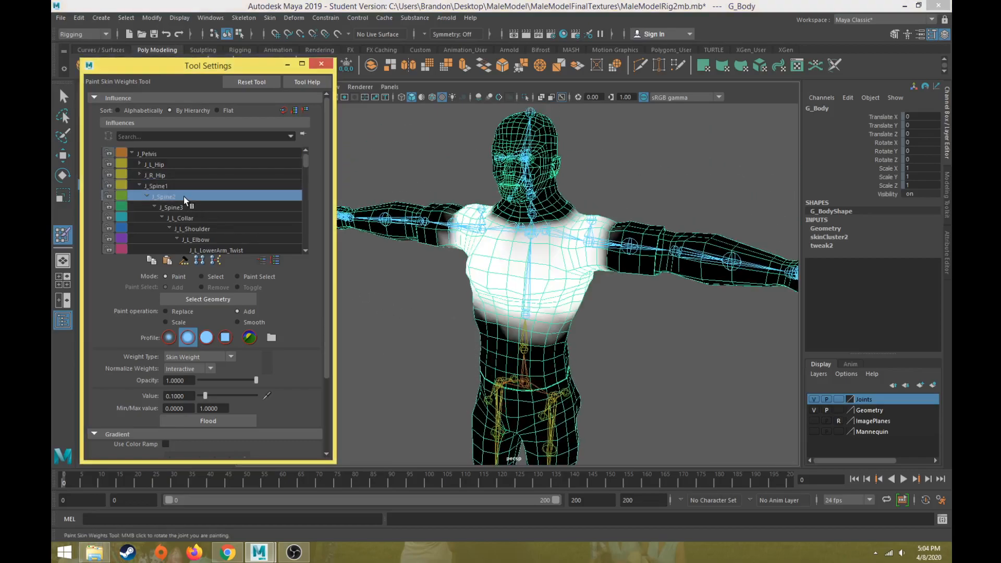
left_click(185, 207)
left_click(161, 218)
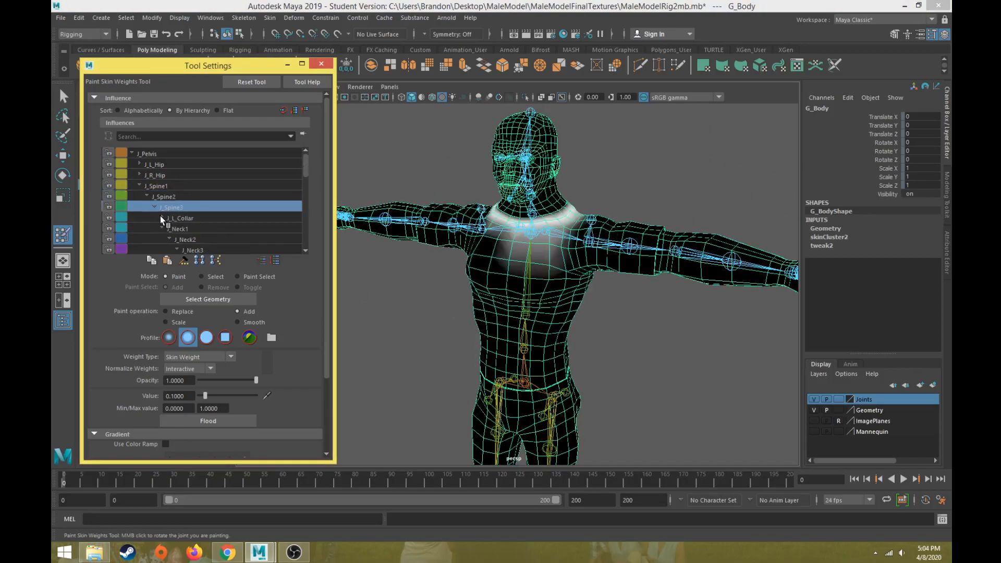
left_click(192, 233)
left_click(200, 241)
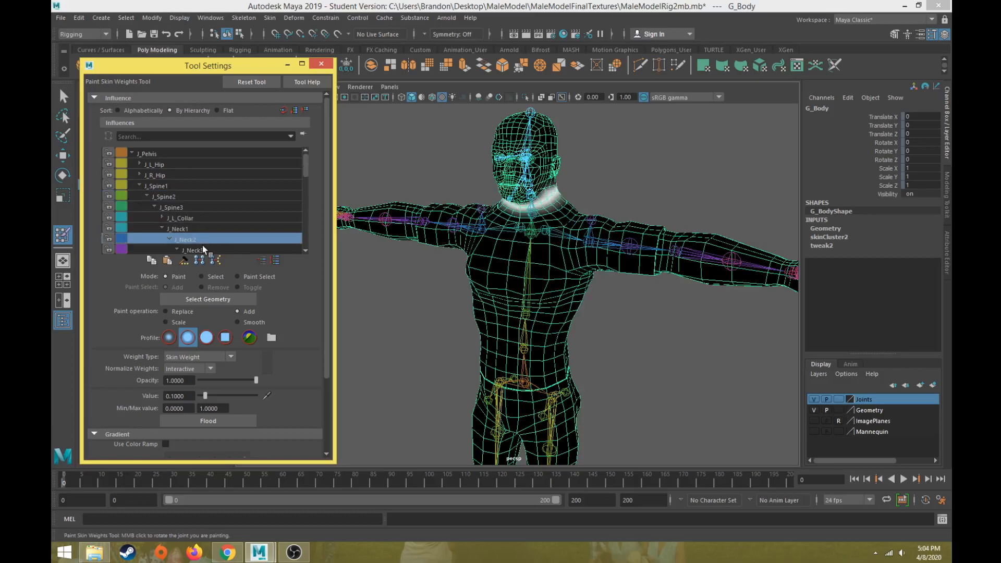
- Review the weights of J_Neck3 and J_Head1 on the upper neck and head
left_click(196, 250)
scroll(211, 232, "down", 1)
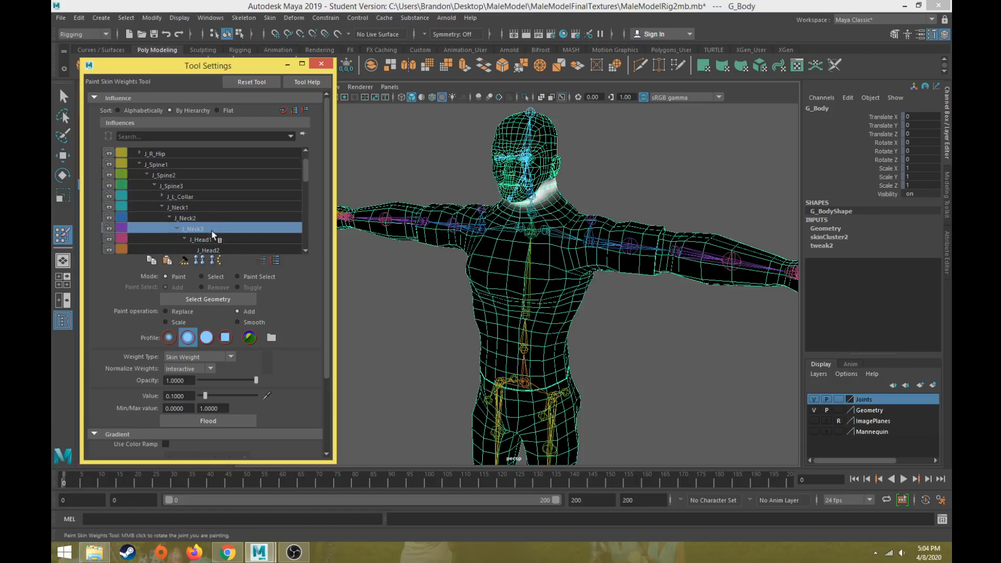
left_click(211, 241)
left_click_drag(547, 208, 488, 204, "alt")
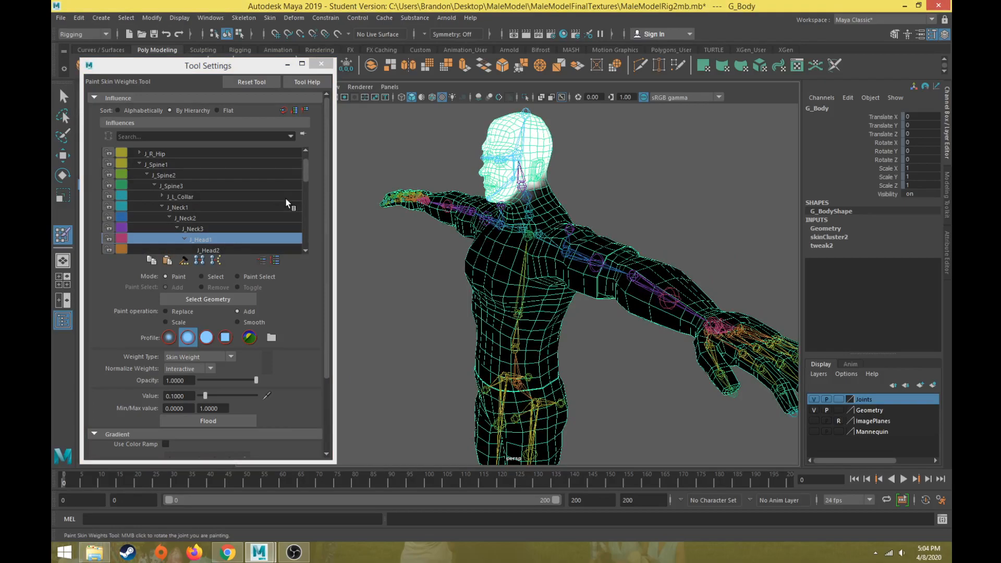
- Look through the influence hierarchy and display the J_Pelvis weights
scroll(254, 212, "down", 2)
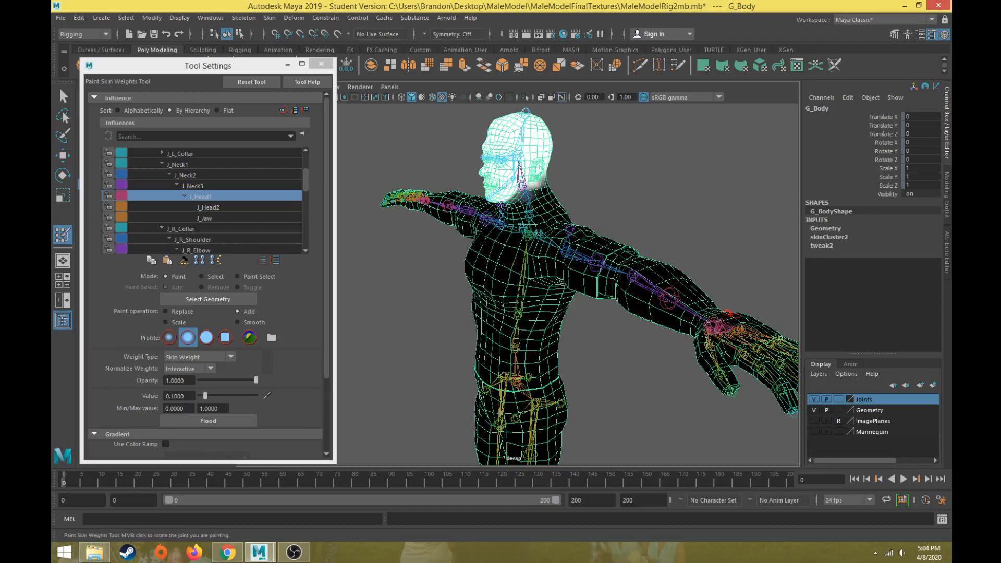
scroll(166, 201, "up", 3)
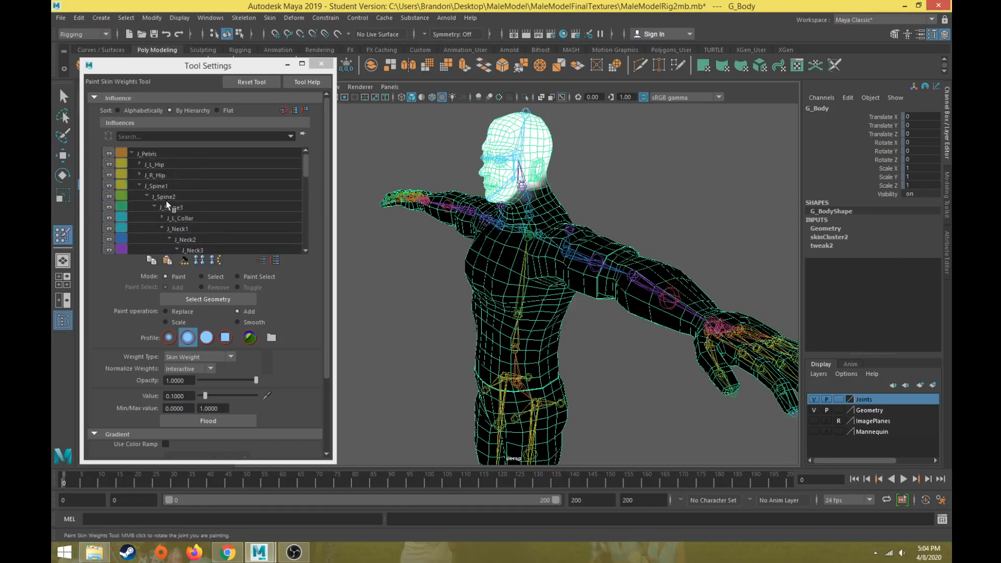
left_click(159, 154)
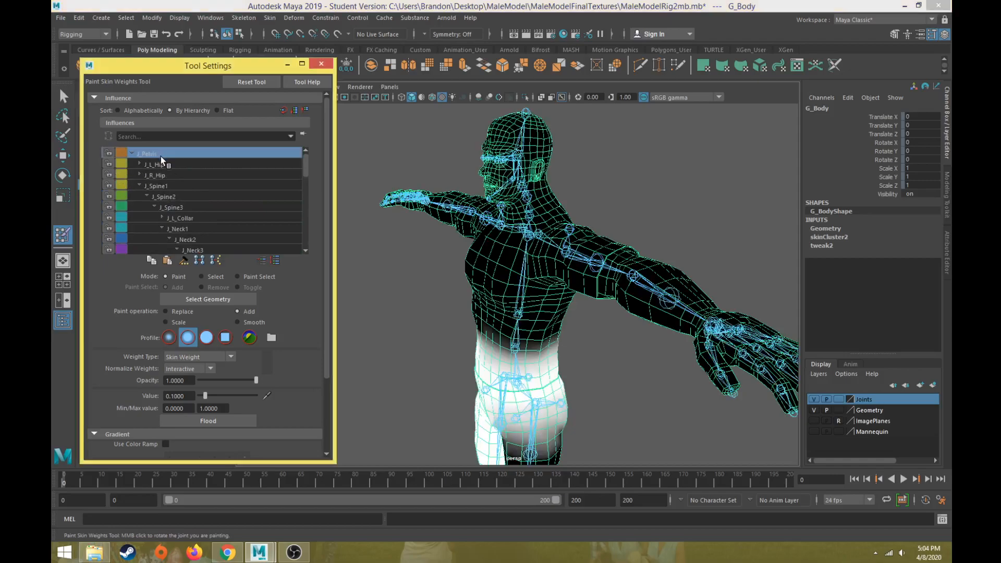